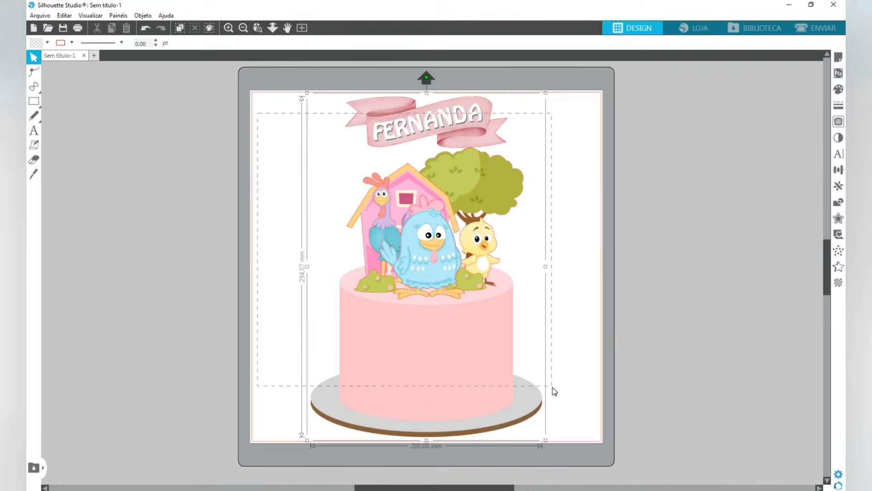
- Select the complete cake artwork on the page and delete it
{"action": "left_click_drag", "start_coordinate": [553, 387], "coordinate": [552, 387]}
{"action": "left_click", "coordinate": [445, 286]}
{"action": "key", "text": "Delete"}
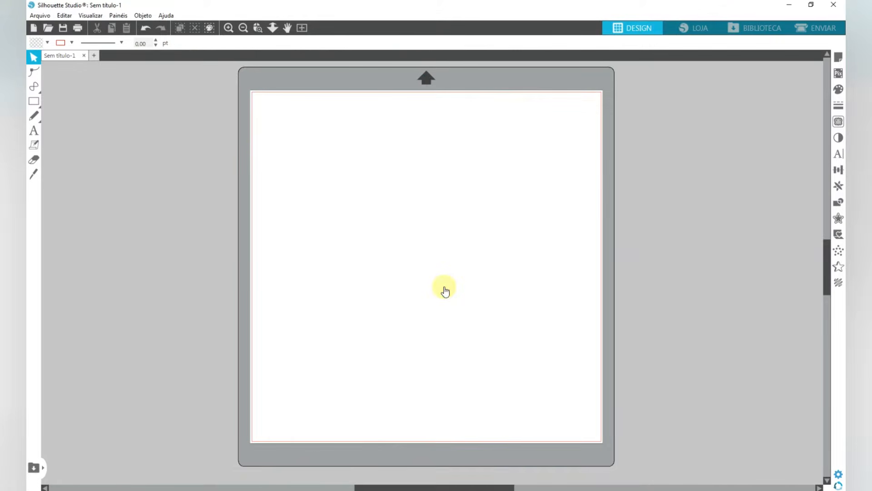
- Draw a wide ellipse in the empty area beside the page and set its size to 150 × 40 mm
{"action": "key", "text": "space"}
{"action": "mouse_move", "coordinate": [159, 262]}
{"action": "left_mouse_down"}
{"action": "mouse_move", "coordinate": [341, 274]}
{"action": "mouse_move", "coordinate": [435, 247]}
{"action": "left_mouse_up"}
{"action": "left_click", "coordinate": [37, 103]}
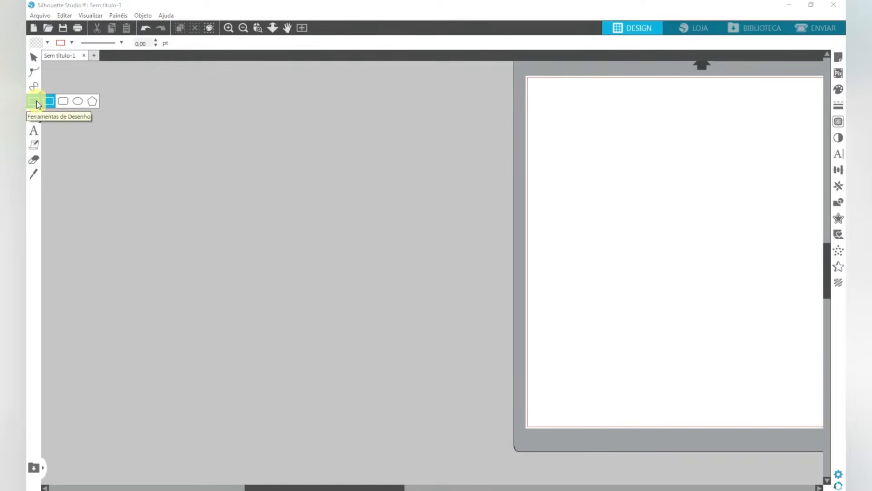
{"action": "left_click_drag", "start_coordinate": [36, 101], "coordinate": [78, 100]}
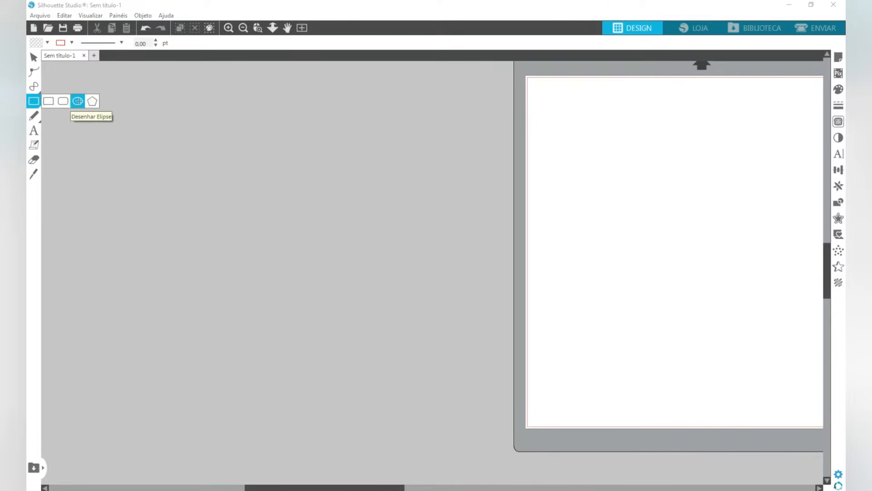
{"action": "left_click_drag", "start_coordinate": [177, 153], "coordinate": [409, 197]}
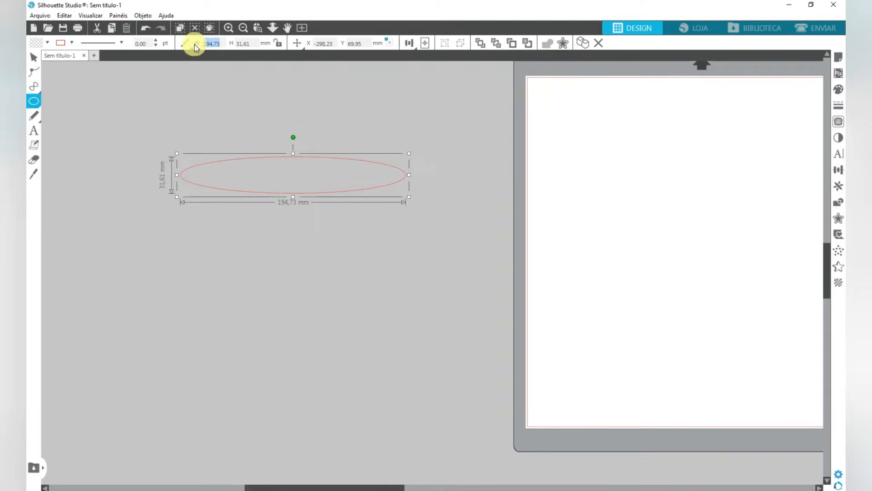
{"action": "key", "text": "Tab"}
{"action": "type", "text": "40"}
{"action": "key", "text": "Return"}
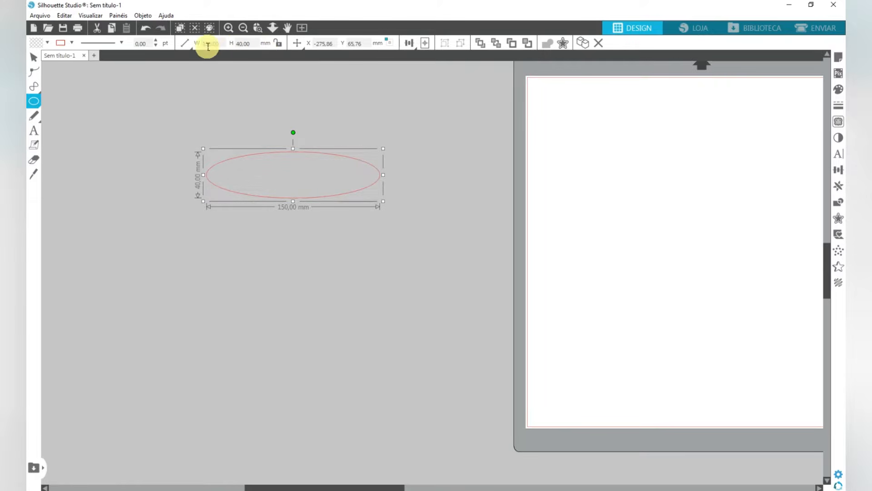
{"action": "left_click", "coordinate": [208, 46]}
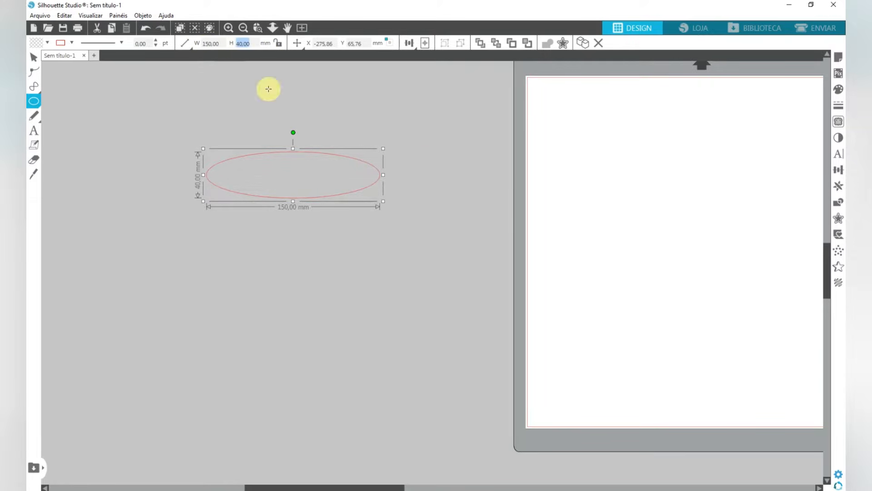
- Reposition the ellipse higher in the empty area and place a copy vertically aligned about 107 mm below it
{"action": "left_click", "coordinate": [34, 57]}
{"action": "left_click", "coordinate": [313, 155]}
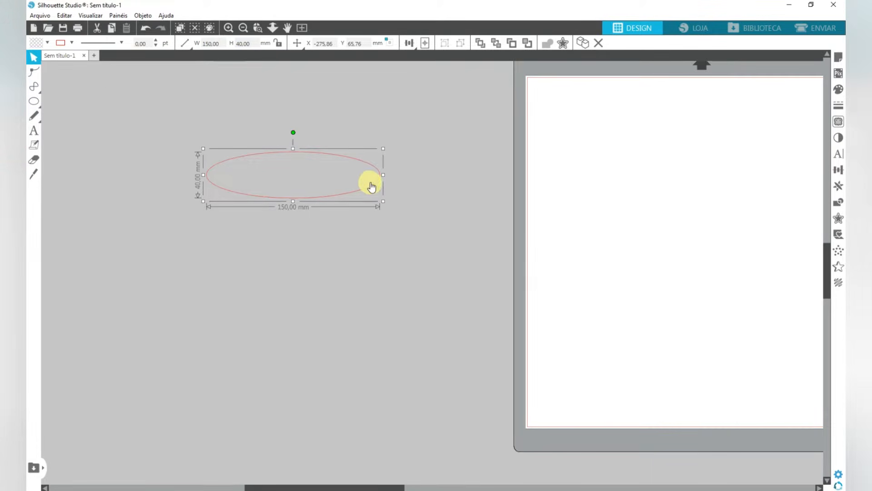
{"action": "left_click_drag", "start_coordinate": [371, 186], "coordinate": [369, 209]}
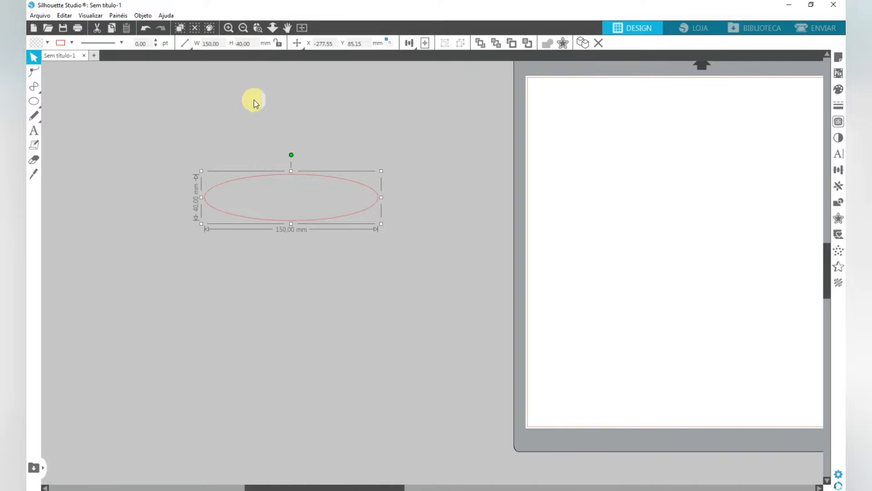
{"action": "left_click_drag", "start_coordinate": [357, 214], "coordinate": [355, 181]}
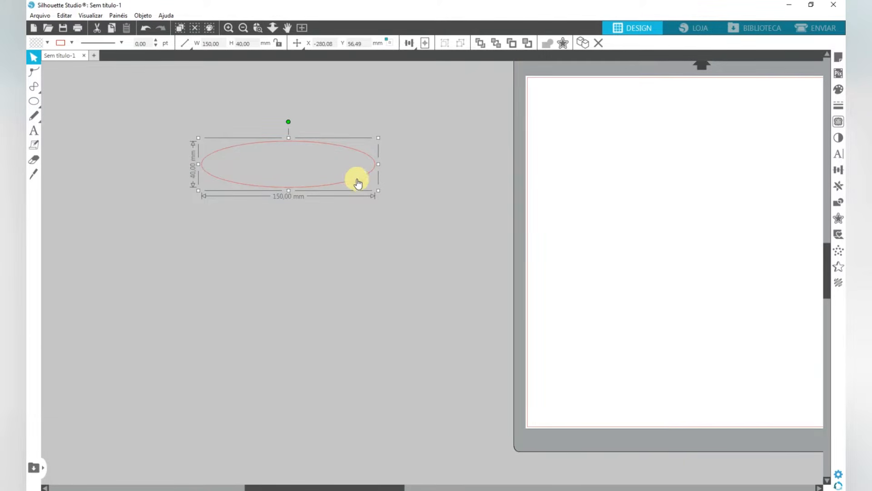
{"action": "left_click_drag", "start_coordinate": [359, 182], "coordinate": [355, 303]}
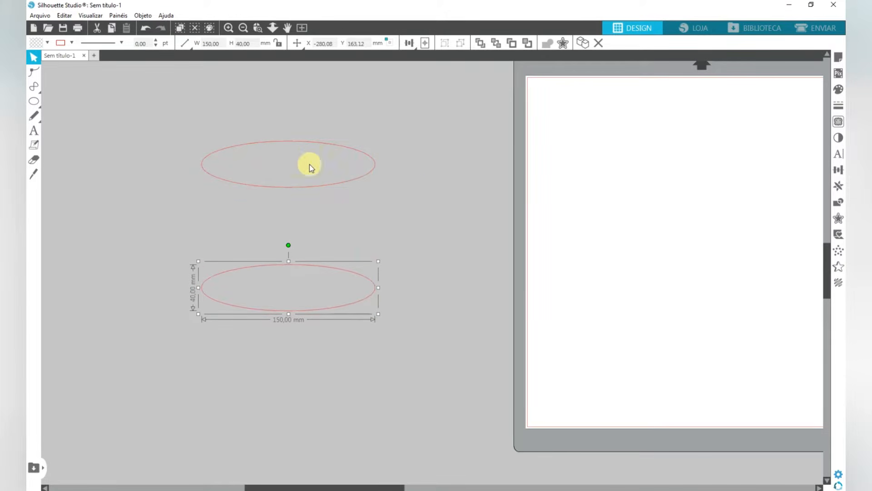
- Draw a 150 × 100 mm rectangle between the two ellipses and align its top corners with the upper ellipse's side points
{"action": "mouse_move", "coordinate": [36, 101]}
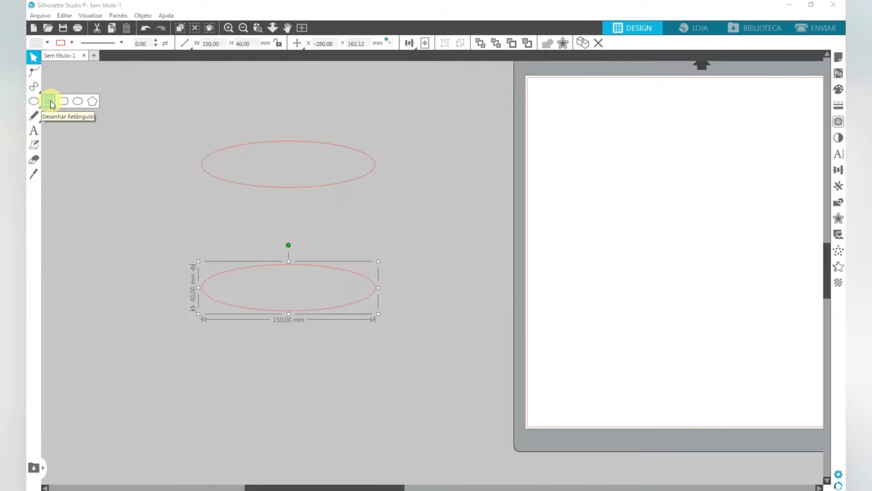
{"action": "left_click", "coordinate": [50, 101]}
{"action": "left_click_drag", "start_coordinate": [201, 162], "coordinate": [382, 284]}
{"action": "left_click", "coordinate": [217, 44]}
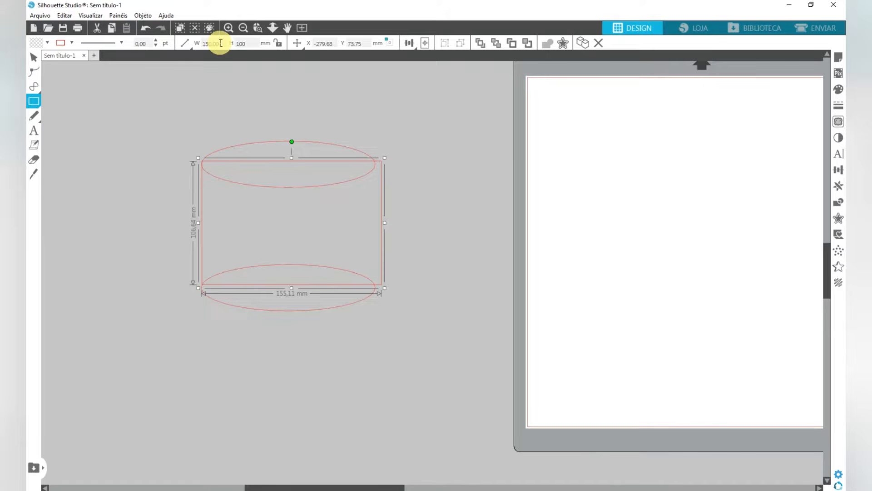
{"action": "key", "text": "Return"}
{"action": "left_click", "coordinate": [34, 56]}
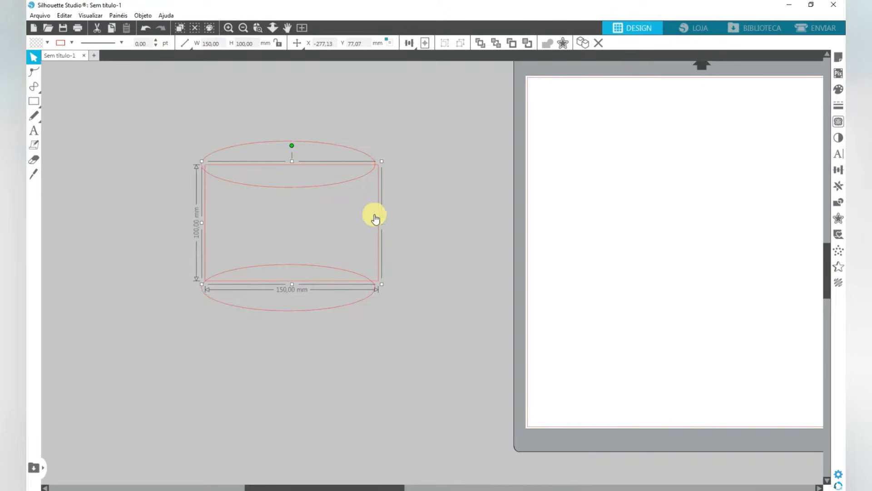
{"action": "left_click_drag", "start_coordinate": [377, 211], "coordinate": [372, 207]}
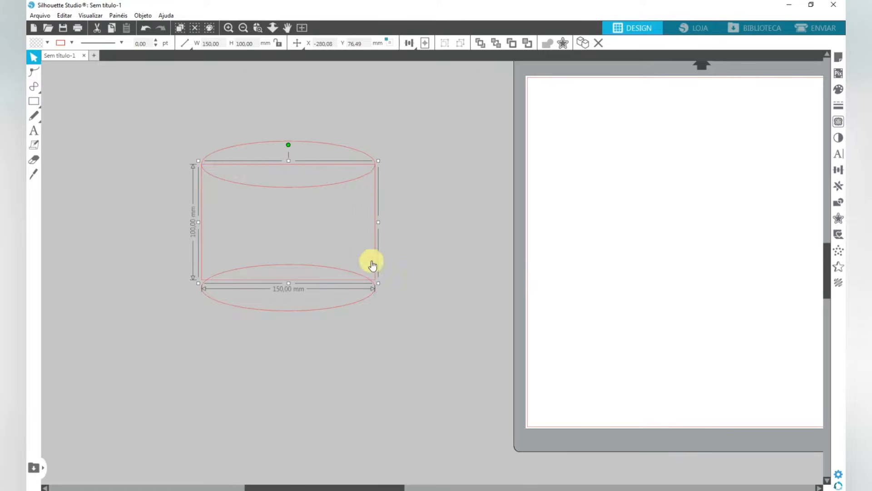
{"action": "left_click_drag", "start_coordinate": [376, 209], "coordinate": [376, 210]}
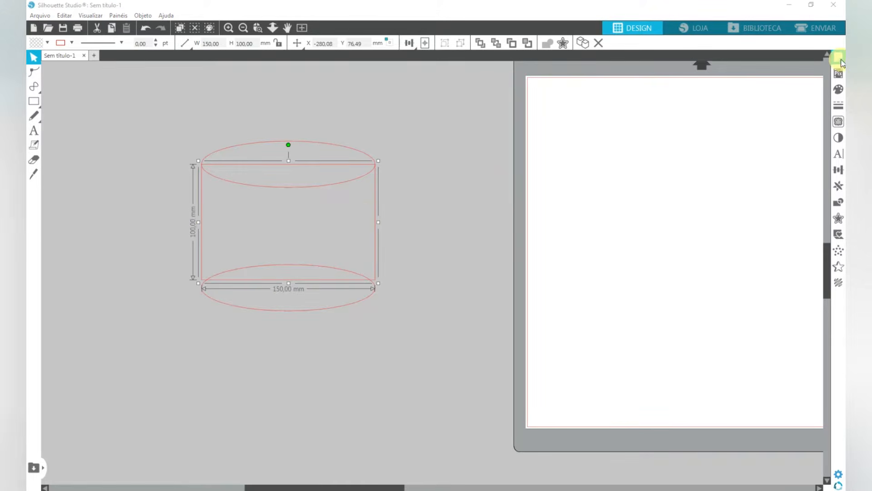
- Review the Smart Snapping options in the page's grid settings
{"action": "left_click", "coordinate": [840, 59]}
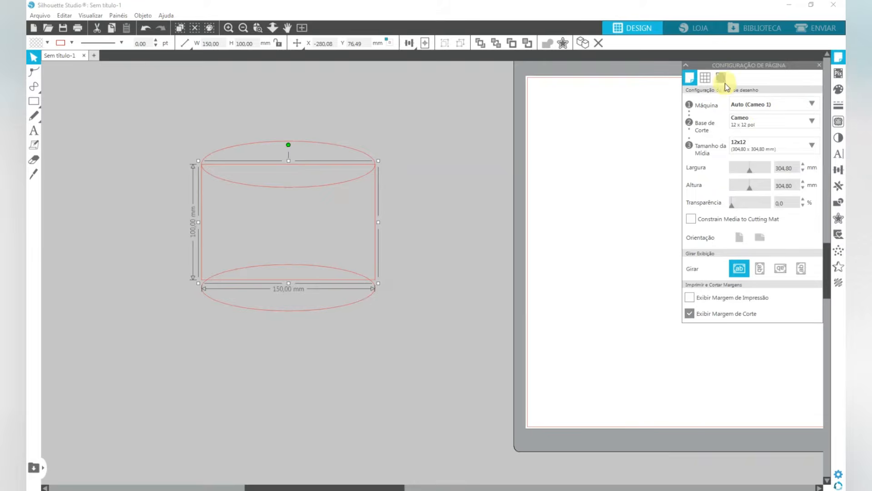
{"action": "left_click", "coordinate": [705, 79]}
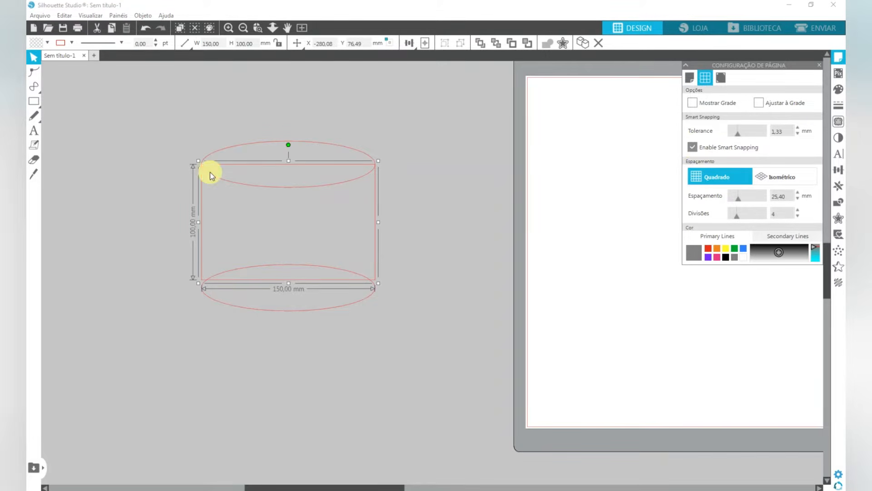
{"action": "left_click", "coordinate": [838, 58]}
- Snap the lower ellipse's centre to the rectangle's bottom edge and fill all three shapes with pink
{"action": "left_click_drag", "start_coordinate": [289, 314], "coordinate": [286, 307]}
{"action": "left_click", "coordinate": [287, 308]}
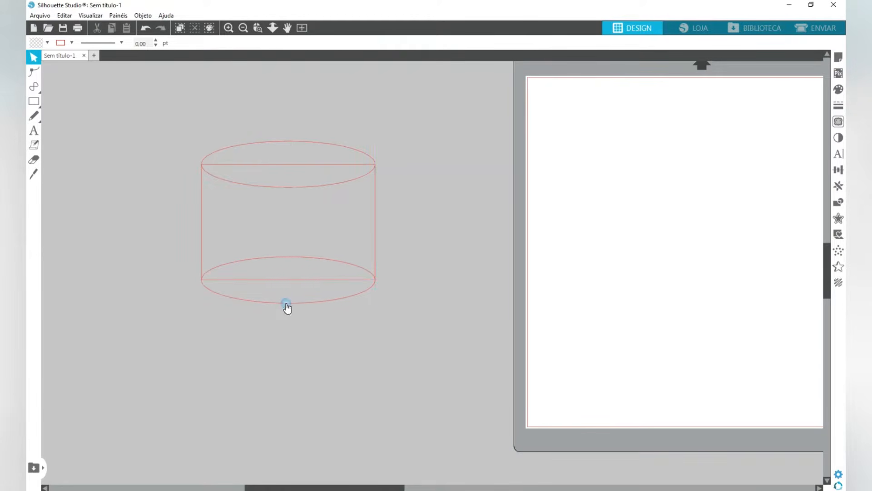
{"action": "left_click_drag", "start_coordinate": [154, 119], "coordinate": [407, 364]}
{"action": "left_click", "coordinate": [47, 45]}
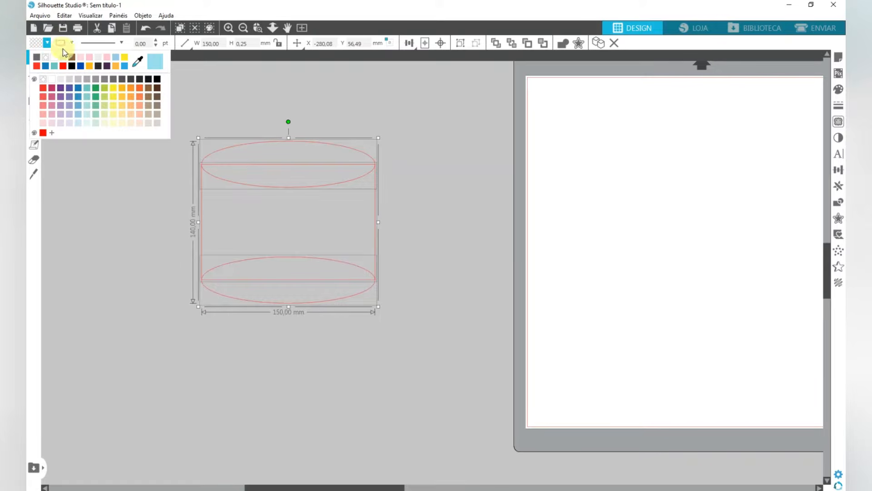
{"action": "left_click", "coordinate": [89, 57]}
{"action": "left_click", "coordinate": [232, 131]}
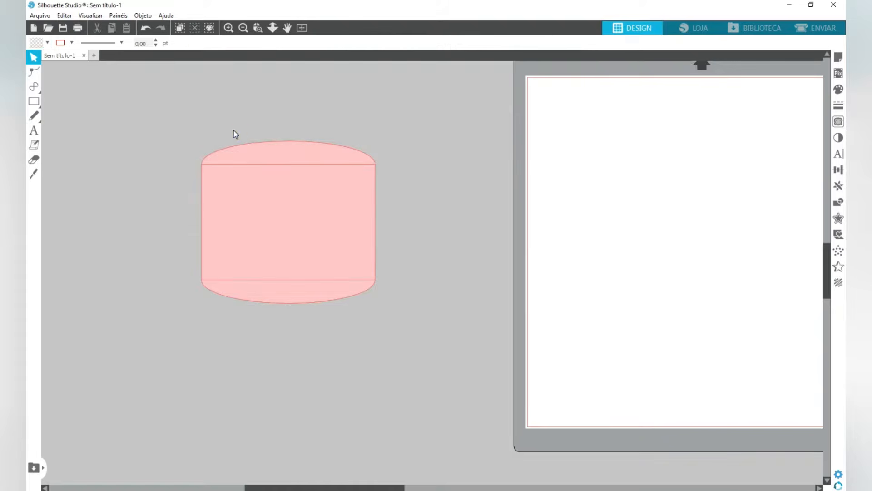
- Bring the cake's upper ellipse to the front and fill it with a lighter pink
{"action": "left_click", "coordinate": [253, 152]}
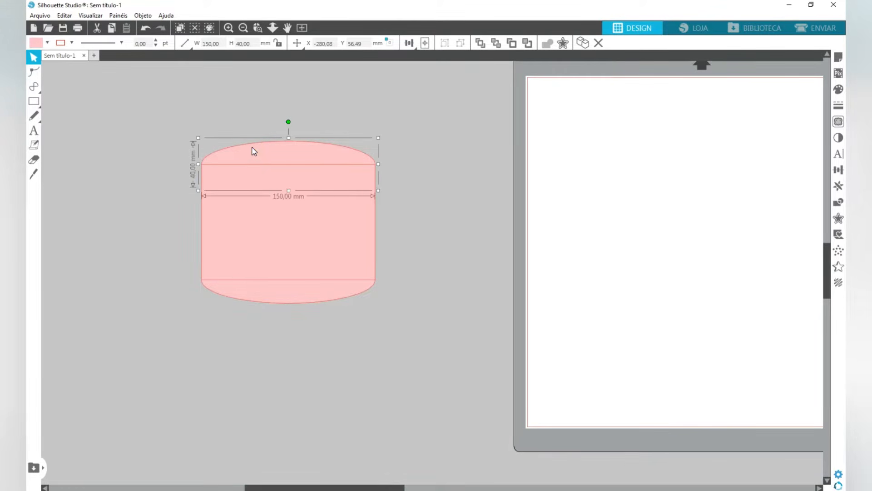
{"action": "right_click", "coordinate": [253, 148]}
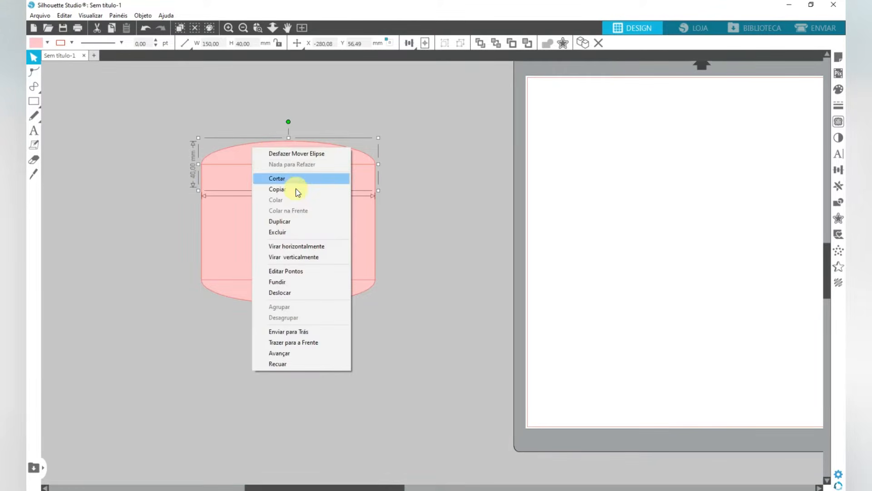
{"action": "left_click", "coordinate": [314, 345]}
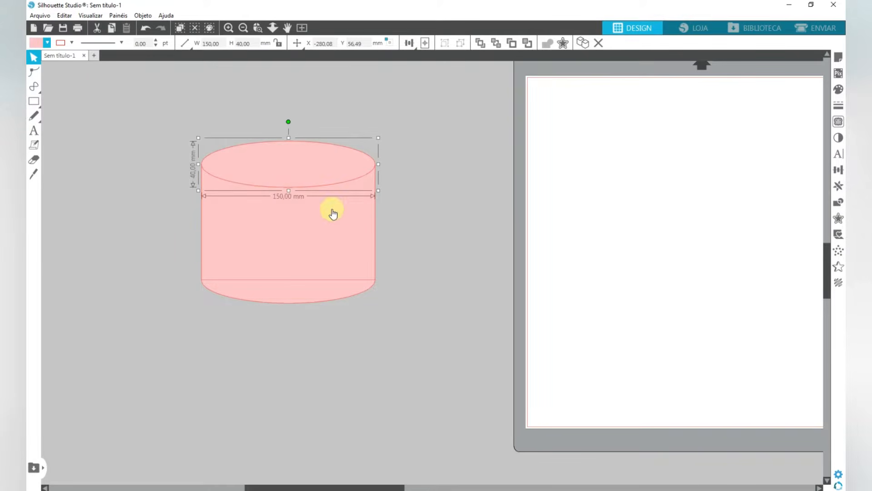
{"action": "left_click", "coordinate": [48, 43]}
{"action": "left_click", "coordinate": [88, 56]}
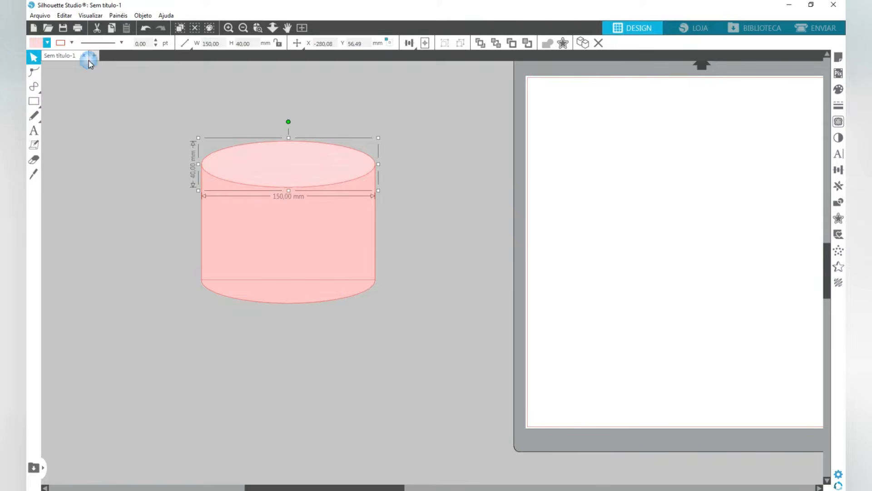
{"action": "left_click", "coordinate": [157, 153]}
- Remove the visible outlines from all three cake shapes
{"action": "left_click_drag", "start_coordinate": [146, 105], "coordinate": [312, 352]}
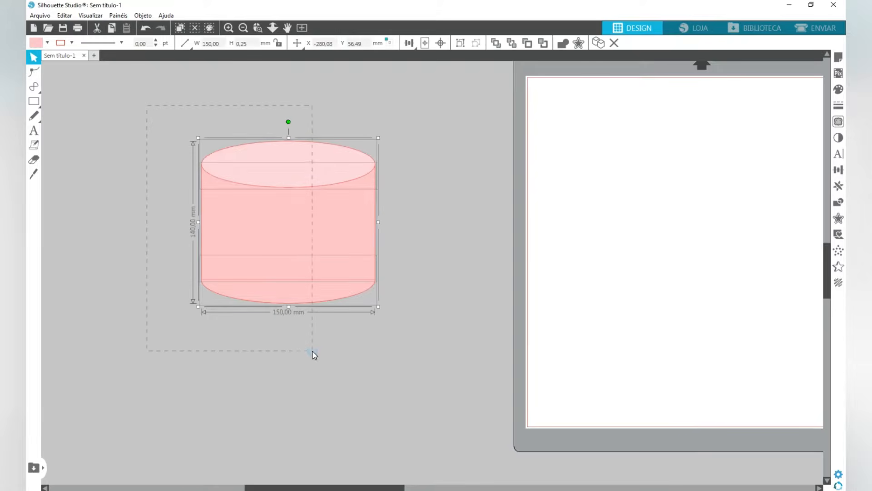
{"action": "left_click", "coordinate": [71, 43]}
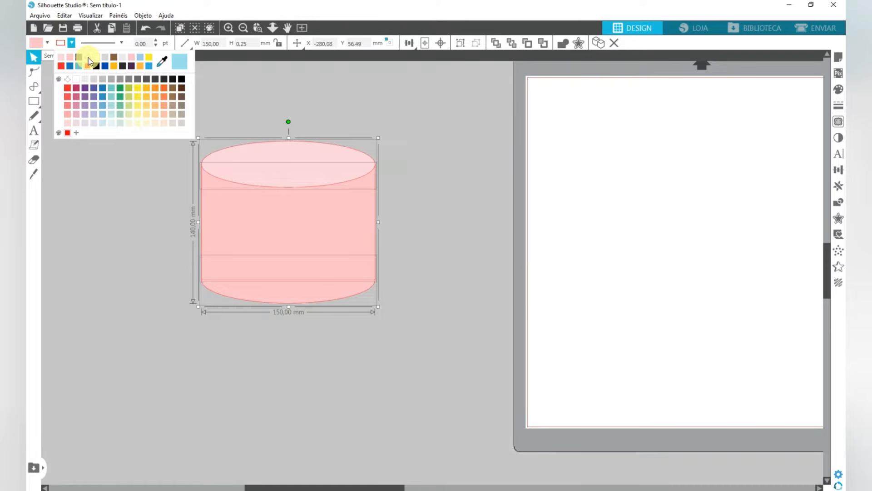
{"action": "left_click", "coordinate": [88, 58]}
{"action": "left_click", "coordinate": [452, 177]}
{"action": "left_click_drag", "start_coordinate": [410, 123], "coordinate": [236, 354]}
{"action": "left_click", "coordinate": [300, 164]}
{"action": "left_click", "coordinate": [446, 211]}
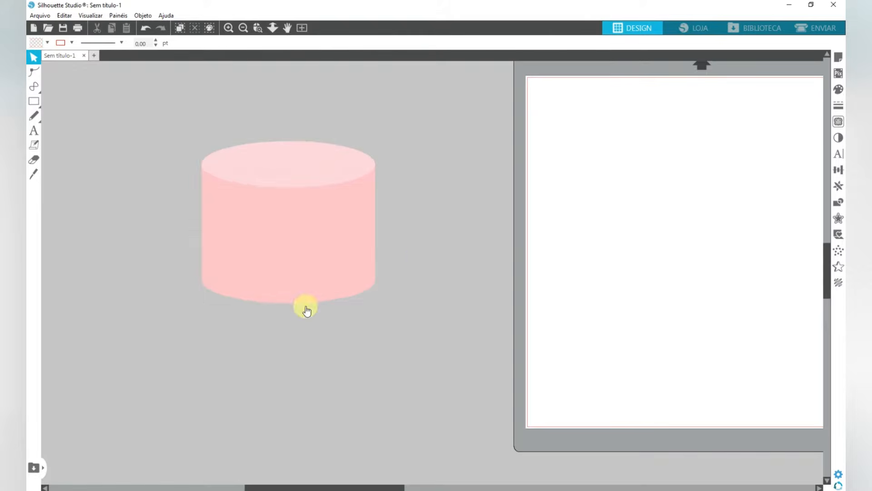
- Place a copy of the cake's bottom ellipse below the cake and resize it to 200 × 60 mm
{"action": "left_click", "coordinate": [295, 299]}
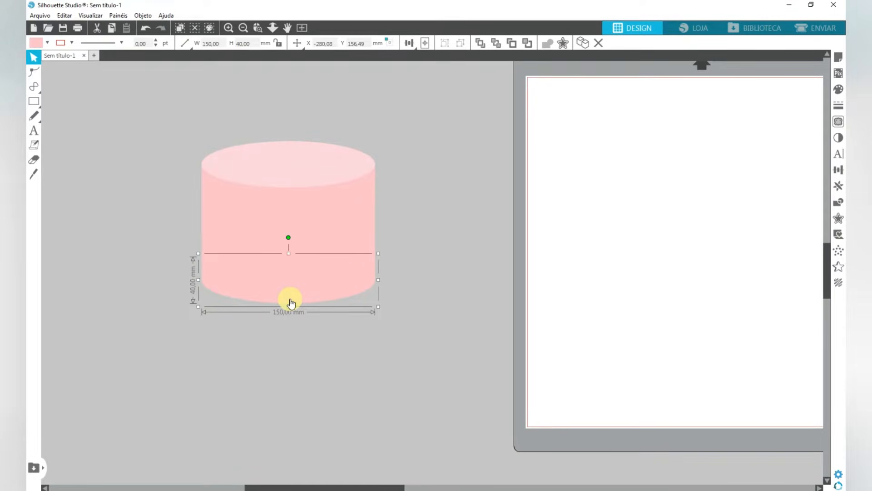
{"action": "left_click_drag", "start_coordinate": [293, 300], "coordinate": [294, 366]}
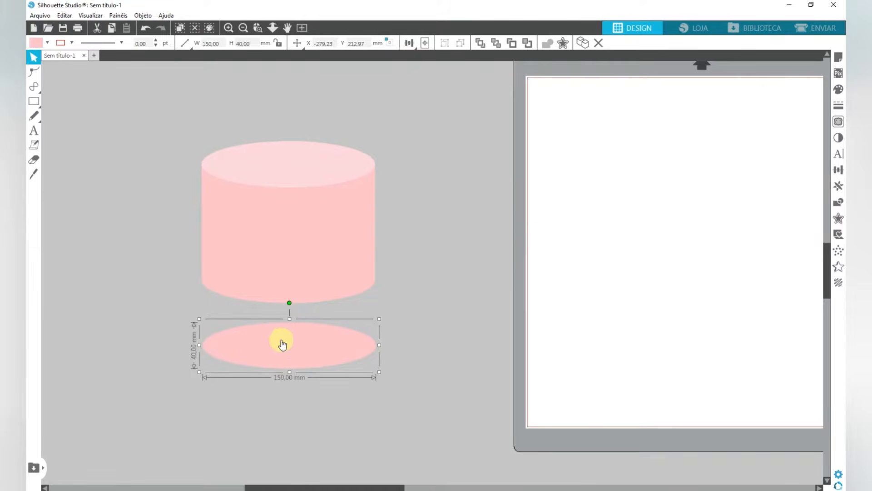
{"action": "left_click", "coordinate": [183, 46]}
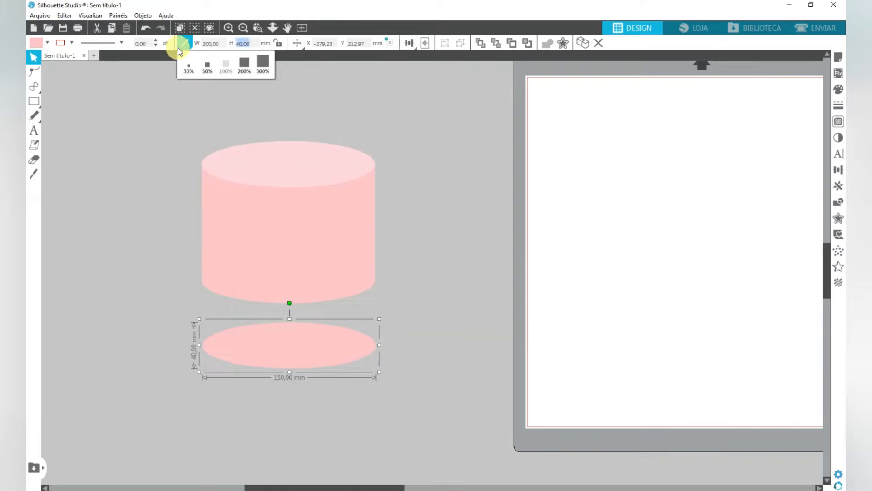
{"action": "key", "text": "Return"}
- Place a copy of the 200 mm ellipse below it and fill the original with brown
{"action": "left_click_drag", "start_coordinate": [291, 346], "coordinate": [286, 429]}
{"action": "left_click", "coordinate": [285, 348]}
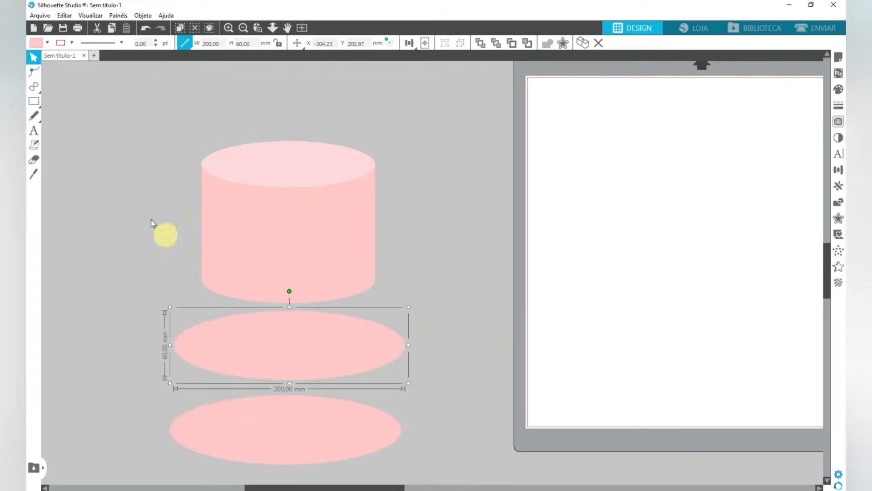
{"action": "left_click", "coordinate": [47, 43]}
{"action": "left_click", "coordinate": [93, 61]}
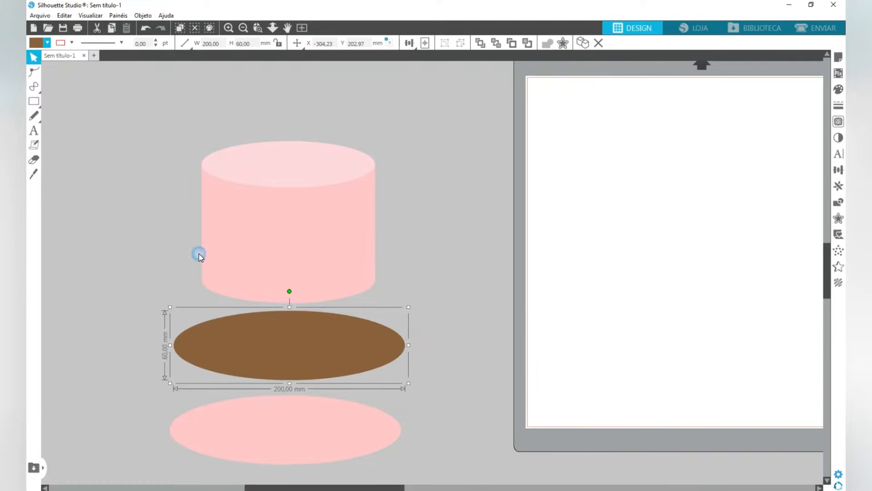
- Fill the copied ellipse with light grey and move it over the brown one, slightly higher, leaving a thin brown rim
{"action": "left_click", "coordinate": [314, 434]}
{"action": "left_click", "coordinate": [48, 43]}
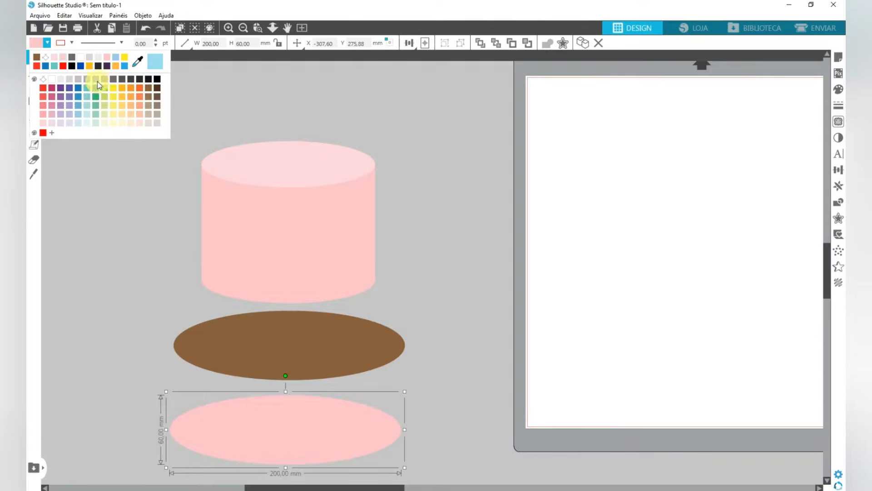
{"action": "left_click", "coordinate": [95, 63]}
{"action": "left_click_drag", "start_coordinate": [276, 436], "coordinate": [279, 351]}
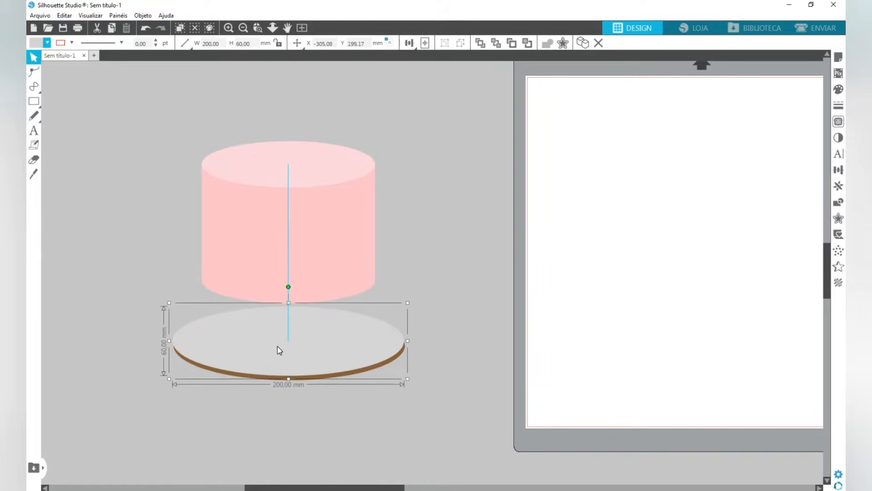
- Centre the brown and grey ellipses on each other horizontally and group them as the cake board
{"action": "left_click_drag", "start_coordinate": [294, 442], "coordinate": [292, 338]}
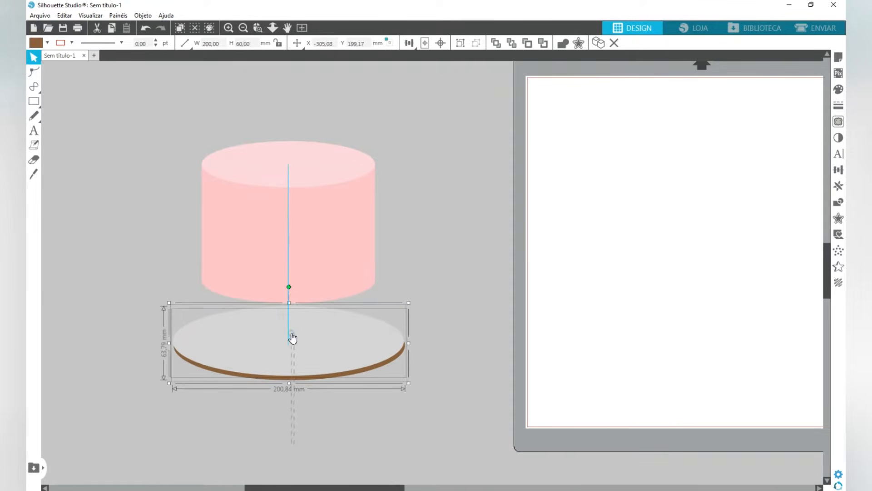
{"action": "left_click", "coordinate": [424, 57]}
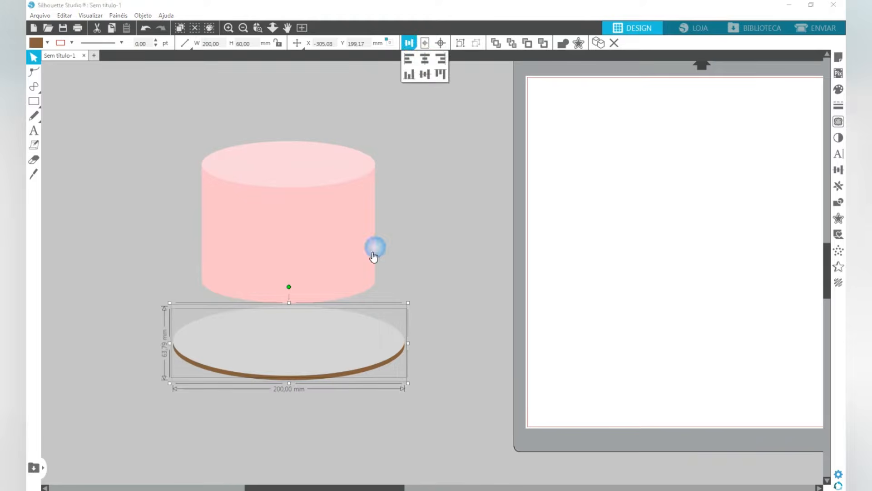
{"action": "left_click", "coordinate": [460, 43]}
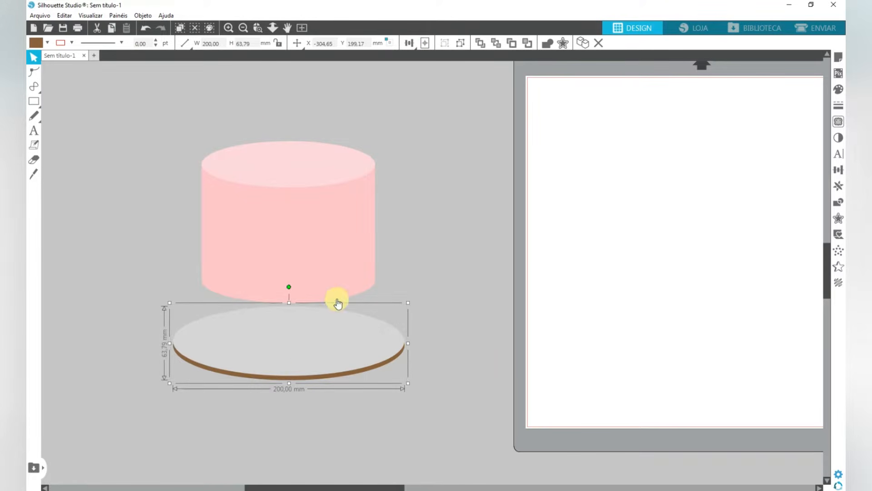
- Move the board up under the cake, send it to the back, and raise it until the cake sits on it
{"action": "left_click_drag", "start_coordinate": [279, 359], "coordinate": [282, 322]}
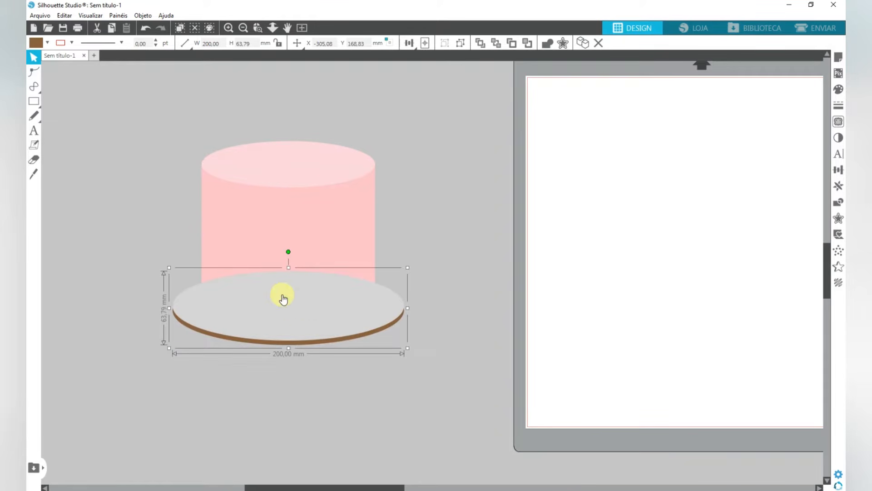
{"action": "right_click", "coordinate": [298, 315]}
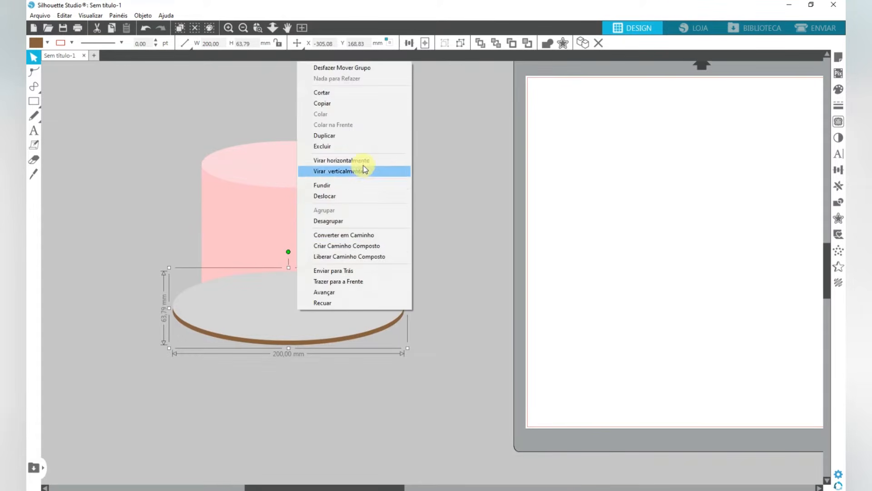
{"action": "left_click", "coordinate": [380, 273]}
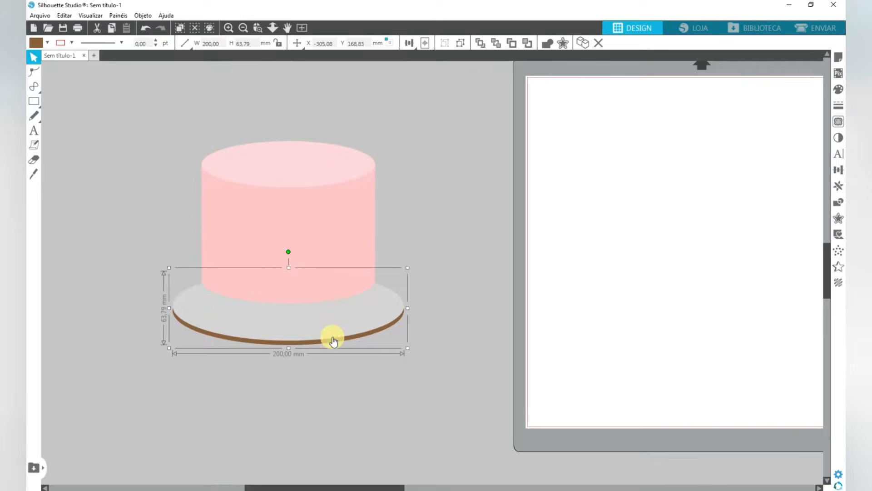
{"action": "left_click_drag", "start_coordinate": [335, 335], "coordinate": [332, 316]}
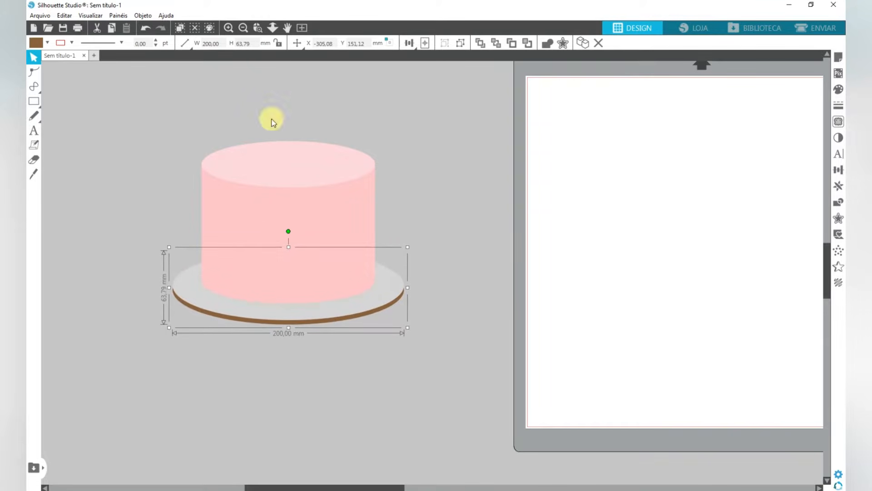
- Align the cake shapes and the board on a common vertical centre line
{"action": "left_click_drag", "start_coordinate": [273, 119], "coordinate": [302, 327]}
{"action": "left_click", "coordinate": [412, 43]}
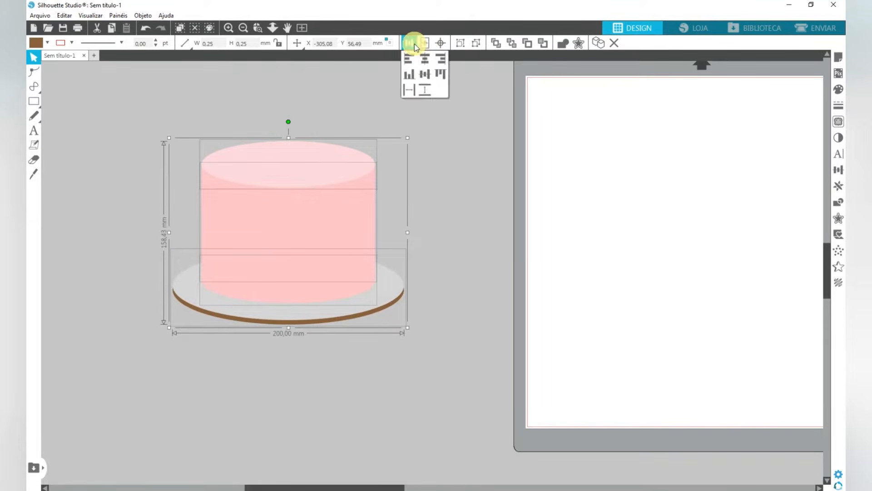
{"action": "left_click", "coordinate": [423, 59]}
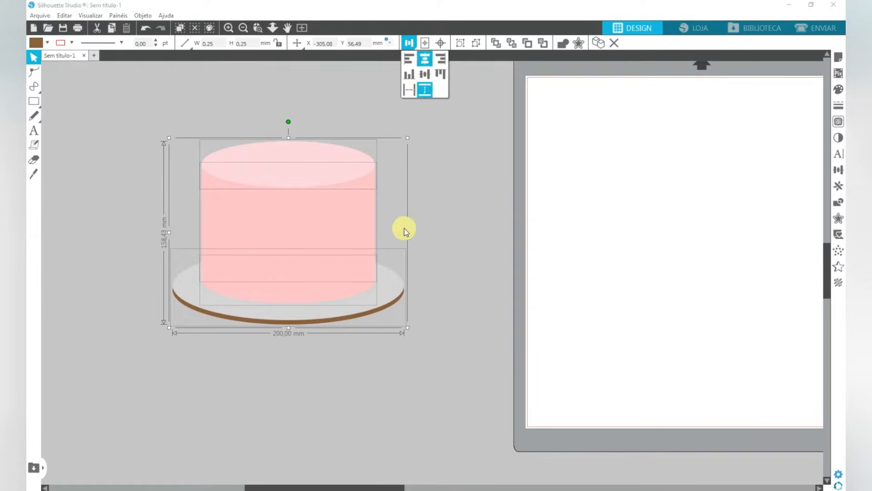
{"action": "left_click", "coordinate": [434, 216]}
- Group the three pink cake shapes without the board
{"action": "left_click_drag", "start_coordinate": [323, 94], "coordinate": [322, 274]}
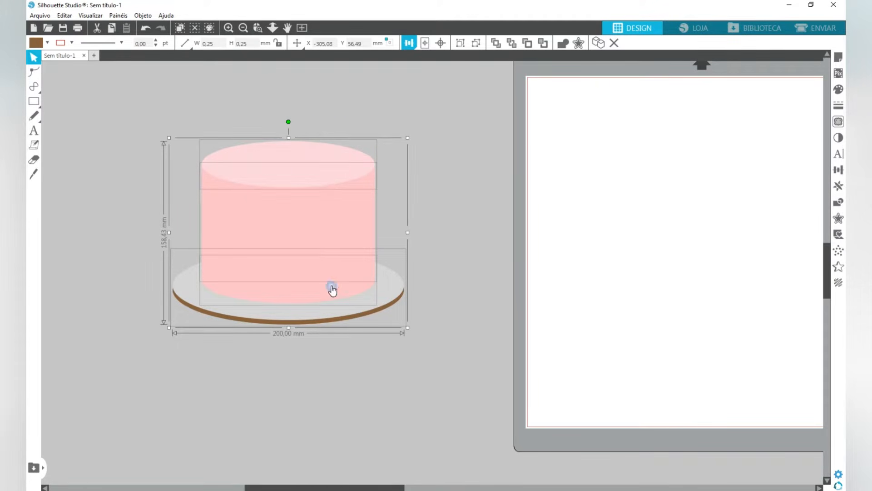
{"action": "left_click", "coordinate": [391, 290], "text": "shift"}
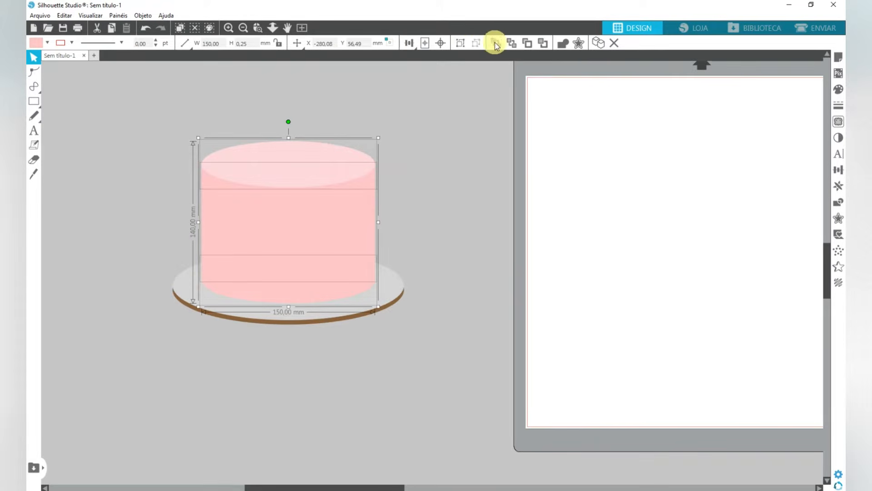
{"action": "left_click", "coordinate": [460, 43]}
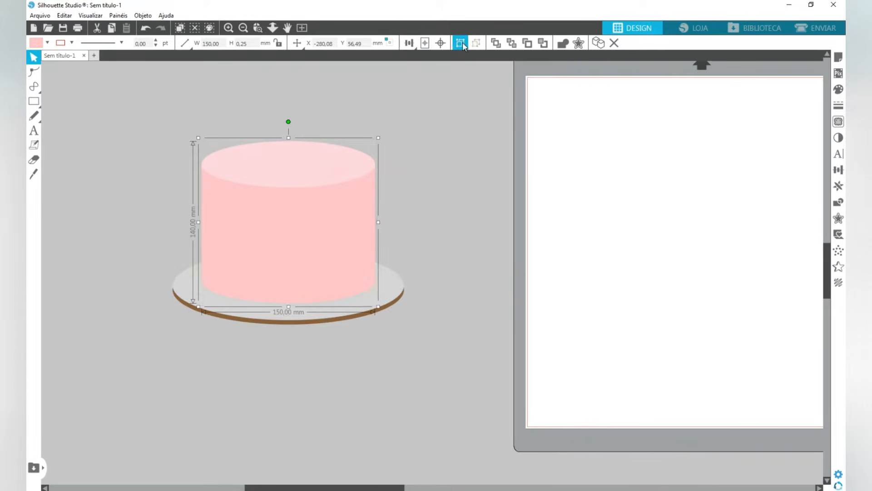
- Raise the board slightly and group it with the cake
{"action": "left_click", "coordinate": [310, 311]}
{"action": "left_click_drag", "start_coordinate": [236, 126], "coordinate": [301, 347]}
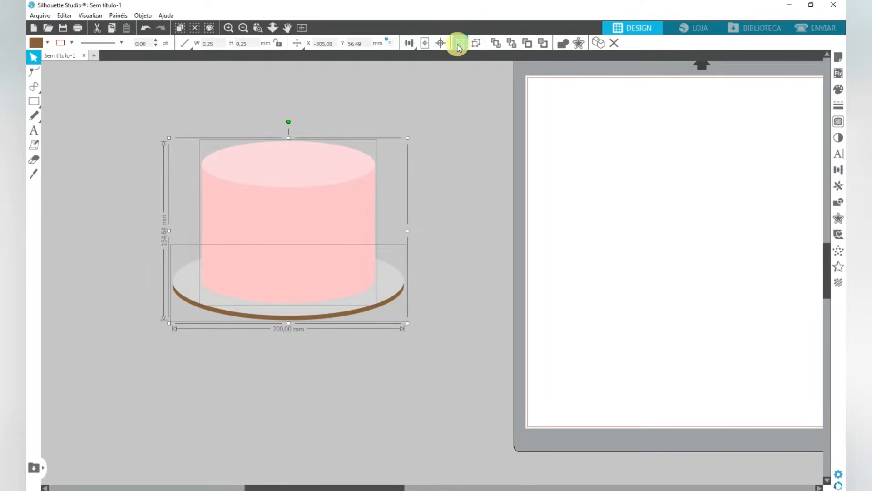
{"action": "left_click", "coordinate": [458, 47]}
- Scale the characters, ribbon, barn, bush and tree down together and place them above the lowered cake
{"action": "left_click_drag", "start_coordinate": [298, 195], "coordinate": [300, 281]}
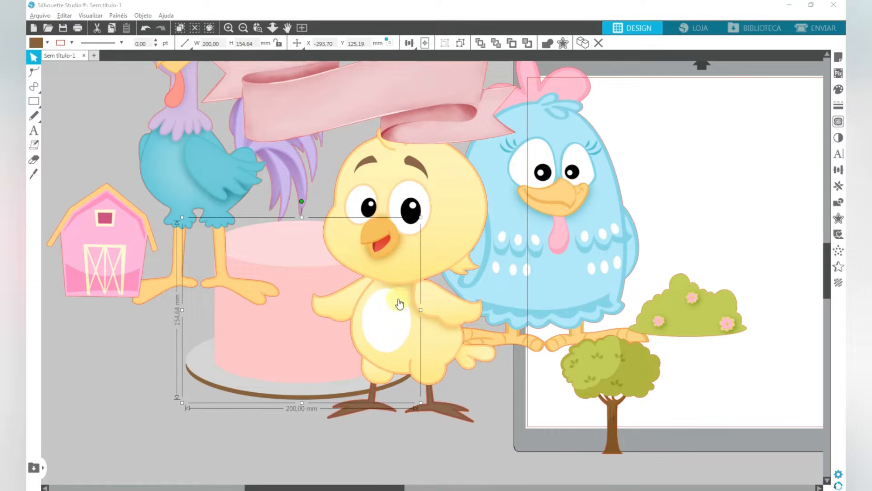
{"action": "left_click_drag", "start_coordinate": [335, 273], "coordinate": [343, 384]}
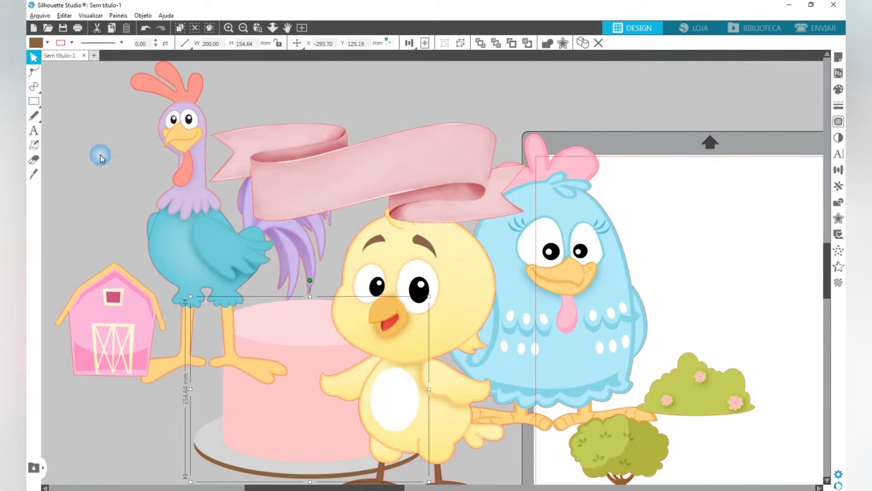
{"action": "left_click_drag", "start_coordinate": [45, 125], "coordinate": [677, 454]}
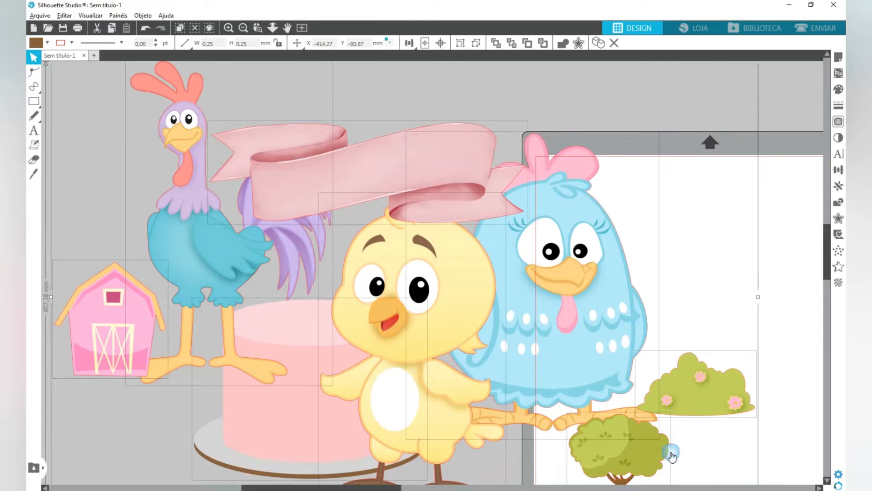
{"action": "left_click", "coordinate": [265, 439], "text": "shift"}
{"action": "left_click_drag", "start_coordinate": [695, 381], "coordinate": [722, 454]}
{"action": "left_click_drag", "start_coordinate": [785, 132], "coordinate": [386, 401]}
{"action": "left_click_drag", "start_coordinate": [244, 464], "coordinate": [341, 227]}
{"action": "left_click_drag", "start_coordinate": [341, 227], "coordinate": [334, 137]}
{"action": "left_click", "coordinate": [202, 146]}
- Move the blue hen clear of the other artwork, lock its proportions, and set its height to 90 mm
{"action": "left_click_drag", "start_coordinate": [402, 180], "coordinate": [386, 169]}
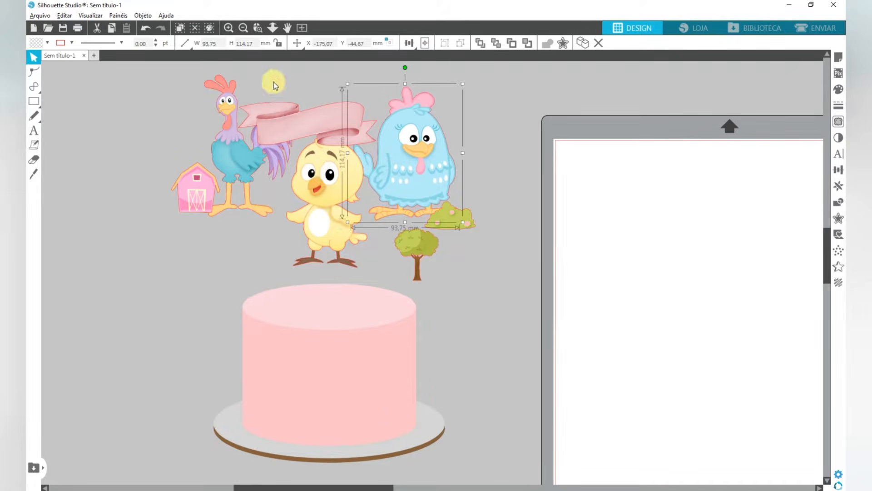
{"action": "left_click_drag", "start_coordinate": [427, 158], "coordinate": [428, 174]}
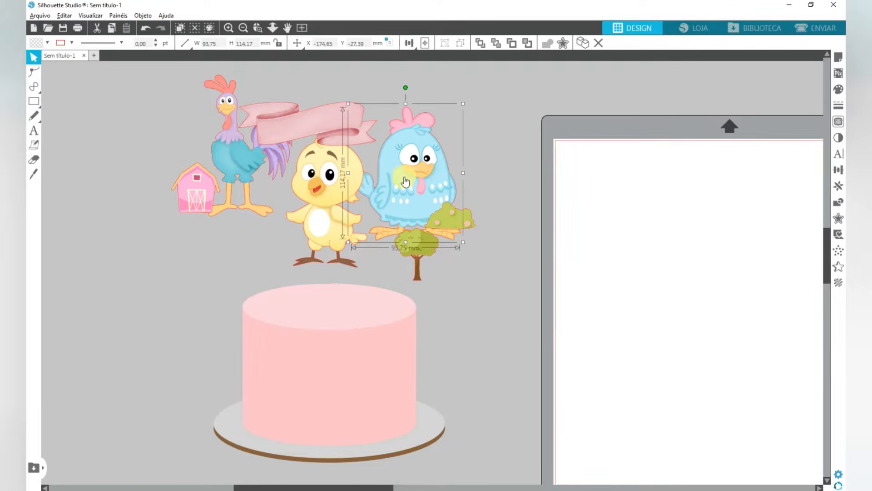
{"action": "double_click", "coordinate": [369, 198]}
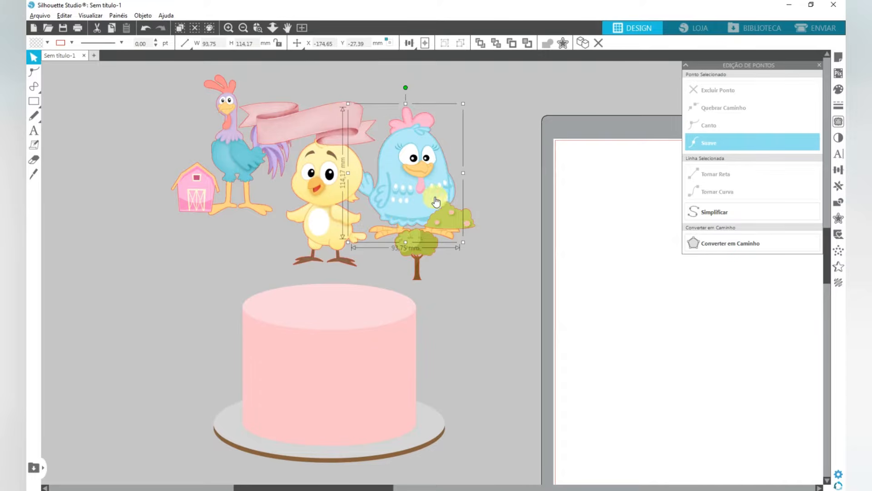
{"action": "left_click", "coordinate": [279, 45]}
{"action": "left_click_drag", "start_coordinate": [411, 151], "coordinate": [444, 123]}
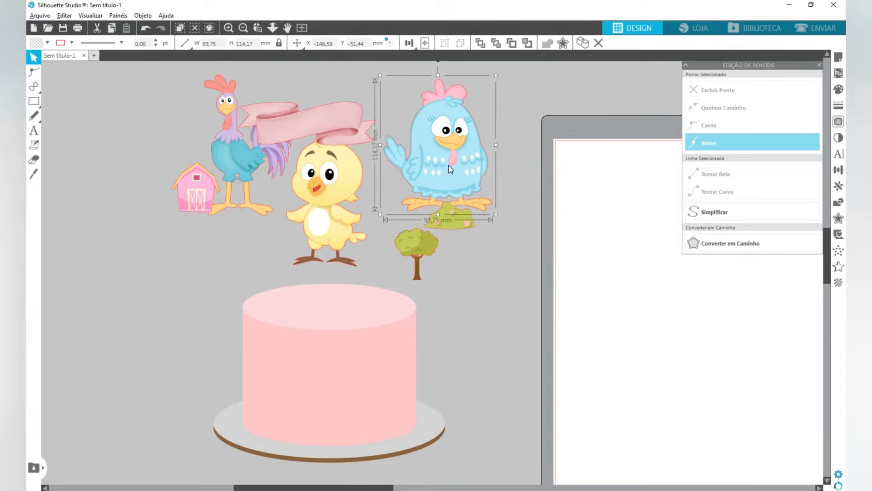
{"action": "left_click_drag", "start_coordinate": [449, 168], "coordinate": [453, 151]}
{"action": "left_click", "coordinate": [204, 44]}
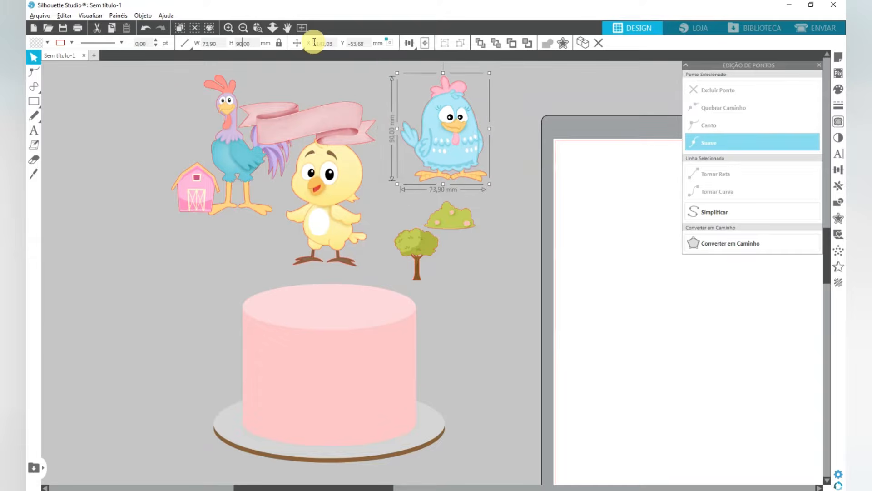
- Stand the blue hen at the centre of the cake top and bring it to the front
{"action": "left_click_drag", "start_coordinate": [420, 115], "coordinate": [334, 267]}
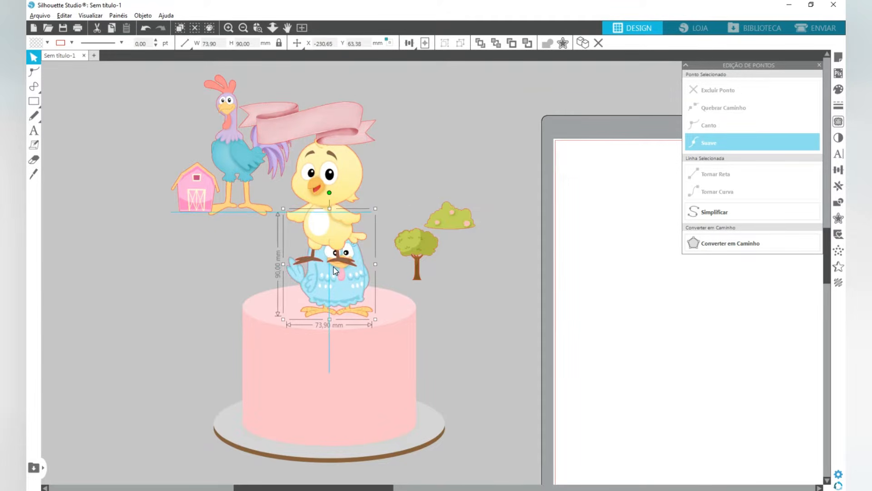
{"action": "right_click", "coordinate": [331, 290]}
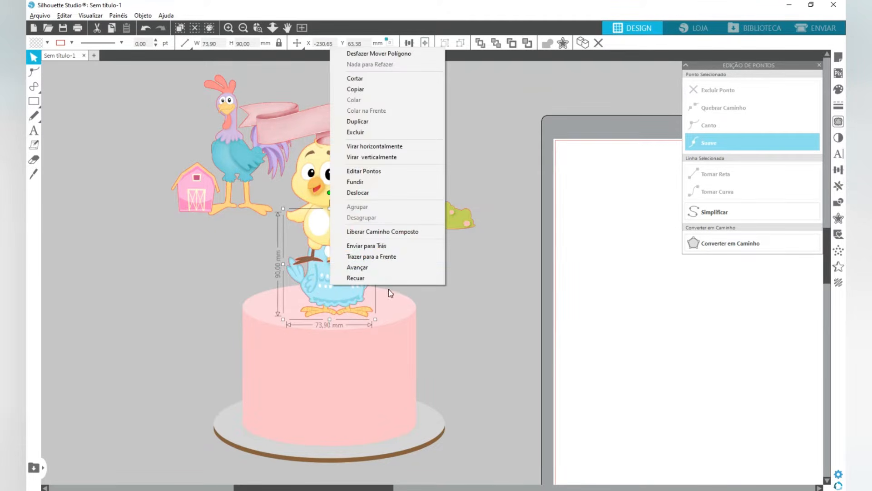
{"action": "left_click", "coordinate": [392, 260]}
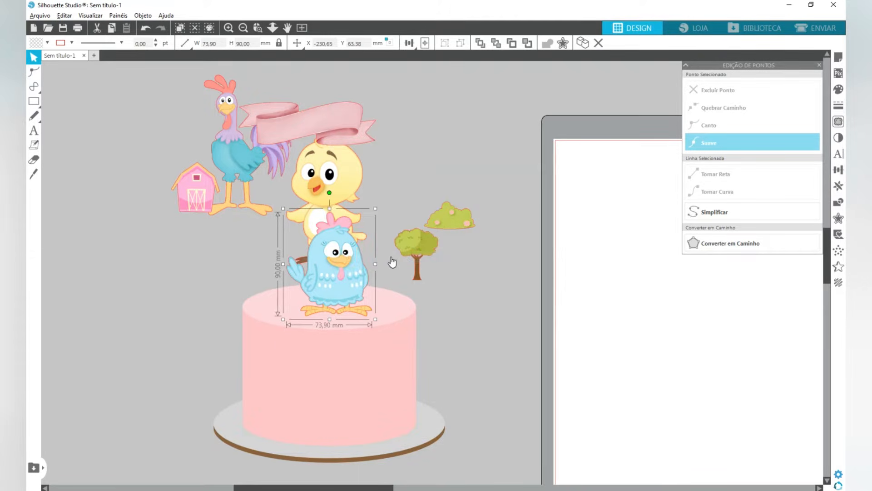
- Set the rooster's height to 100 mm and place it on the cake behind the hen's left side
{"action": "left_click", "coordinate": [230, 119]}
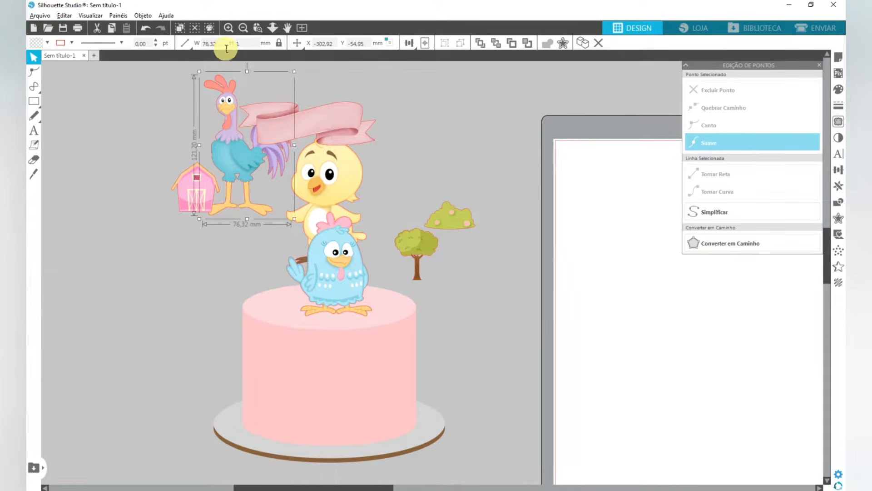
{"action": "key", "text": "Return"}
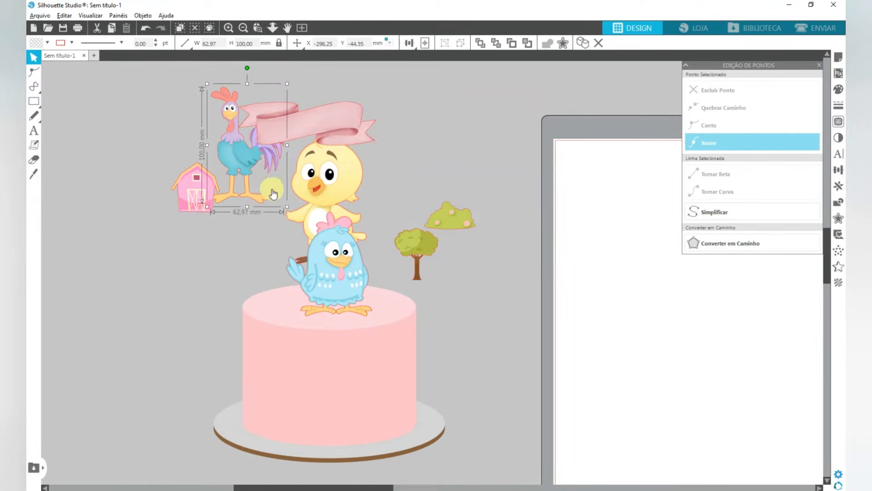
{"action": "left_click_drag", "start_coordinate": [233, 154], "coordinate": [293, 267]}
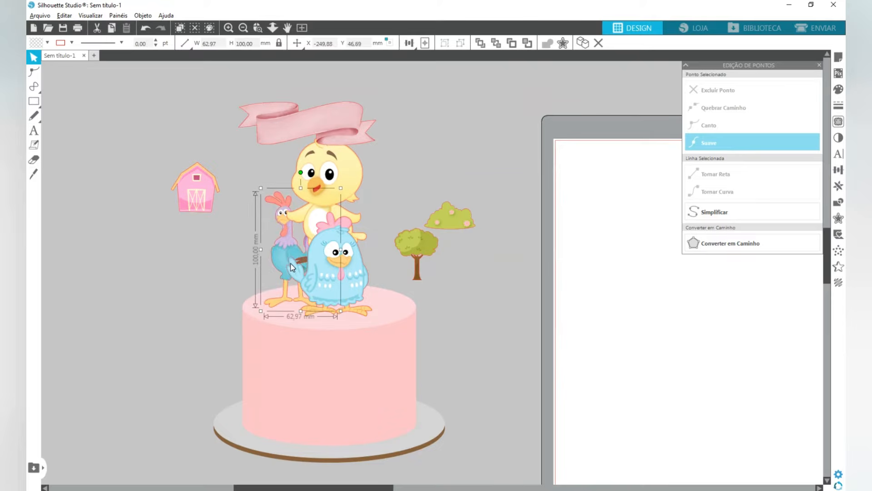
{"action": "left_click_drag", "start_coordinate": [364, 283], "coordinate": [364, 287]}
- Set the chick's height to 60 mm, place it beside the hen on the cake's right, and flip it horizontally
{"action": "left_click", "coordinate": [334, 204]}
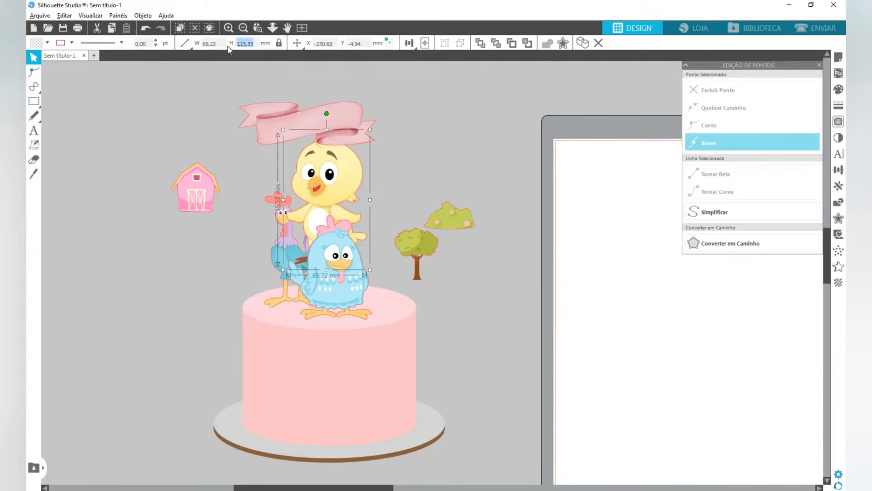
{"action": "type", "text": "60"}
{"action": "key", "text": "Return"}
{"action": "left_click_drag", "start_coordinate": [335, 194], "coordinate": [386, 265]}
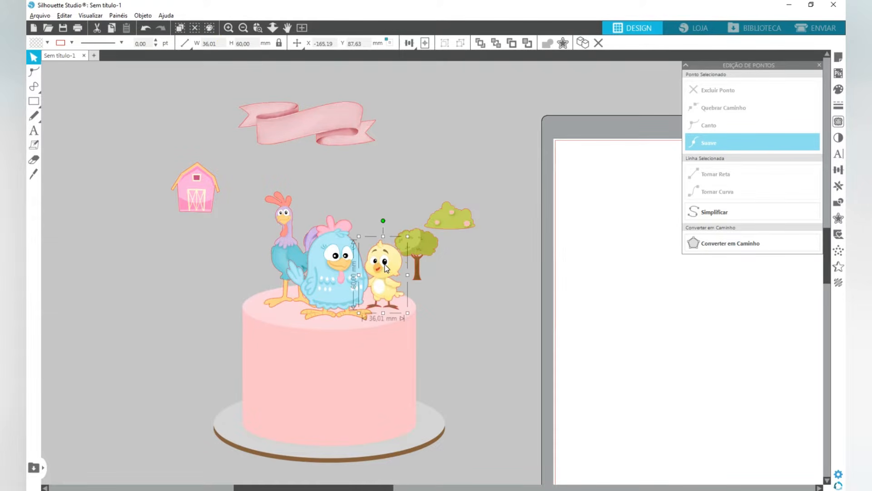
{"action": "right_click", "coordinate": [385, 265]}
{"action": "left_click", "coordinate": [443, 364]}
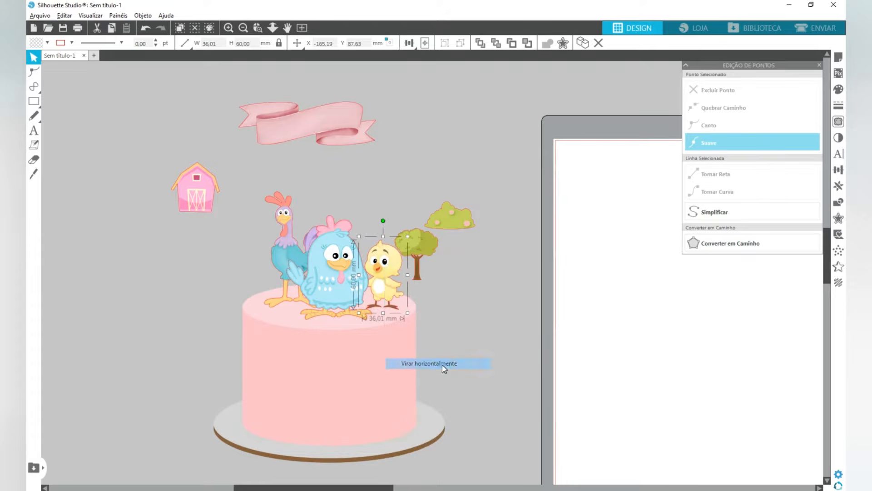
{"action": "left_click_drag", "start_coordinate": [377, 274], "coordinate": [367, 271]}
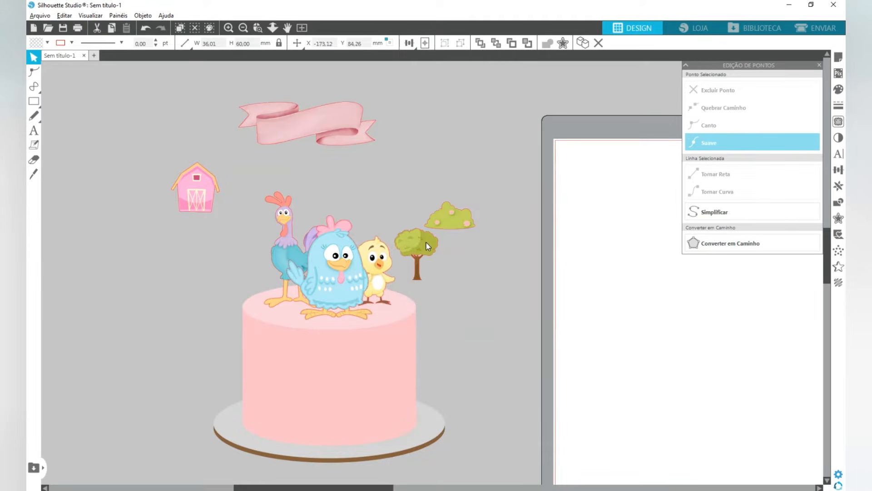
- Set the tree's height to 110 mm and place it above the hen and chick
{"action": "left_click_drag", "start_coordinate": [427, 245], "coordinate": [405, 194]}
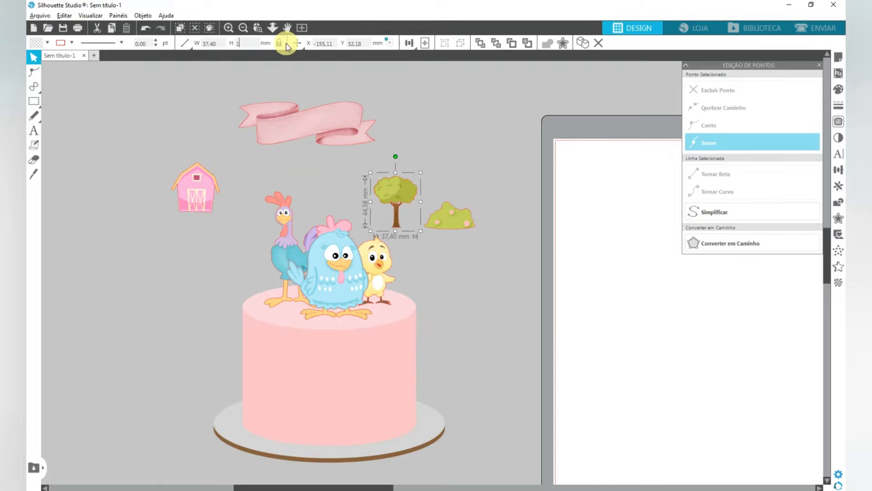
{"action": "key", "text": "Return"}
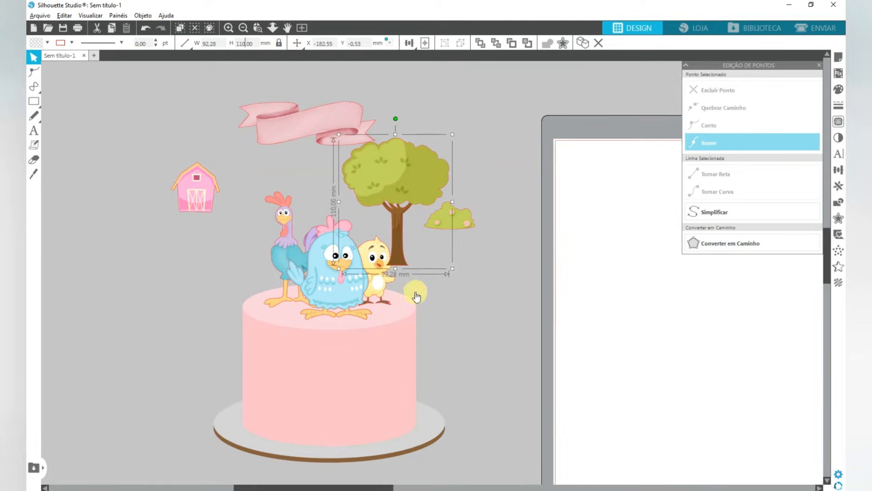
{"action": "left_click_drag", "start_coordinate": [412, 178], "coordinate": [402, 145]}
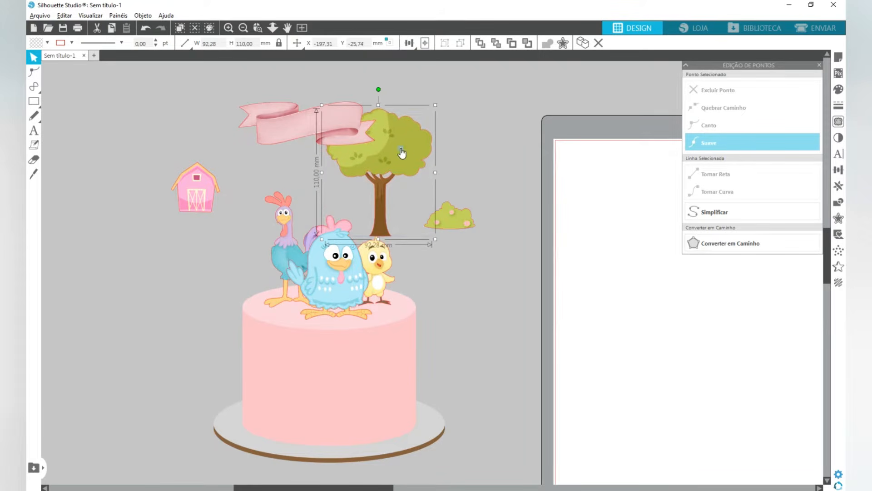
- Bring the hen, rooster and chick to the front and lower the tree onto the cake behind the hen and chick
{"action": "left_click", "coordinate": [394, 266]}
{"action": "right_click", "coordinate": [376, 277]}
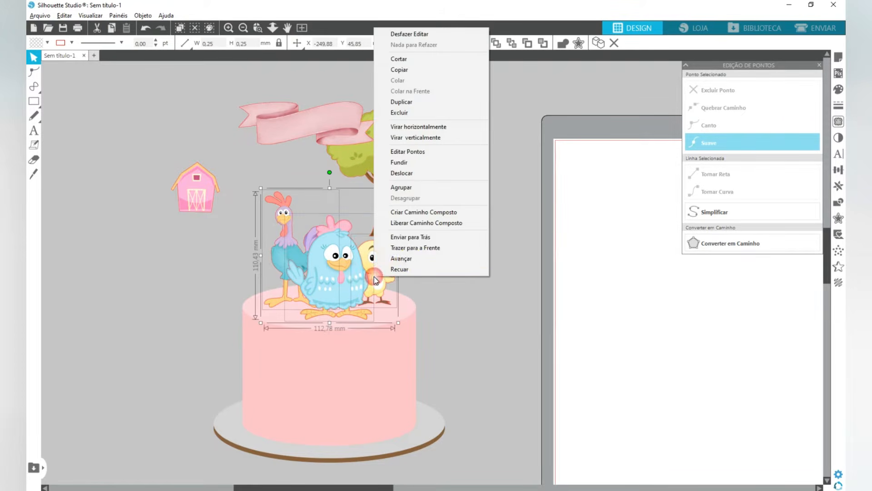
{"action": "left_click", "coordinate": [430, 248]}
{"action": "left_click_drag", "start_coordinate": [390, 179], "coordinate": [354, 266]}
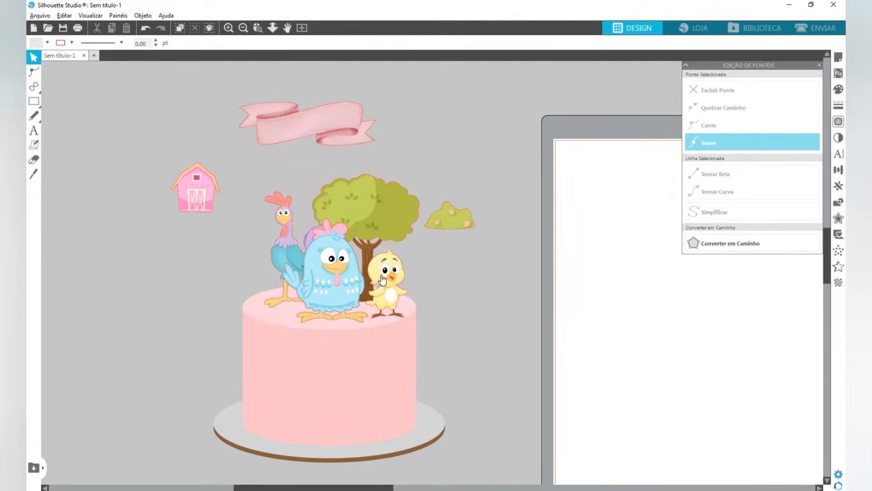
- Set the pink barn's height to 100 mm and place it on the cake behind the rooster
{"action": "left_click", "coordinate": [215, 181]}
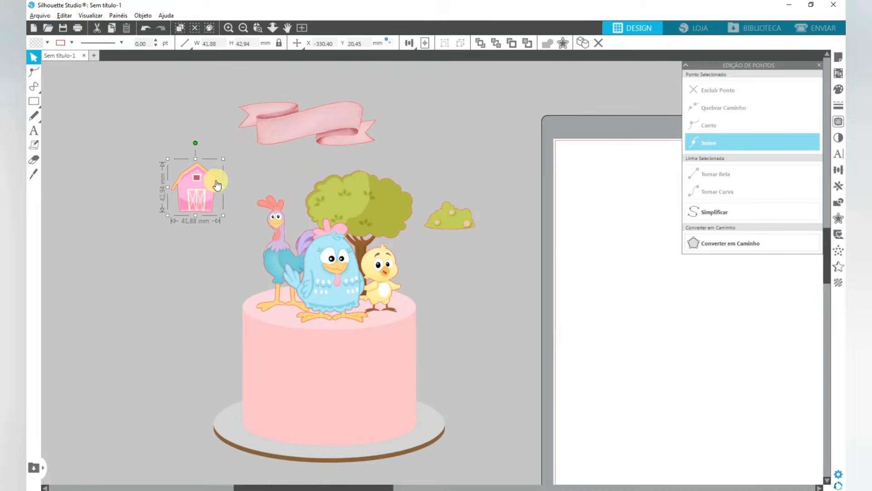
{"action": "left_click", "coordinate": [222, 42]}
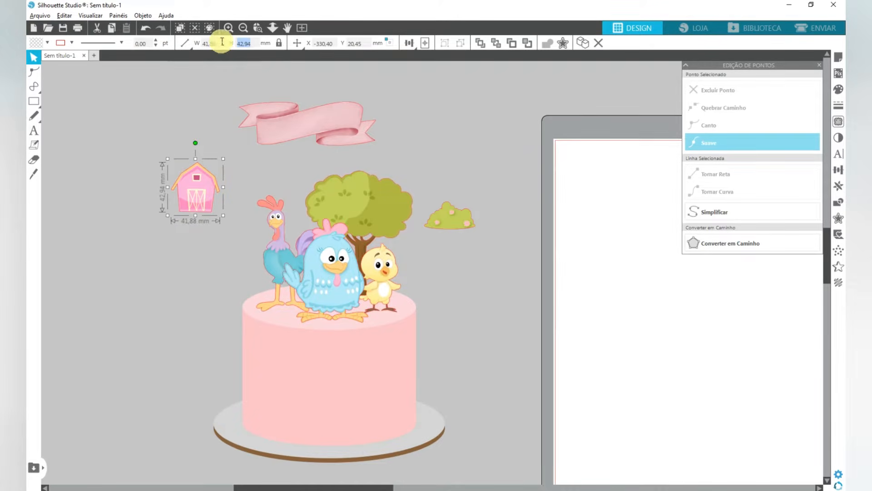
{"action": "type", "text": "100"}
{"action": "key", "text": "Return"}
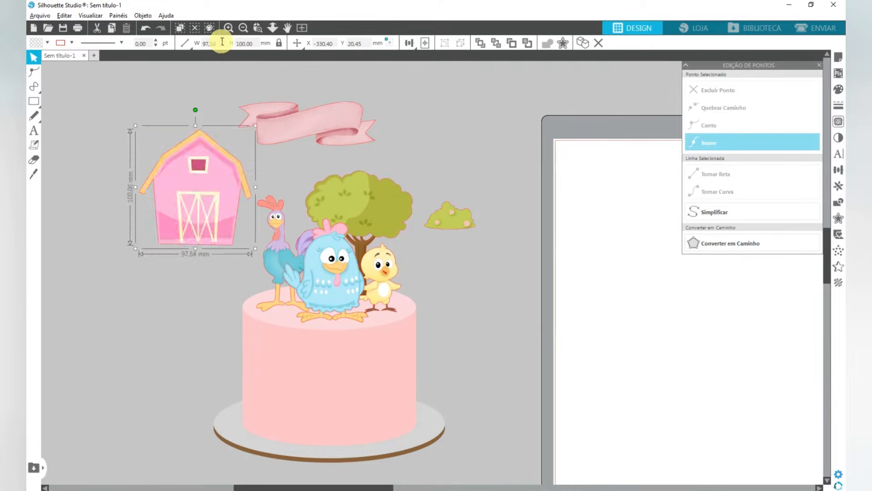
{"action": "left_click_drag", "start_coordinate": [195, 181], "coordinate": [285, 238]}
- Set the bush's height to 20 mm and place it on the cake's left side in front of the barn
{"action": "left_click", "coordinate": [461, 221]}
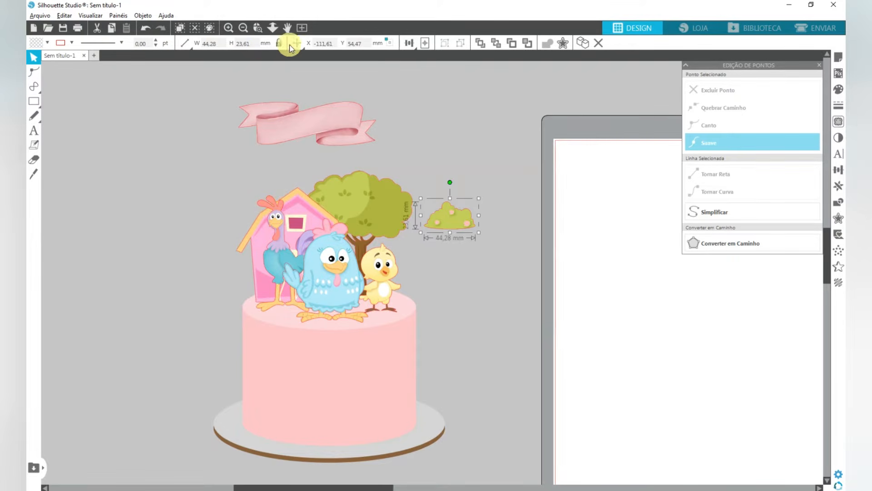
{"action": "left_click", "coordinate": [237, 44]}
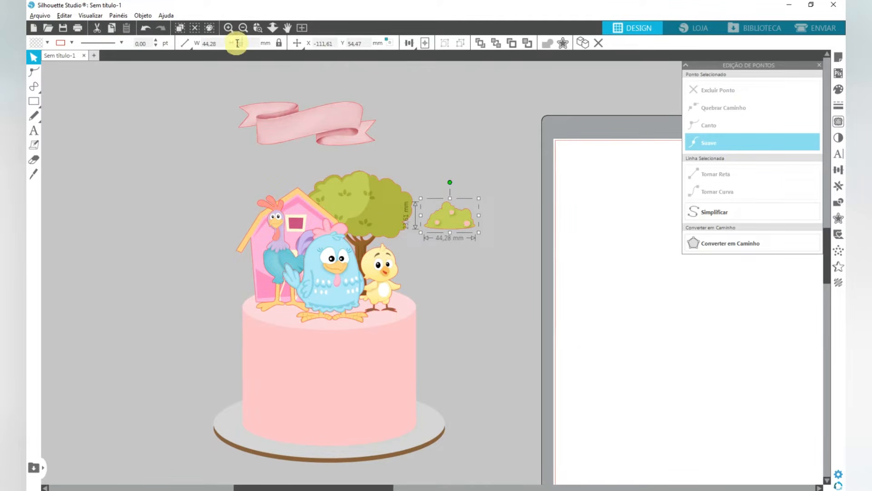
{"action": "type", "text": "20"}
{"action": "key", "text": "Return"}
{"action": "left_click_drag", "start_coordinate": [455, 218], "coordinate": [267, 306]}
- Duplicate the bush, place the copy between the hen and chick, and bring the hen in front of it
{"action": "right_click", "coordinate": [211, 252]}
{"action": "left_click", "coordinate": [217, 290]}
{"action": "left_click_drag", "start_coordinate": [266, 305], "coordinate": [367, 312]}
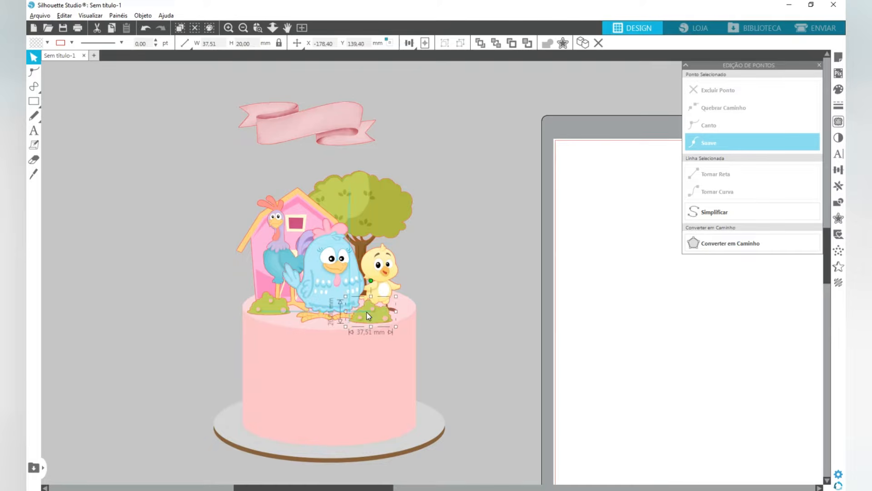
{"action": "right_click", "coordinate": [326, 280]}
{"action": "left_click", "coordinate": [373, 252]}
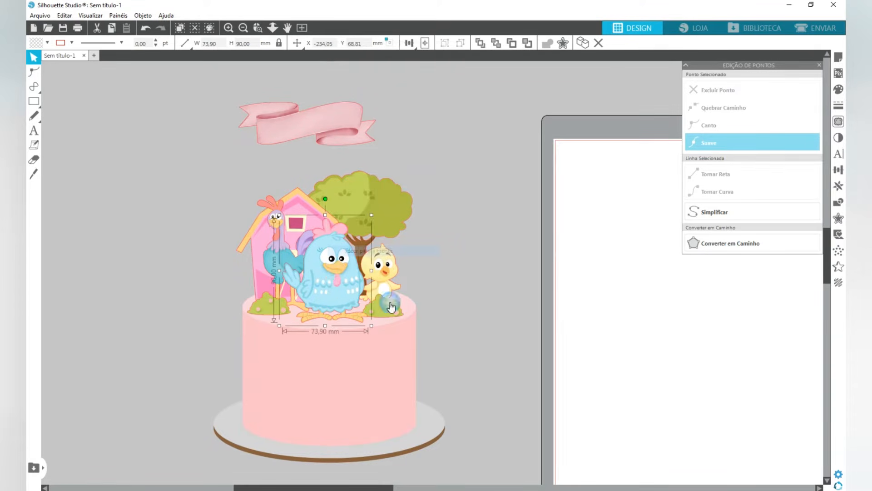
{"action": "mouse_move", "coordinate": [384, 313]}
{"action": "left_mouse_down"}
{"action": "mouse_move", "coordinate": [367, 312]}
{"action": "mouse_move", "coordinate": [381, 285]}
{"action": "mouse_move", "coordinate": [384, 303]}
{"action": "left_mouse_up"}
{"action": "left_click", "coordinate": [375, 305]}
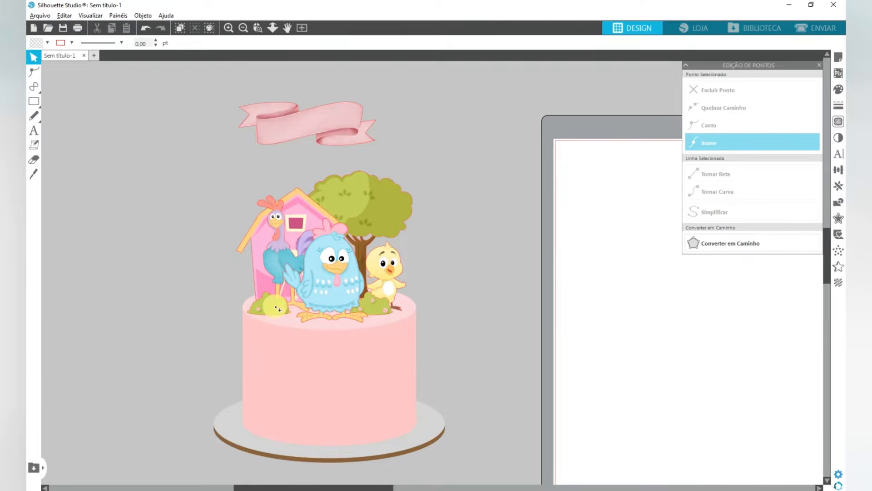
{"action": "left_click_drag", "start_coordinate": [277, 309], "coordinate": [228, 300]}
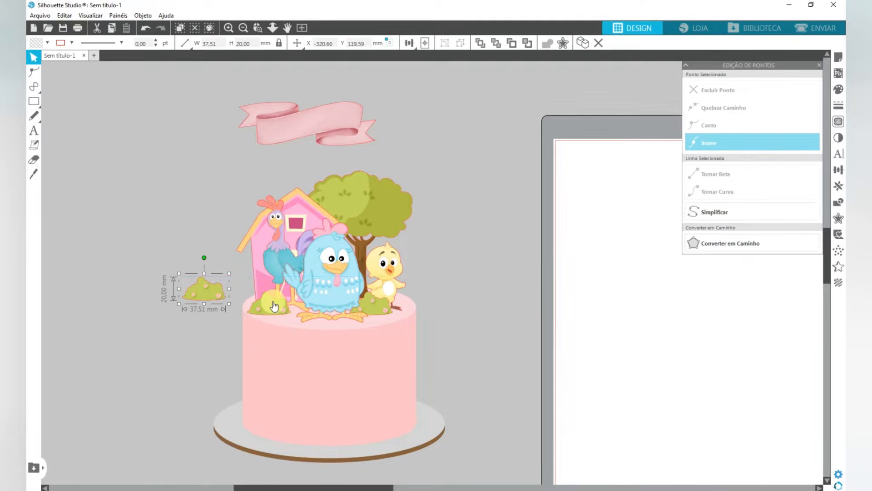
{"action": "key", "text": "i"}
{"action": "key", "text": "Delete"}
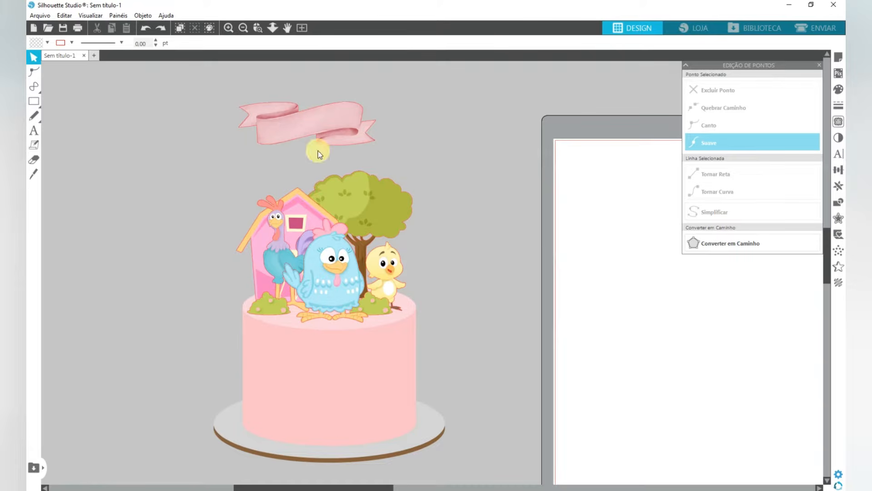
- Place the pink ribbon banner above the barn and tree and set its width to 140 mm
{"action": "left_click", "coordinate": [298, 117]}
{"action": "left_click_drag", "start_coordinate": [299, 117], "coordinate": [320, 129]}
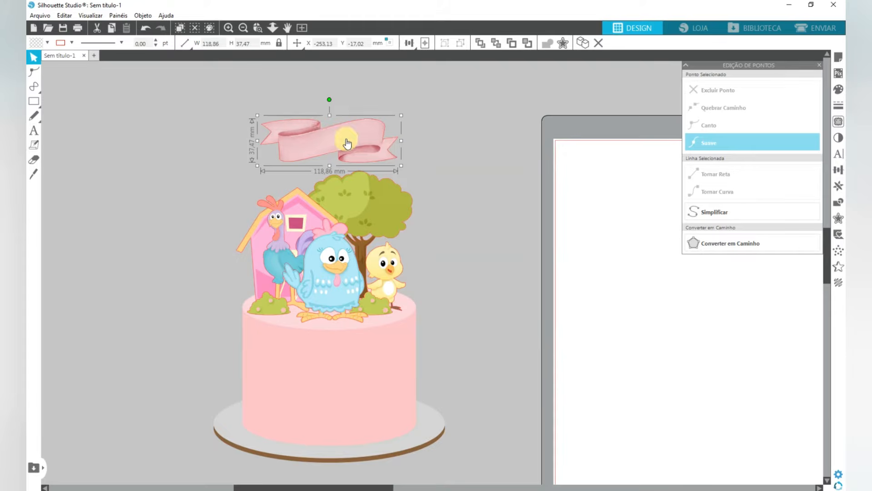
{"action": "left_click_drag", "start_coordinate": [345, 138], "coordinate": [348, 135]}
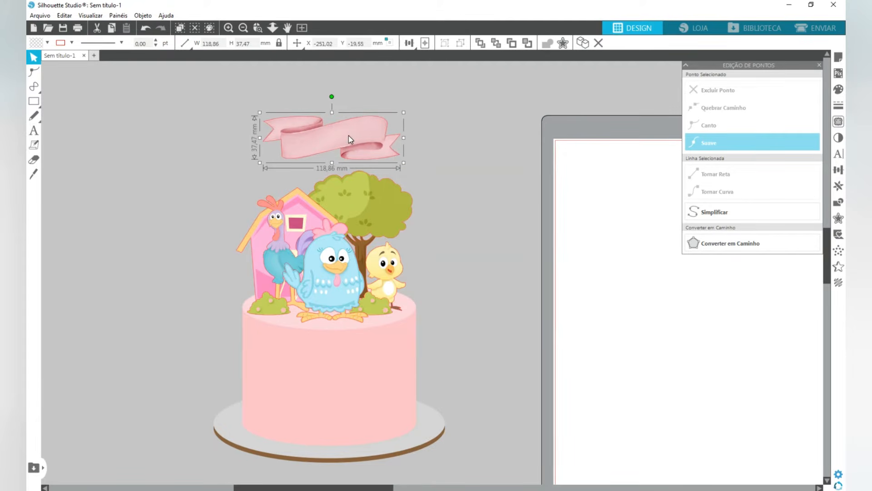
{"action": "left_click", "coordinate": [215, 43]}
{"action": "left_click", "coordinate": [184, 43]}
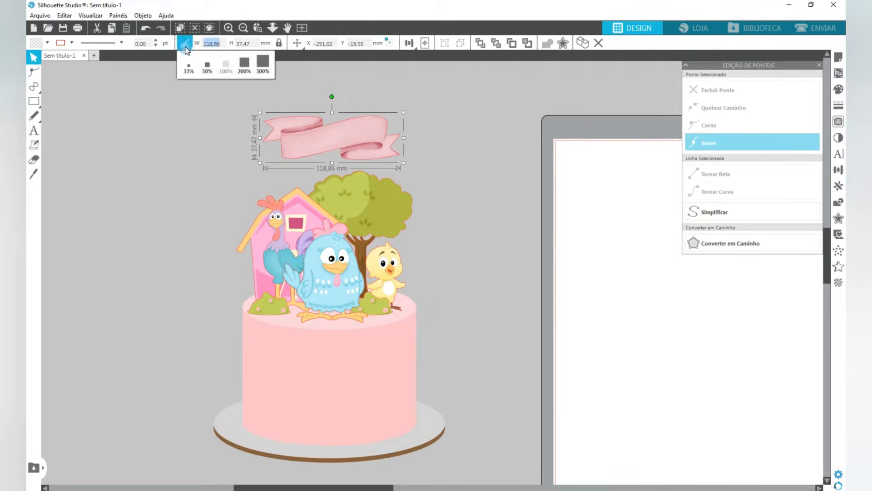
{"action": "type", "text": "140"}
{"action": "key", "text": "Return"}
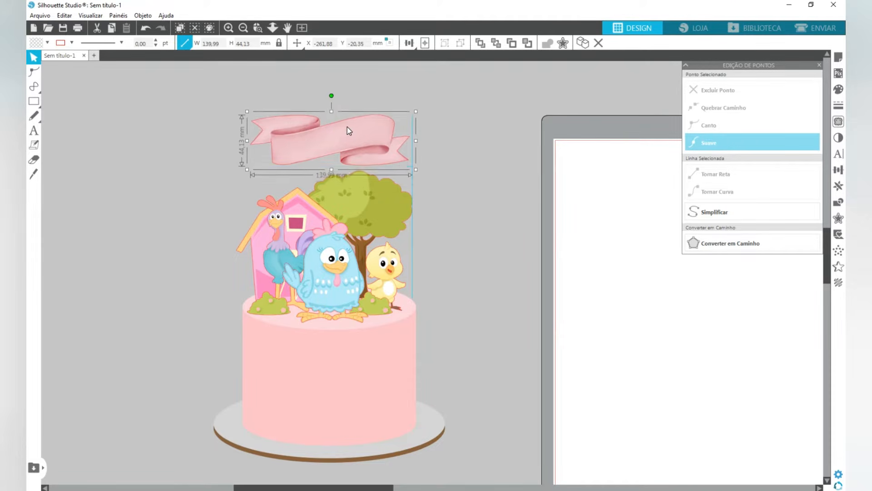
- Centre the ribbon banner horizontally with the cake board
{"action": "left_click", "coordinate": [372, 361], "text": "shift"}
{"action": "left_click", "coordinate": [409, 43]}
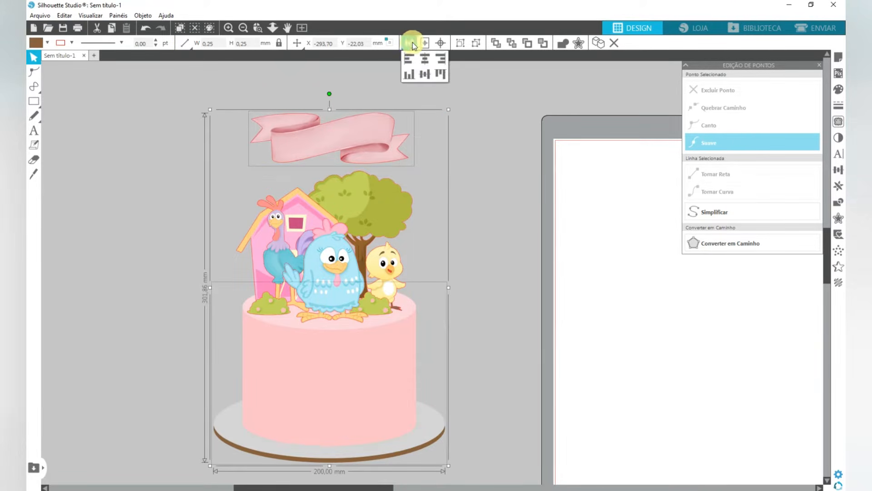
{"action": "left_click", "coordinate": [425, 58]}
{"action": "left_click", "coordinate": [471, 257]}
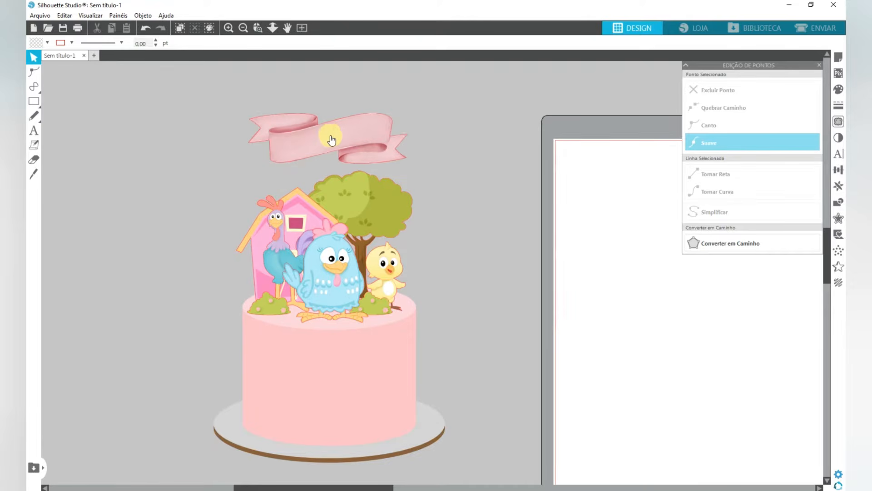
- Draw an open three-point curve about 102 mm wide along the lower edge of the ribbon banner's central band
{"action": "scroll", "coordinate": [307, 125], "scroll_direction": "up", "scroll_amount": 5}
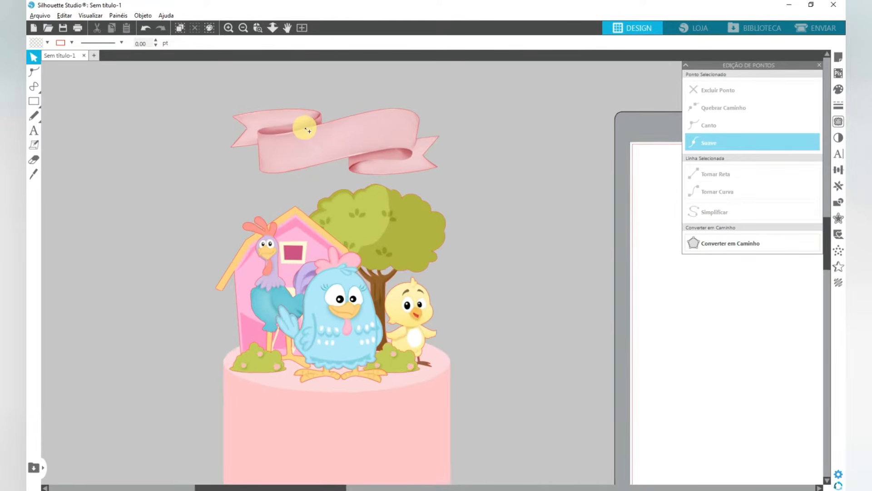
{"action": "scroll", "coordinate": [308, 129], "scroll_direction": "up", "scroll_amount": 2}
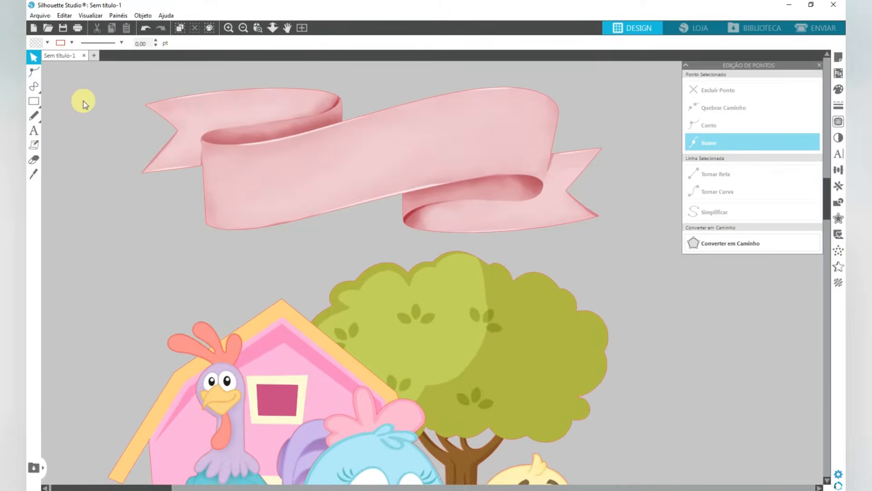
{"action": "mouse_move", "coordinate": [34, 89]}
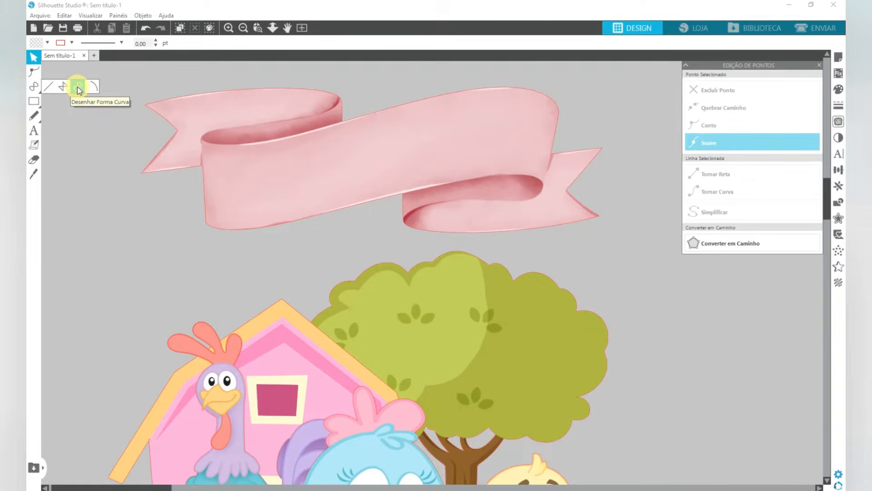
{"action": "left_click", "coordinate": [77, 86]}
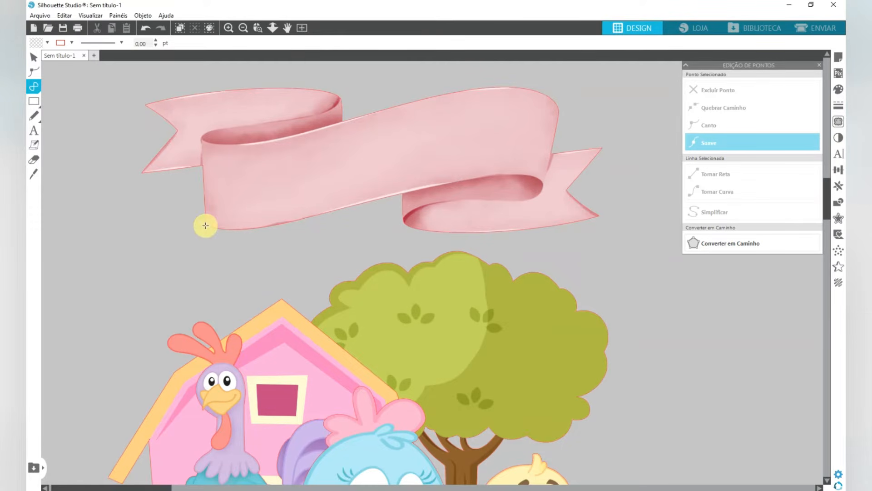
{"action": "left_click", "coordinate": [207, 222]}
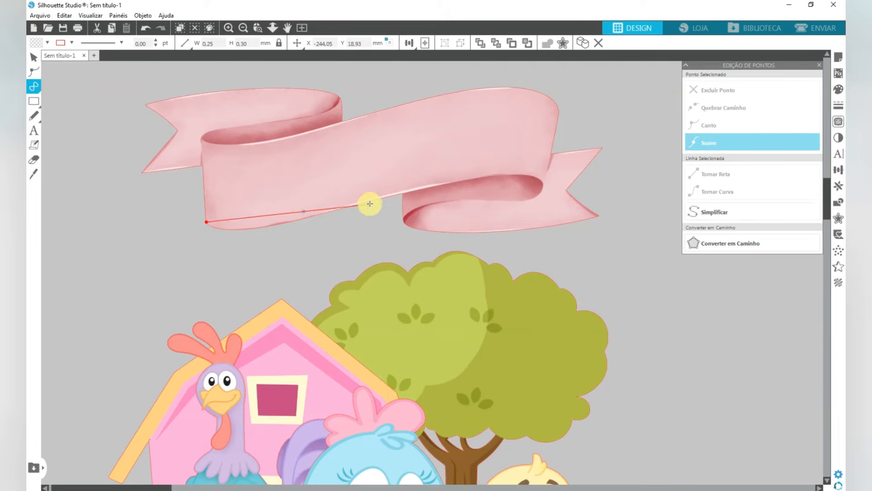
{"action": "left_click", "coordinate": [365, 201]}
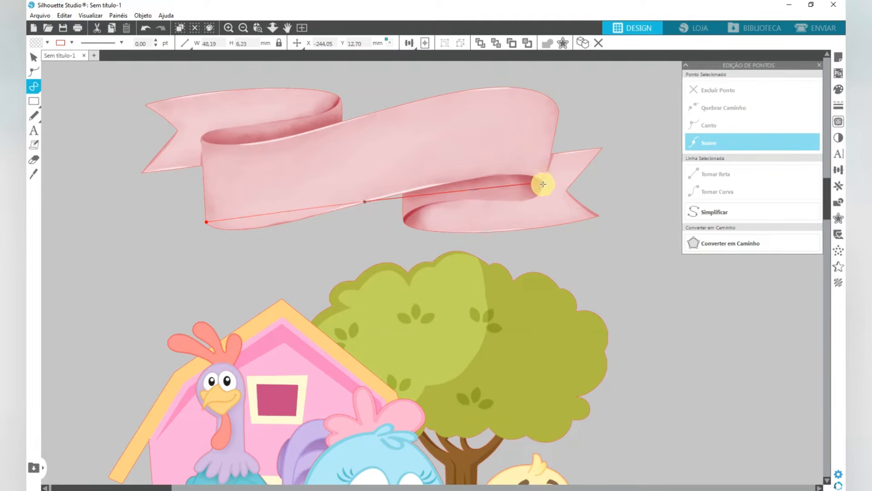
{"action": "left_click", "coordinate": [543, 183]}
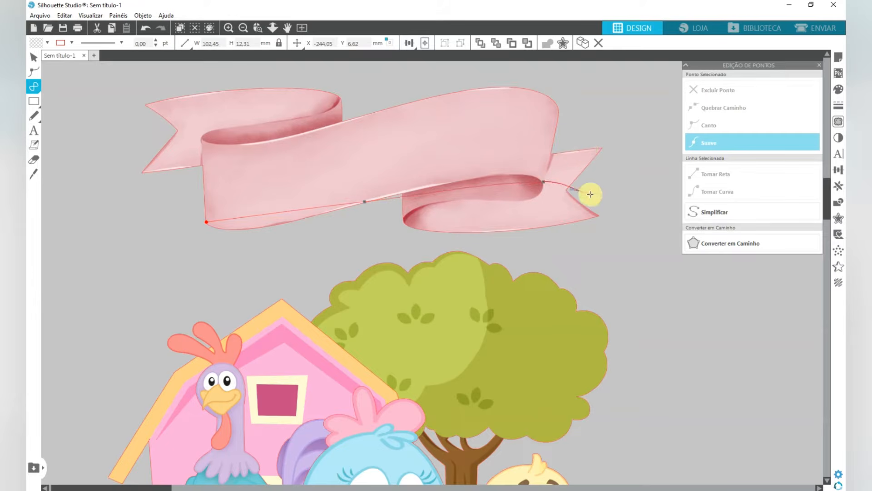
{"action": "key", "text": "Escape"}
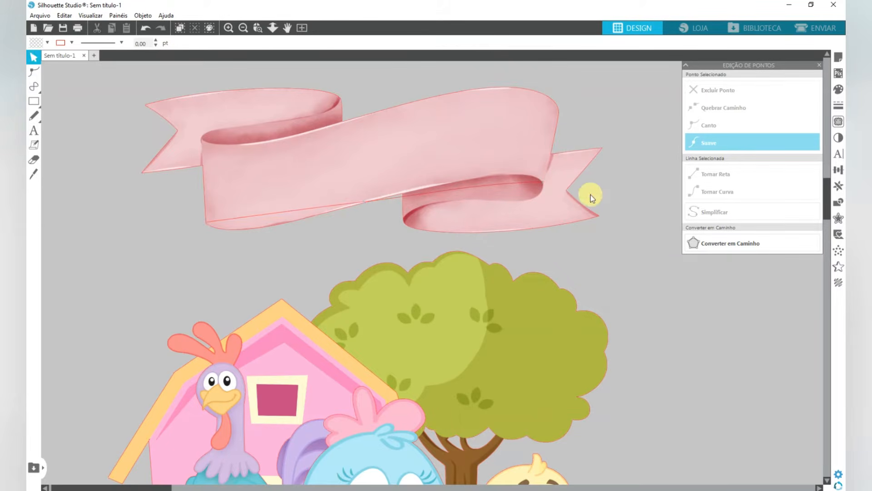
- Edit the drawn curve's points so its left segment bends along the banner's lower edge
{"action": "left_click", "coordinate": [488, 188]}
{"action": "left_click", "coordinate": [489, 187]}
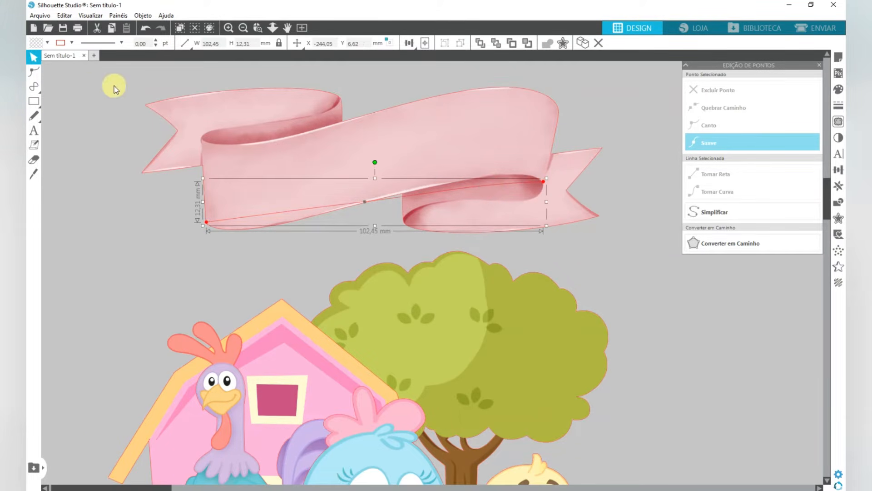
{"action": "left_click", "coordinate": [34, 72]}
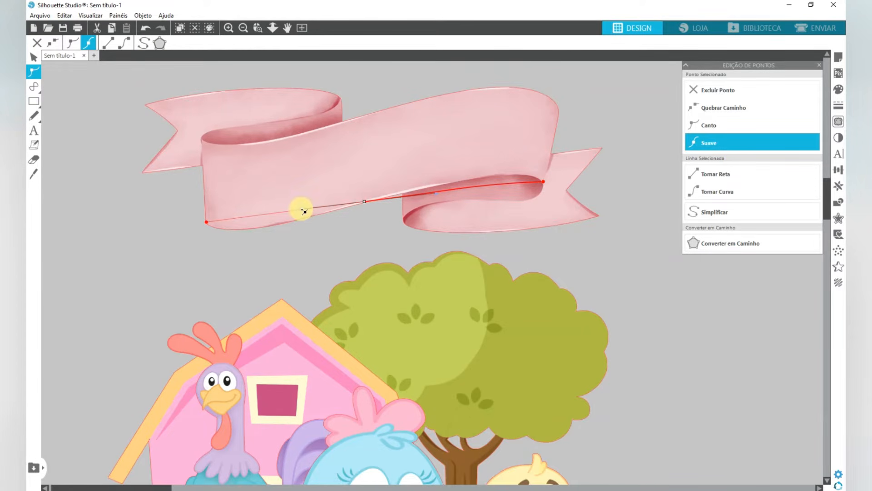
{"action": "left_click_drag", "start_coordinate": [303, 211], "coordinate": [263, 232]}
{"action": "left_click", "coordinate": [207, 225]}
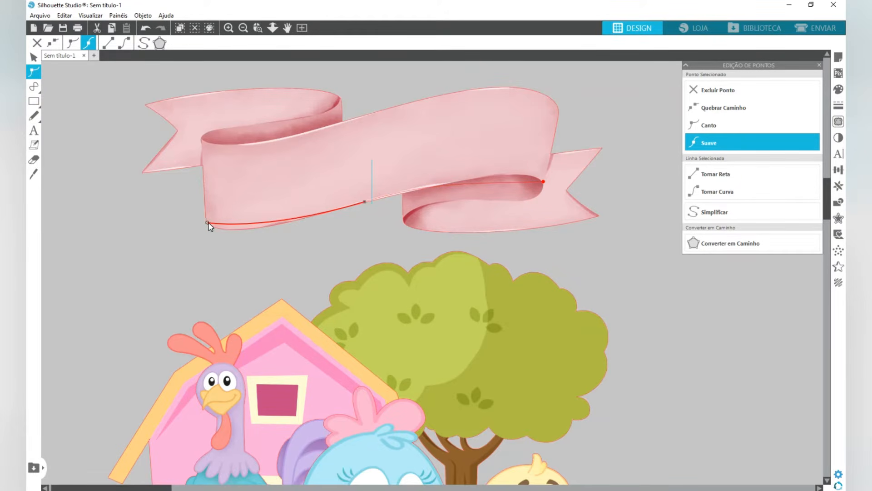
{"action": "left_click", "coordinate": [124, 45]}
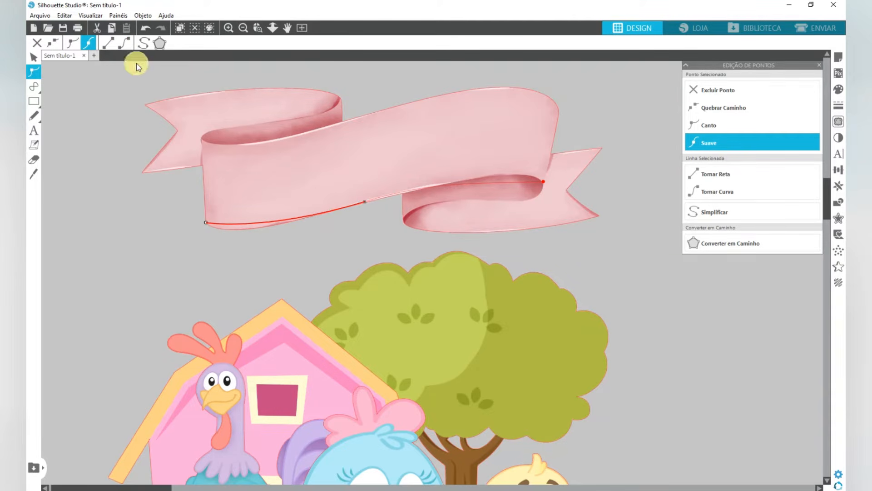
{"action": "left_click", "coordinate": [109, 43]}
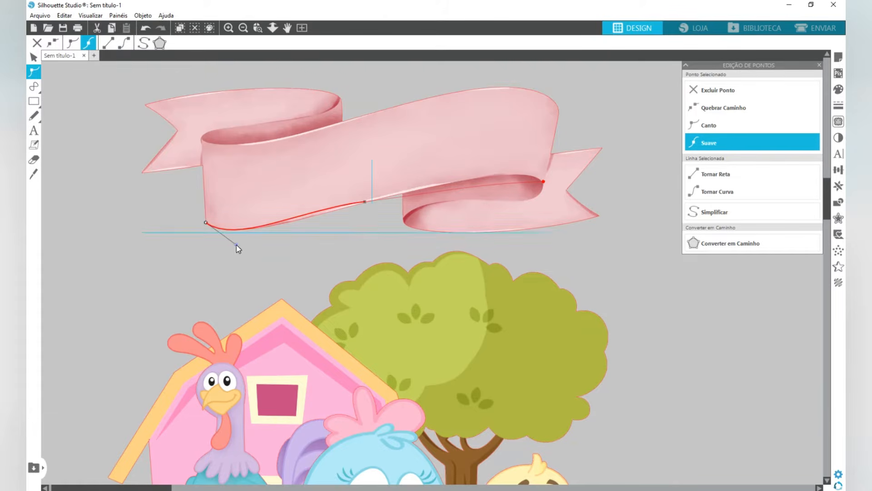
- Convert the curve's middle point to a corner and reshape the left segment to follow the banner's lower edge
{"action": "left_click", "coordinate": [364, 201]}
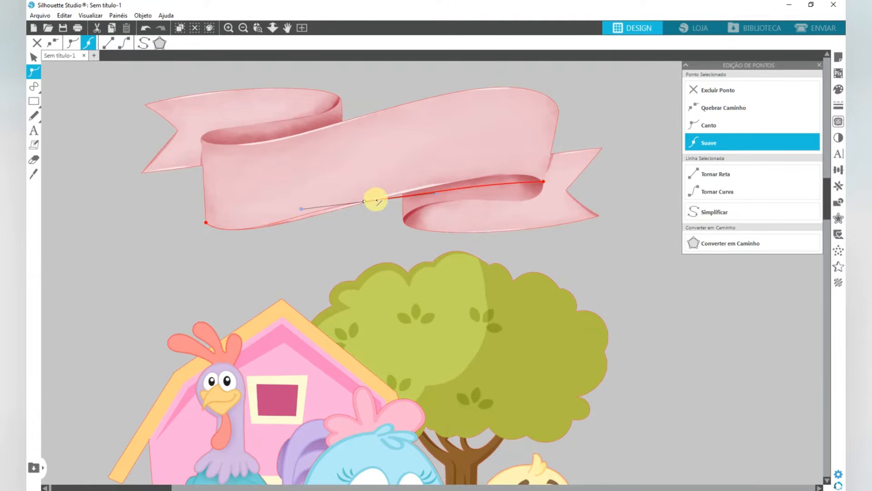
{"action": "mouse_move", "coordinate": [301, 208]}
{"action": "left_mouse_down"}
{"action": "mouse_move", "coordinate": [306, 242]}
{"action": "mouse_move", "coordinate": [299, 224]}
{"action": "left_mouse_up"}
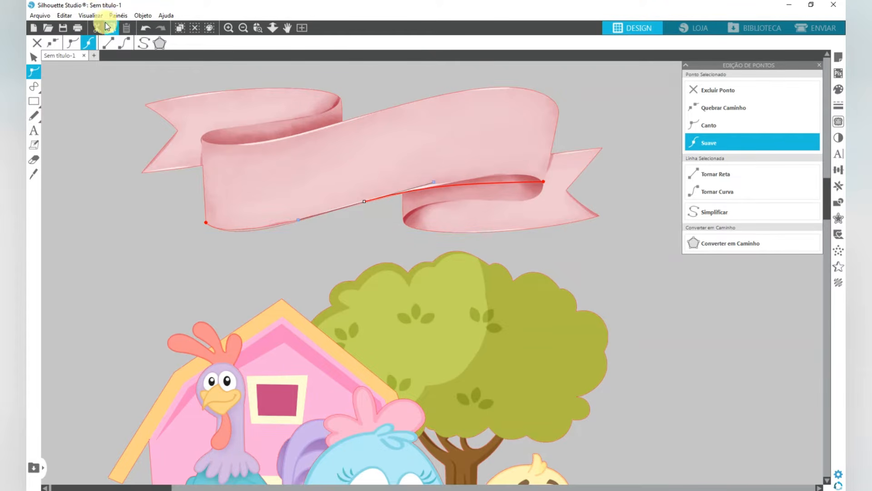
{"action": "left_click", "coordinate": [70, 42]}
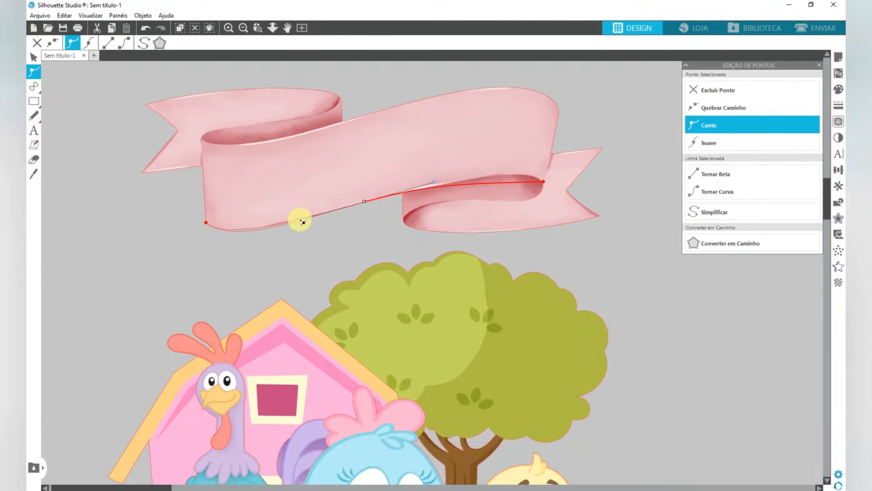
{"action": "left_click_drag", "start_coordinate": [303, 222], "coordinate": [298, 221]}
{"action": "left_click", "coordinate": [207, 224]}
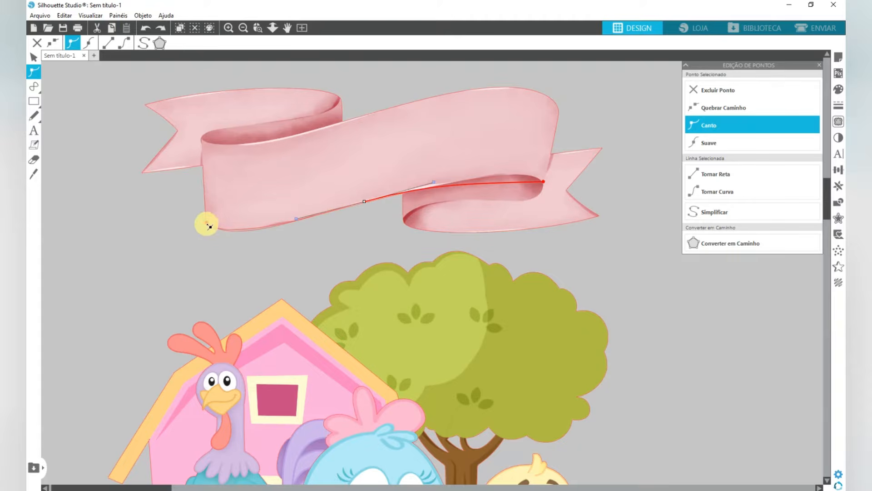
{"action": "left_click_drag", "start_coordinate": [209, 224], "coordinate": [231, 244]}
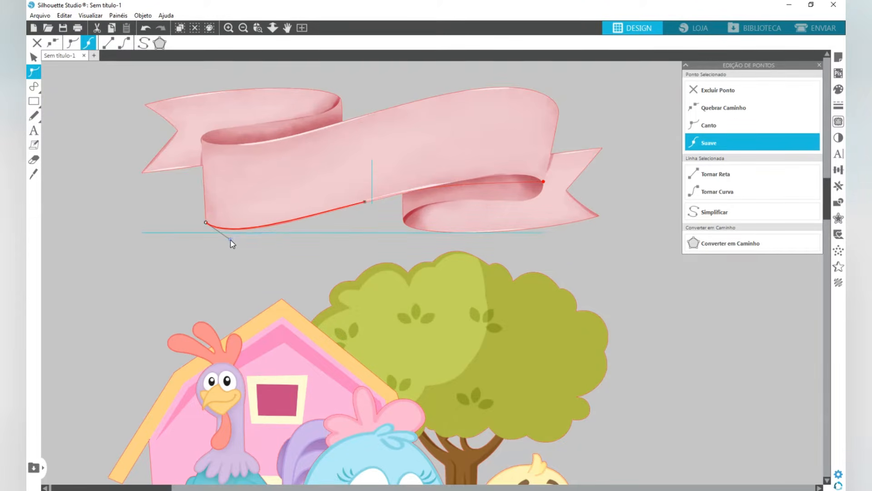
- Bend the curve's right segment along the central band's lower edge by adjusting the middle and right end points
{"action": "left_click", "coordinate": [369, 203]}
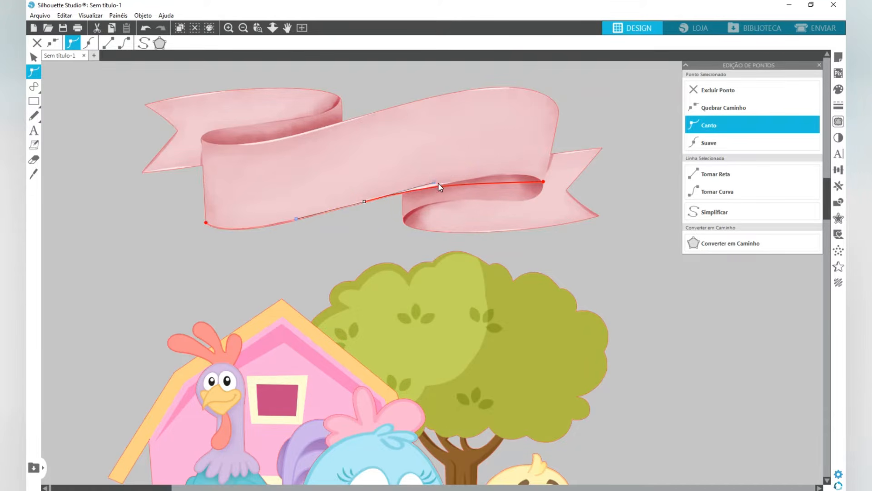
{"action": "left_click_drag", "start_coordinate": [438, 183], "coordinate": [476, 175]}
{"action": "left_click", "coordinate": [545, 184]}
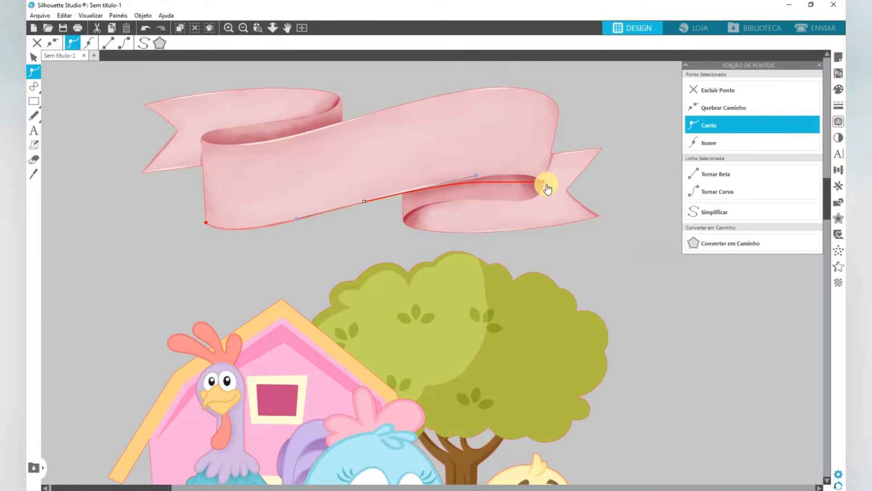
{"action": "left_click", "coordinate": [548, 184]}
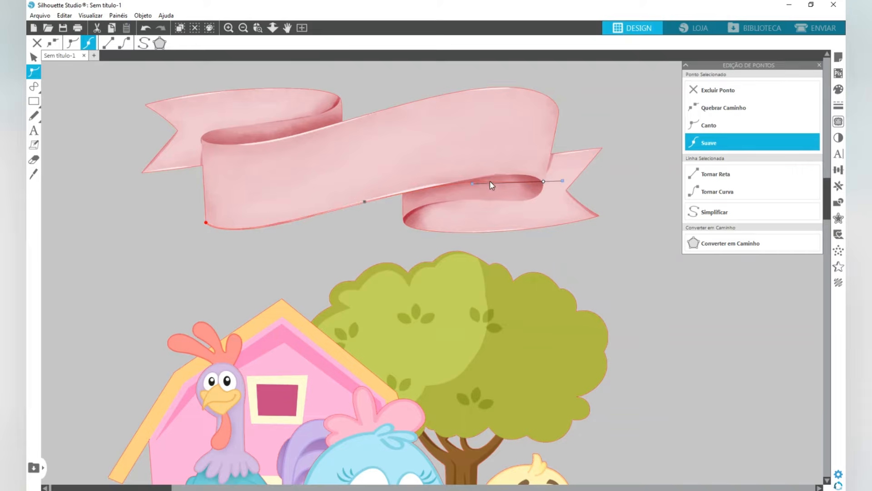
{"action": "left_click_drag", "start_coordinate": [509, 170], "coordinate": [519, 170]}
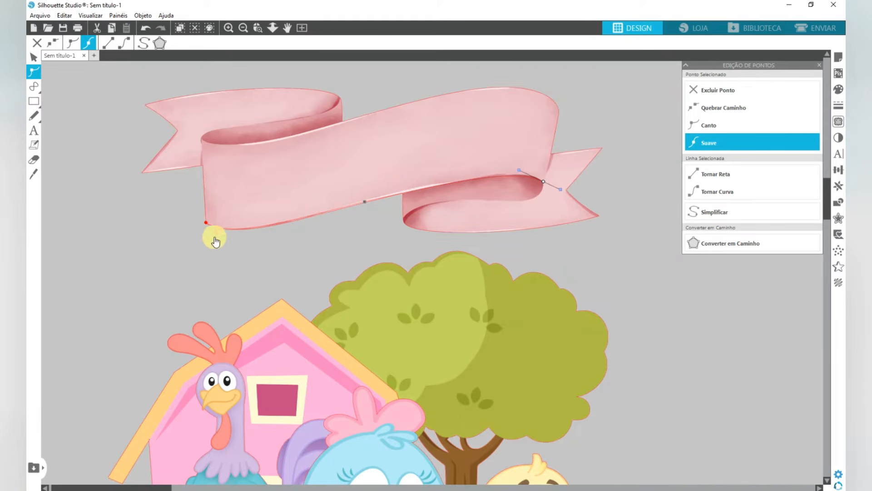
- Move the ribbon banner up, clear of the traced curve
{"action": "left_click", "coordinate": [32, 56]}
{"action": "left_click_drag", "start_coordinate": [454, 115], "coordinate": [452, 64]}
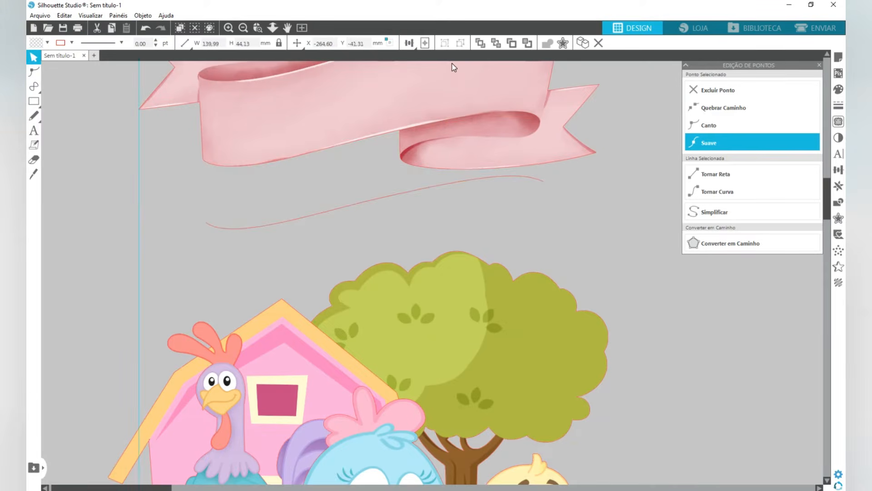
{"action": "left_click_drag", "start_coordinate": [468, 113], "coordinate": [460, 64]}
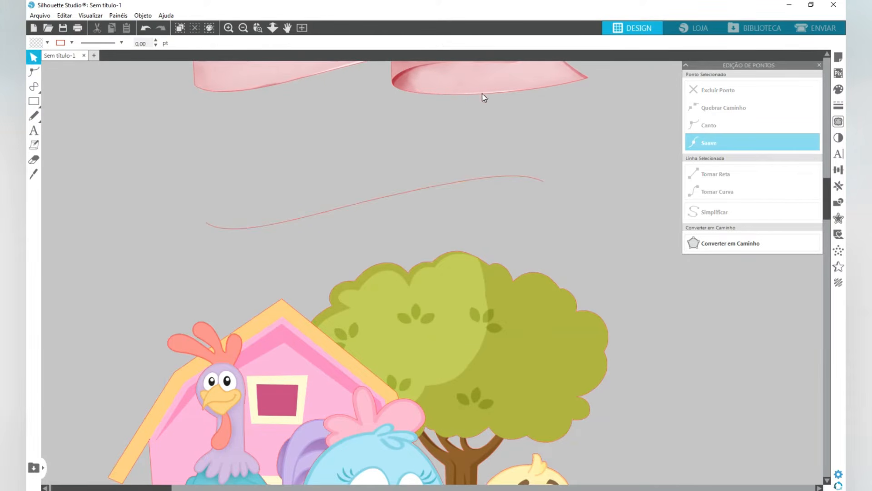
{"action": "left_click", "coordinate": [480, 85]}
- Add the person's first name in capitals in Hobo Std at 72 pt and position it just above the curve
{"action": "left_click", "coordinate": [273, 197]}
{"action": "left_click", "coordinate": [273, 169]}
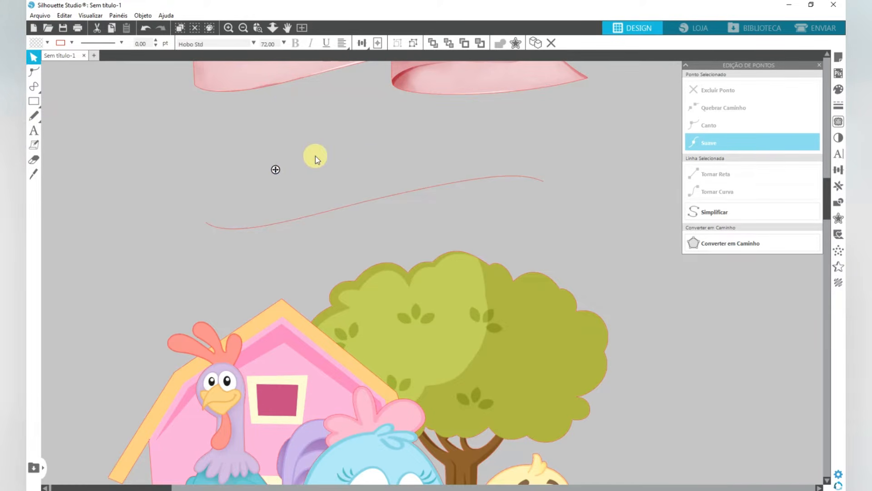
{"action": "type", "text": "fe"}
{"action": "key", "text": "BackSpace"}
{"action": "key", "text": "BackSpace"}
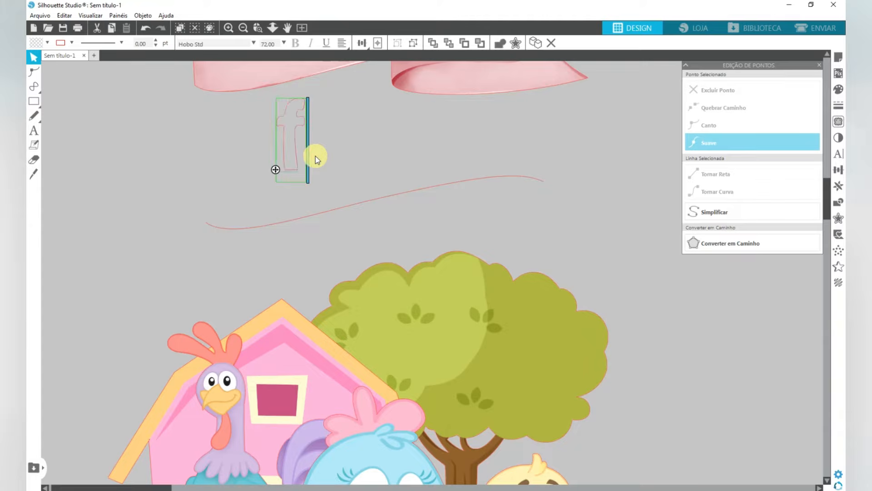
{"action": "type", "text": "FERNANDO"}
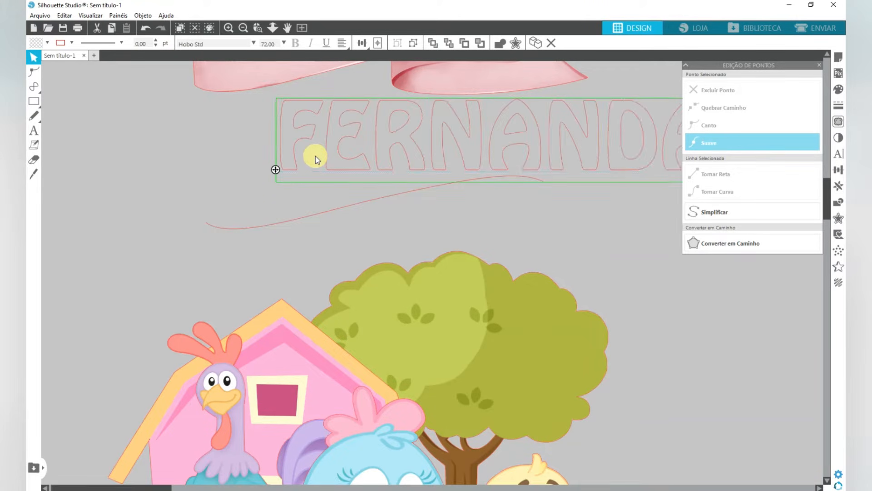
{"action": "left_click", "coordinate": [370, 171]}
{"action": "left_click_drag", "start_coordinate": [370, 171], "coordinate": [278, 185]}
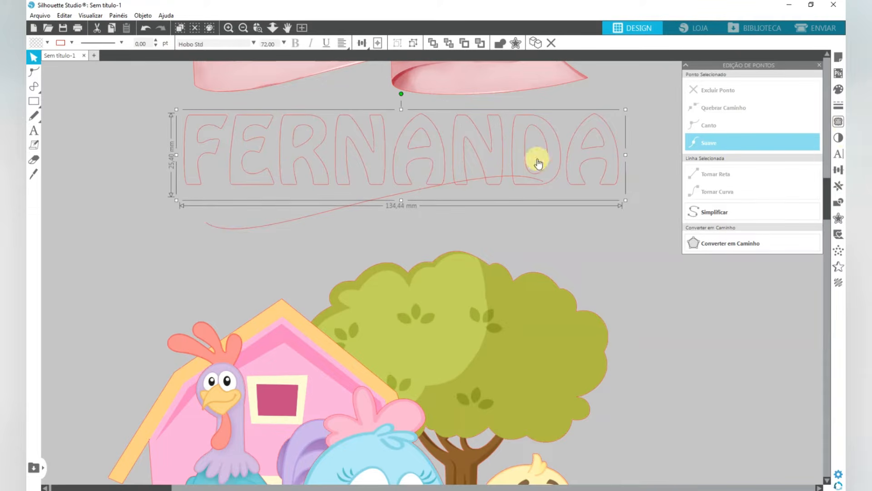
{"action": "left_click", "coordinate": [840, 159]}
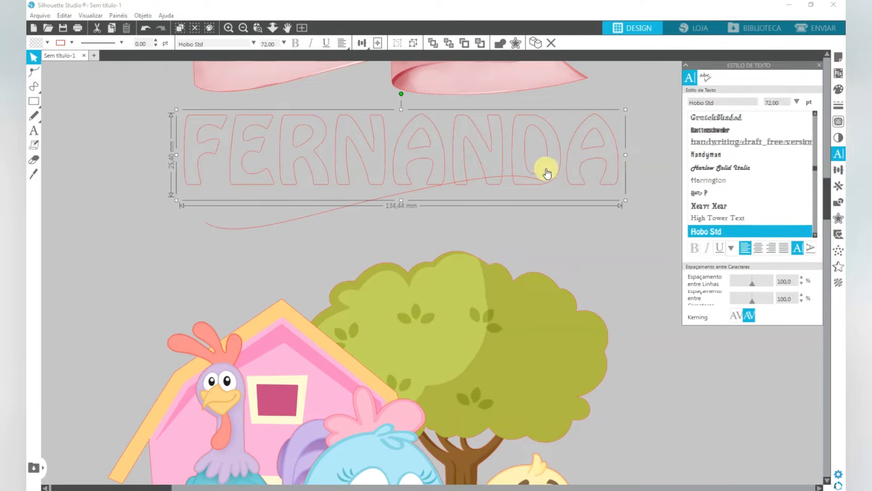
{"action": "left_click_drag", "start_coordinate": [547, 173], "coordinate": [573, 154]}
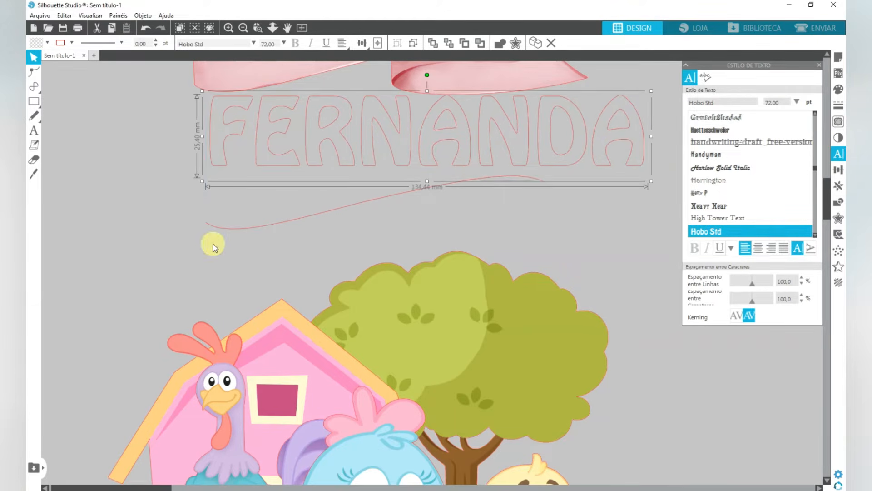
- Attach the name text to the left end of the traced curve so its letters follow the path
{"action": "double_click", "coordinate": [327, 135]}
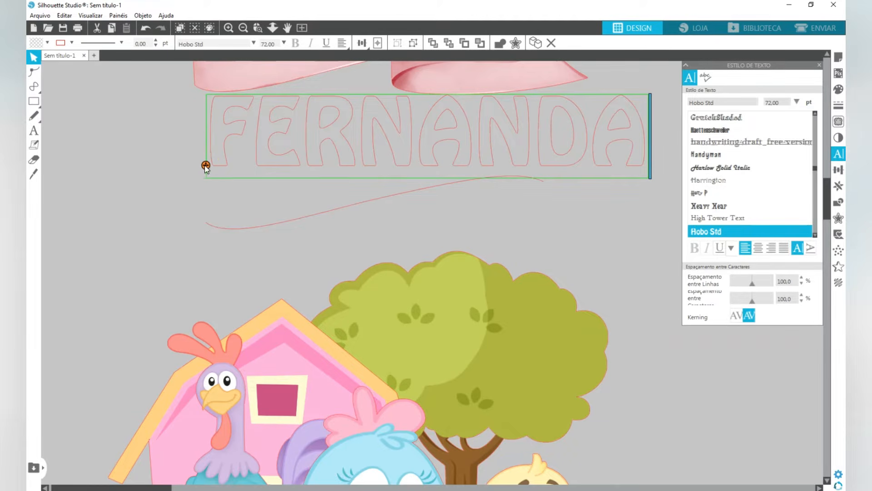
{"action": "mouse_move", "coordinate": [205, 166]}
{"action": "left_mouse_down"}
{"action": "mouse_move", "coordinate": [224, 226]}
{"action": "mouse_move", "coordinate": [208, 227]}
{"action": "left_mouse_up"}
{"action": "left_click", "coordinate": [272, 198]}
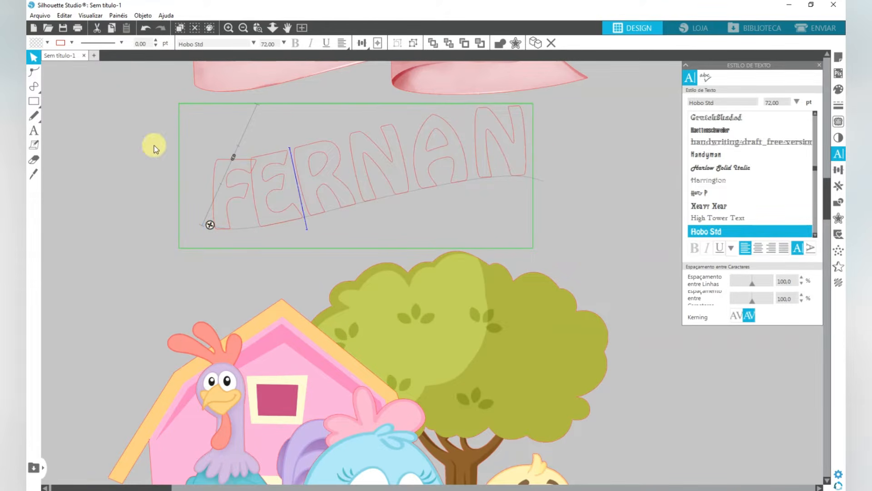
{"action": "left_click", "coordinate": [150, 146]}
- Set the name text's font size to 50 pt so the whole name fits on the curve
{"action": "left_click", "coordinate": [245, 160]}
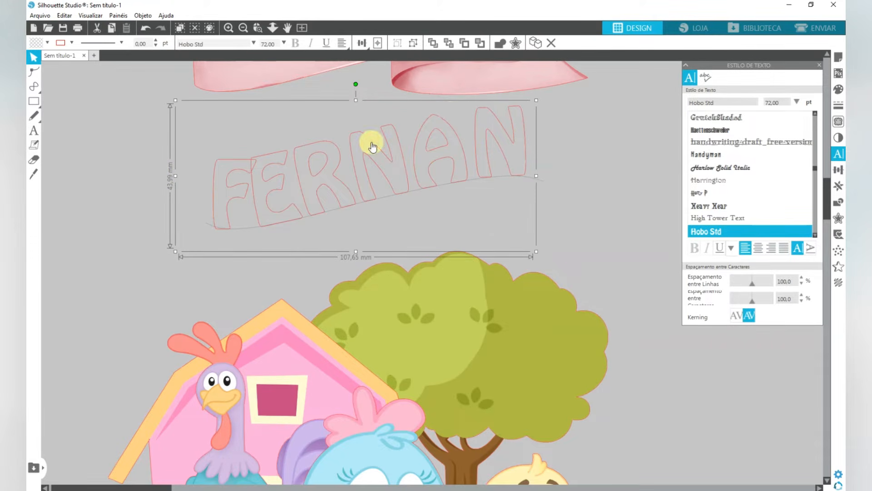
{"action": "left_click", "coordinate": [797, 102]}
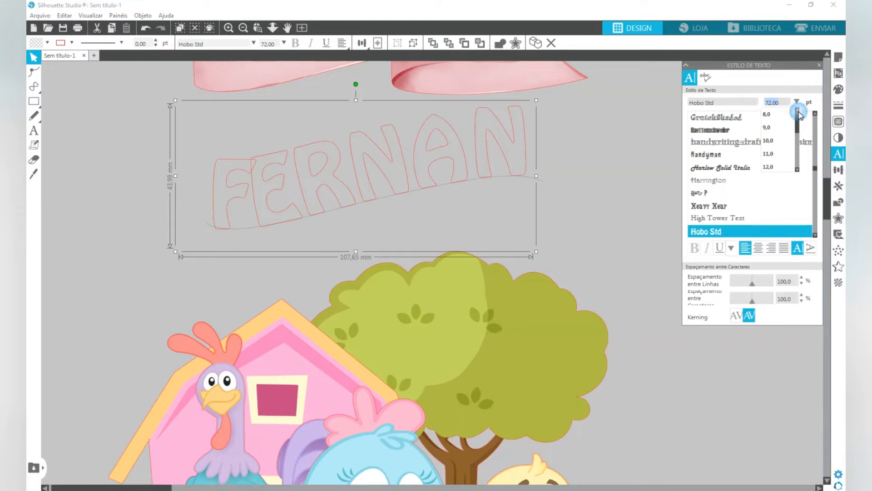
{"action": "key", "text": "Return"}
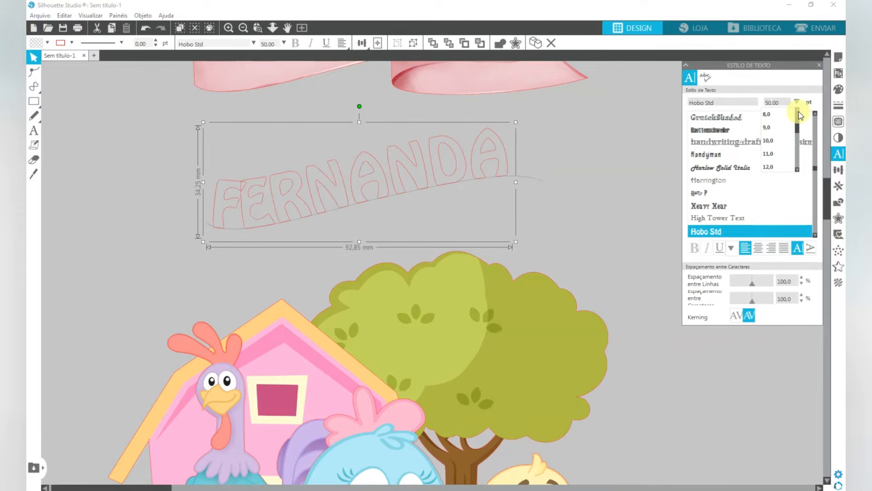
{"action": "left_click", "coordinate": [179, 243]}
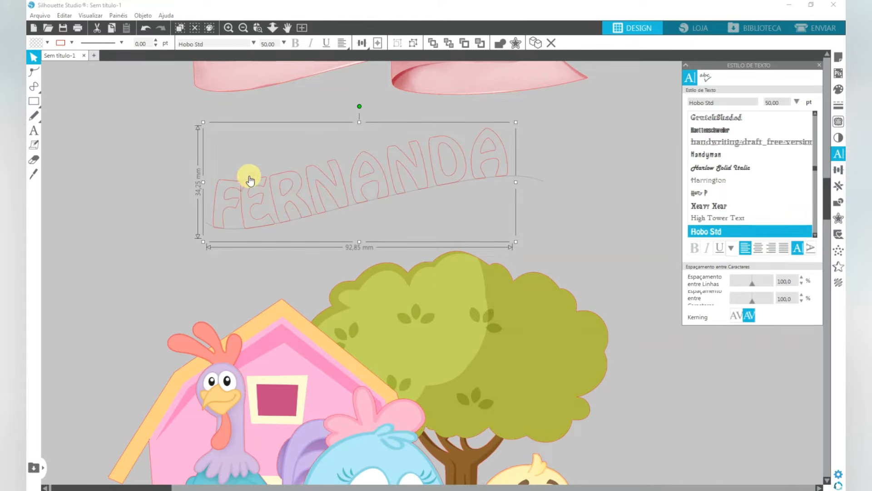
- Slide the name text right along the curve so it sits evenly between the curve's two ends
{"action": "double_click", "coordinate": [278, 191]}
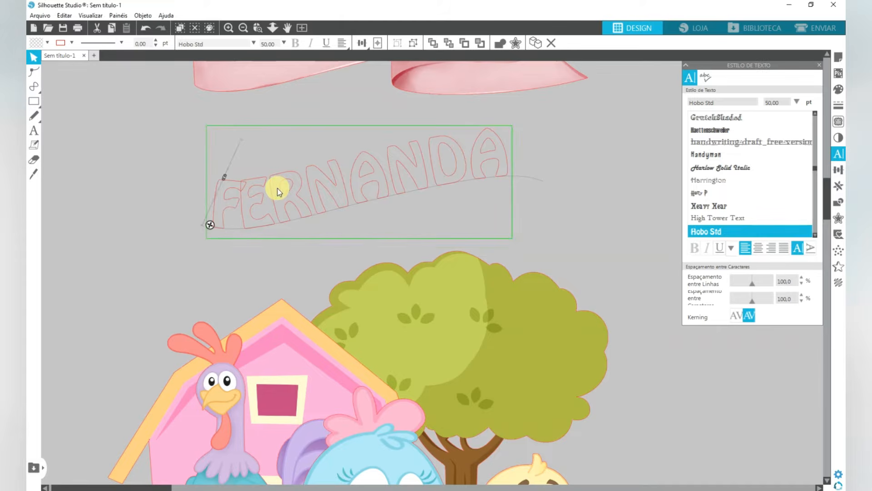
{"action": "left_click_drag", "start_coordinate": [210, 224], "coordinate": [233, 228]}
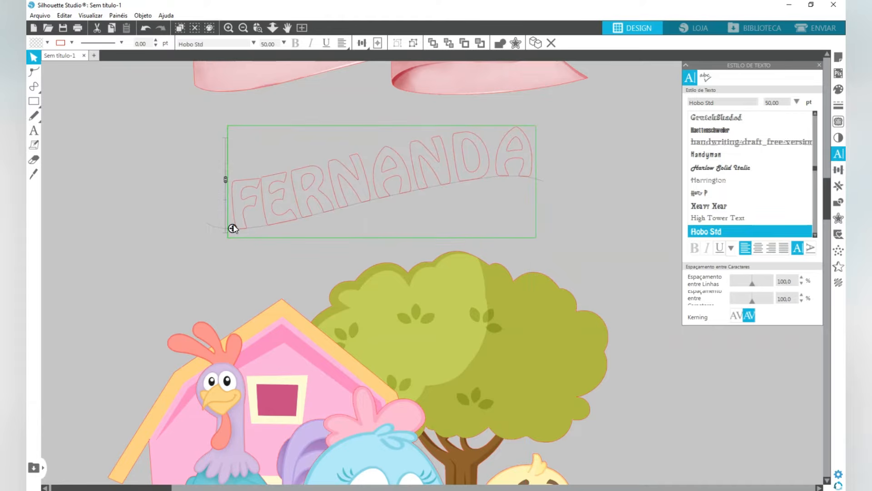
{"action": "left_click", "coordinate": [563, 164]}
- Set the name text's fill and line colours to white
{"action": "left_click", "coordinate": [379, 283]}
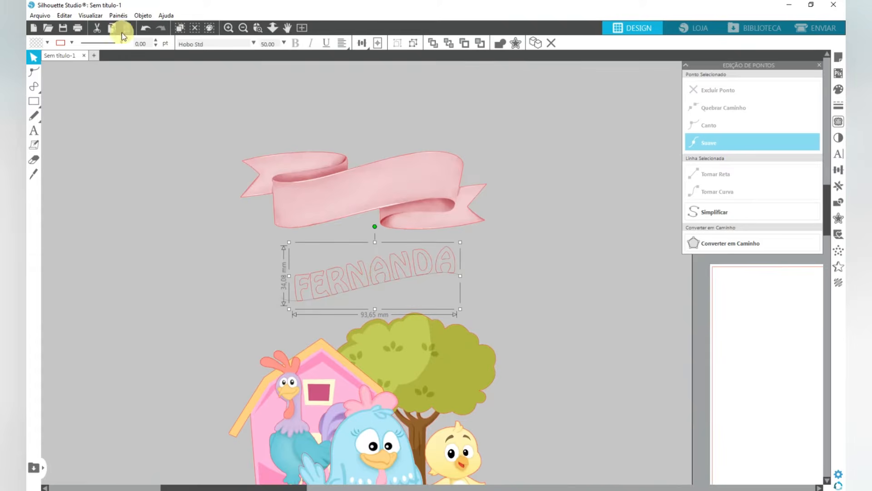
{"action": "left_click", "coordinate": [47, 43]}
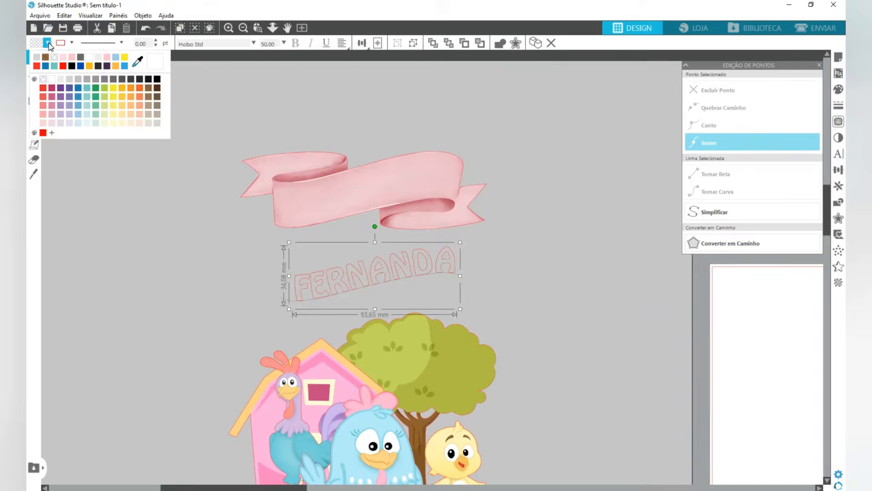
{"action": "left_click", "coordinate": [89, 57]}
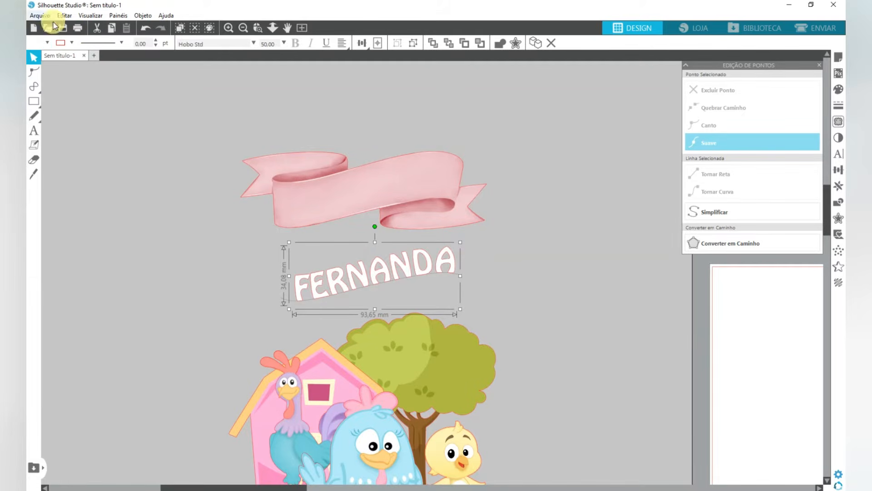
{"action": "left_click", "coordinate": [71, 42]}
{"action": "left_click", "coordinate": [89, 58]}
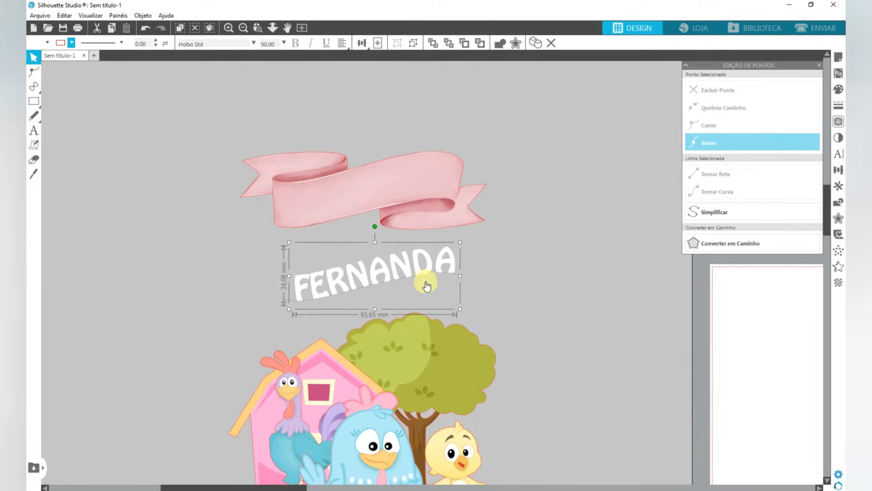
- Place the white name on the ribbon banner's central band and convert the text to a path
{"action": "left_click_drag", "start_coordinate": [416, 275], "coordinate": [405, 184]}
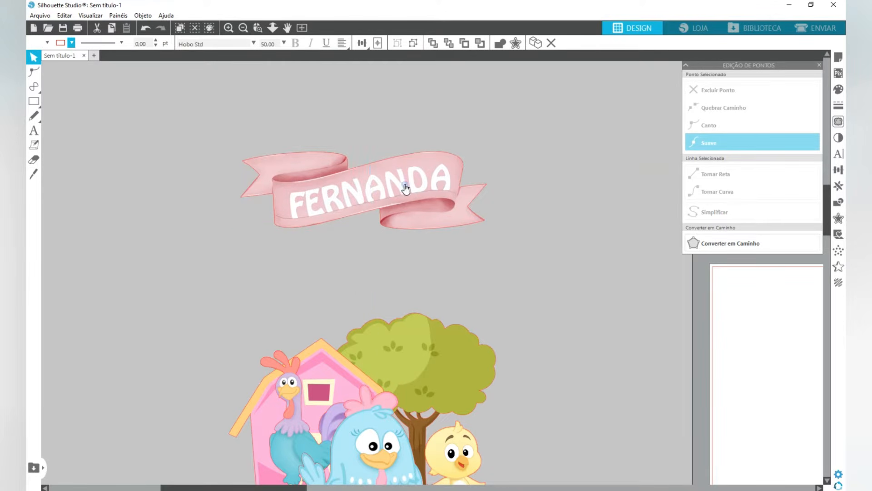
{"action": "left_click", "coordinate": [359, 197]}
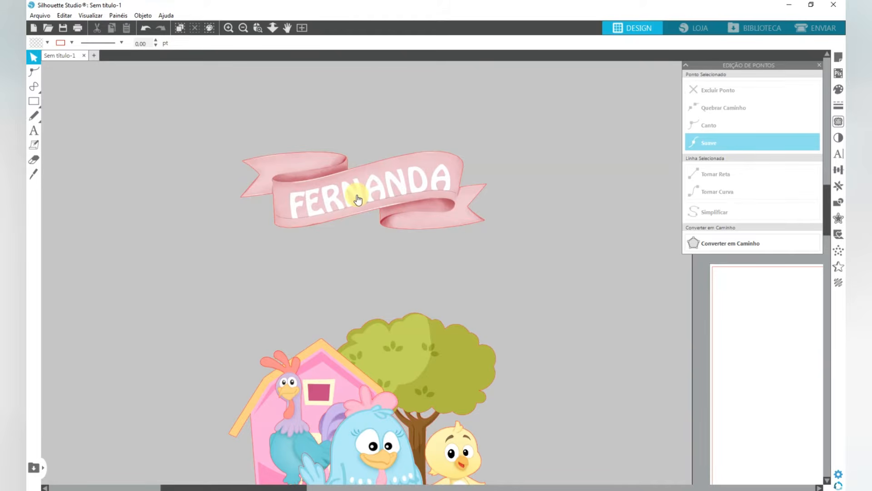
{"action": "right_click", "coordinate": [359, 199]}
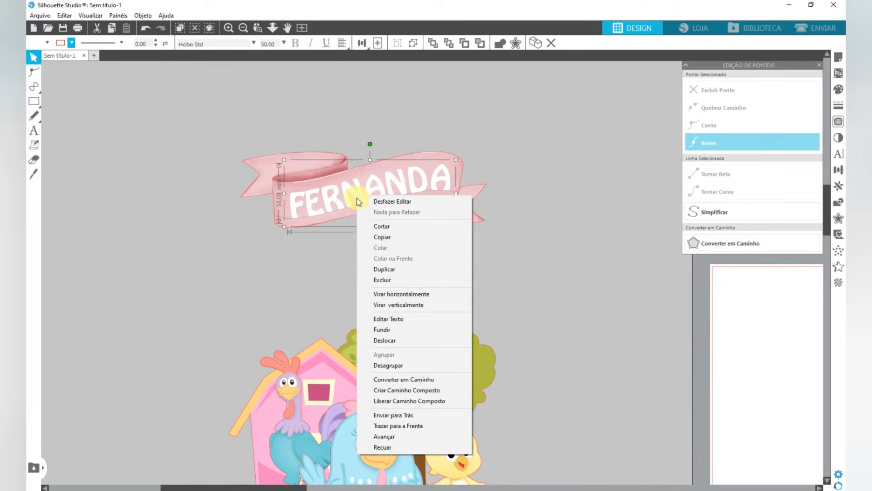
{"action": "left_click", "coordinate": [435, 379]}
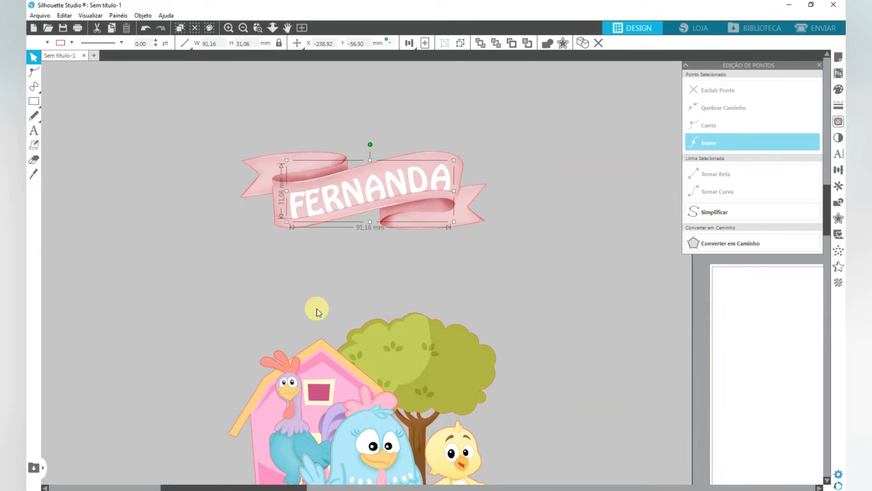
- Move the name below the ribbon banner and remove the guide curve from the design
{"action": "left_click_drag", "start_coordinate": [311, 203], "coordinate": [314, 292]}
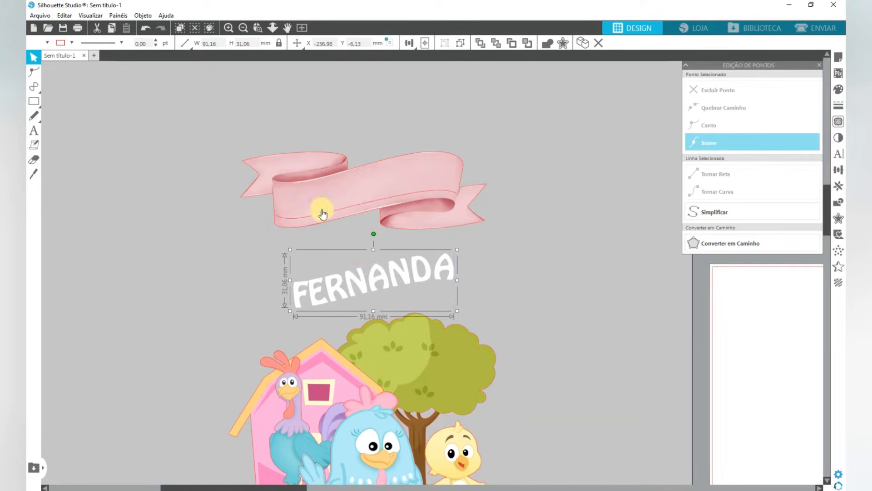
{"action": "left_click", "coordinate": [313, 225]}
{"action": "left_click_drag", "start_coordinate": [313, 226], "coordinate": [177, 278]}
{"action": "left_click", "coordinate": [248, 283]}
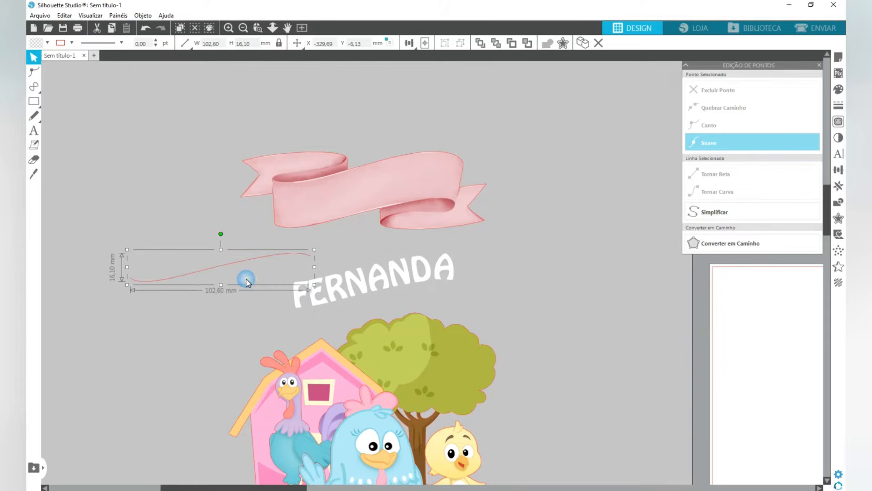
- Duplicate the white name beside the original and fill the original copy with dark grey
{"action": "left_click_drag", "start_coordinate": [390, 278], "coordinate": [341, 249]}
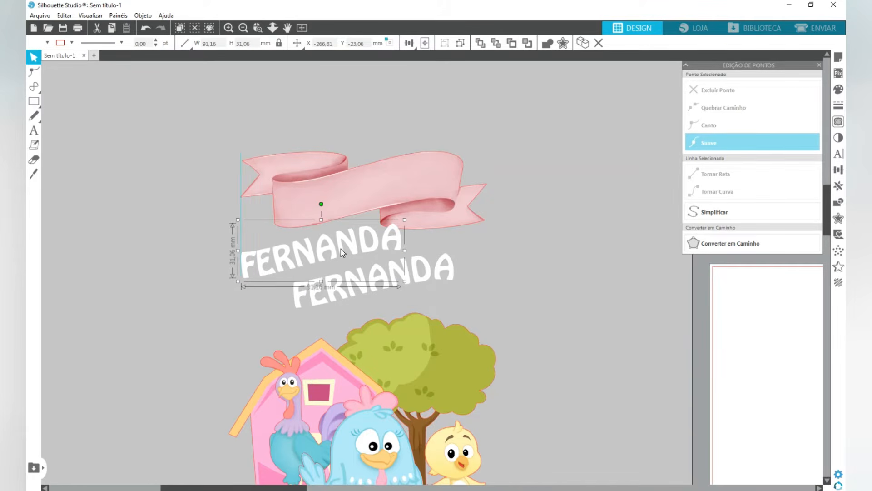
{"action": "left_click", "coordinate": [439, 279]}
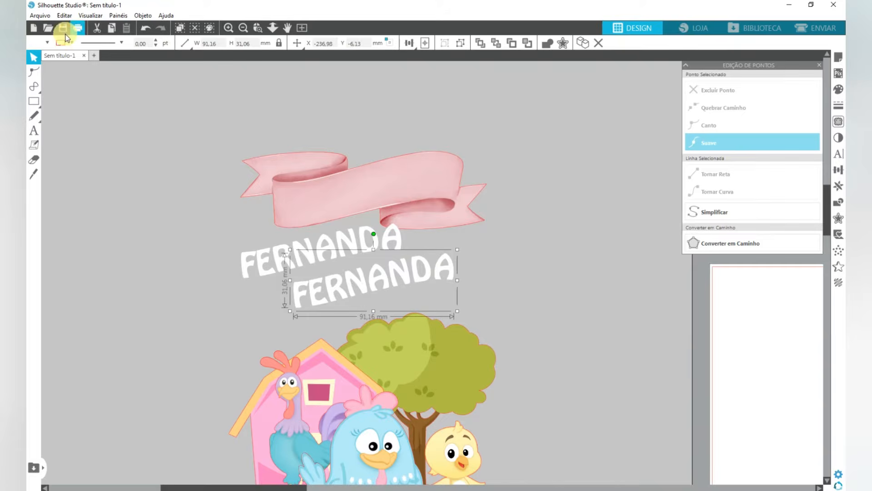
{"action": "left_click", "coordinate": [47, 44]}
{"action": "left_click", "coordinate": [90, 58]}
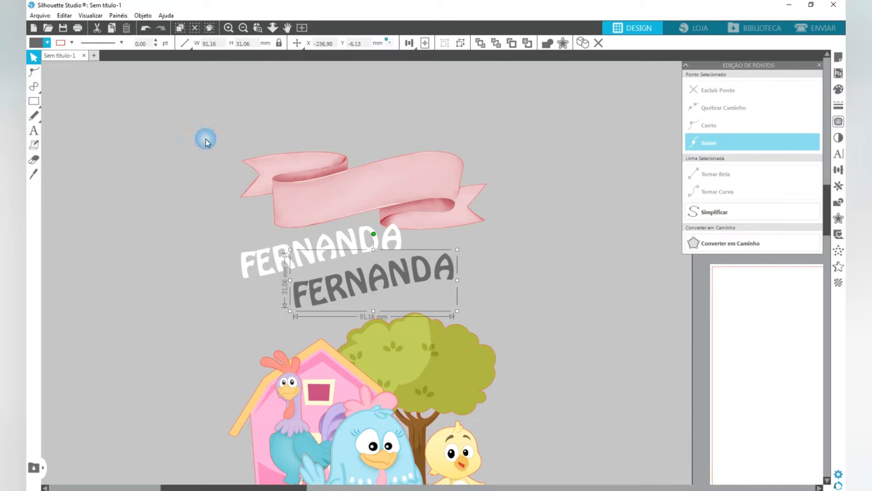
- Lay the white name over the grey copy with a slight offset as a drop shadow, and group the two
{"action": "left_click_drag", "start_coordinate": [355, 247], "coordinate": [404, 275]}
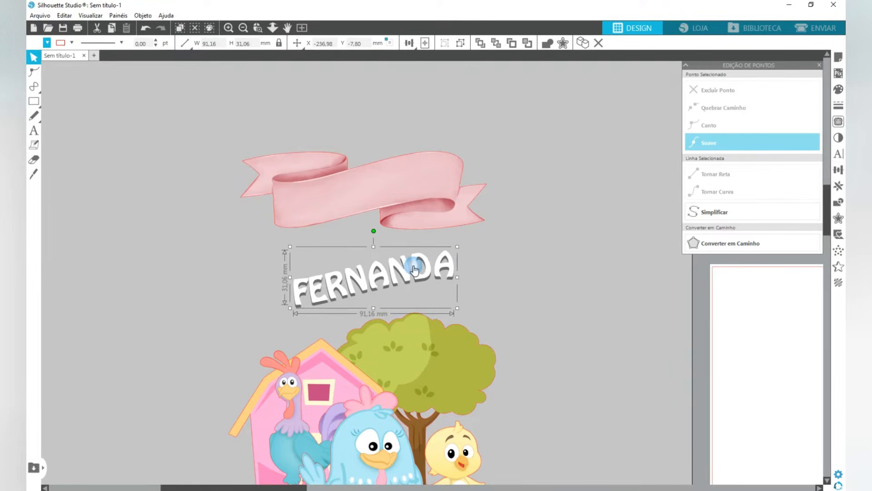
{"action": "left_click", "coordinate": [440, 260], "text": "shift"}
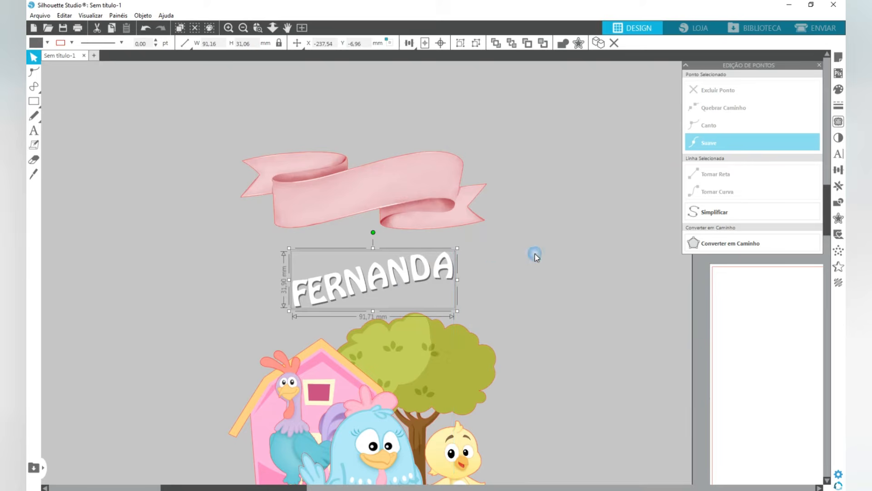
{"action": "left_click", "coordinate": [460, 43]}
- Place the shadowed name on the ribbon banner's central band and group it with the ribbon
{"action": "left_click_drag", "start_coordinate": [356, 270], "coordinate": [370, 201]}
{"action": "left_click", "coordinate": [506, 138]}
{"action": "left_click", "coordinate": [399, 201]}
{"action": "left_click_drag", "start_coordinate": [509, 140], "coordinate": [386, 204]}
{"action": "left_click", "coordinate": [640, 220]}
{"action": "left_click", "coordinate": [460, 43]}
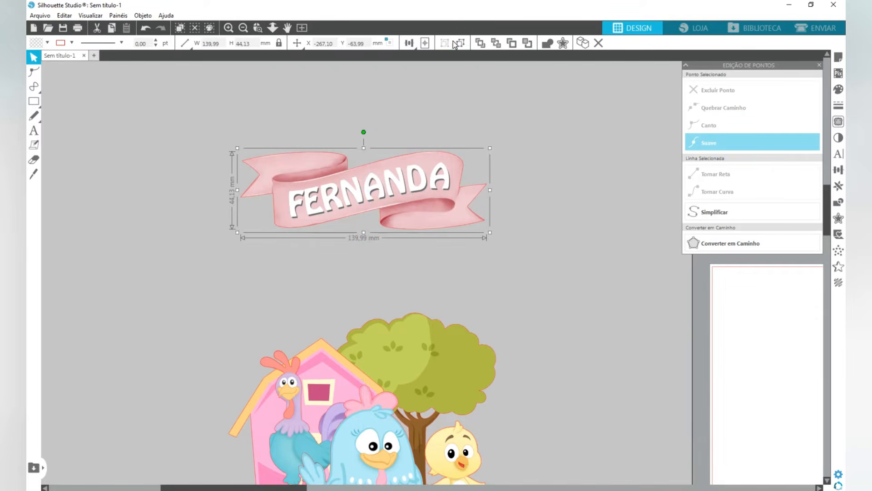
- Lower the named ribbon banner so it sits centred just above the barn and tree on the cake
{"action": "scroll", "coordinate": [398, 232], "scroll_direction": "down", "scroll_amount": 4}
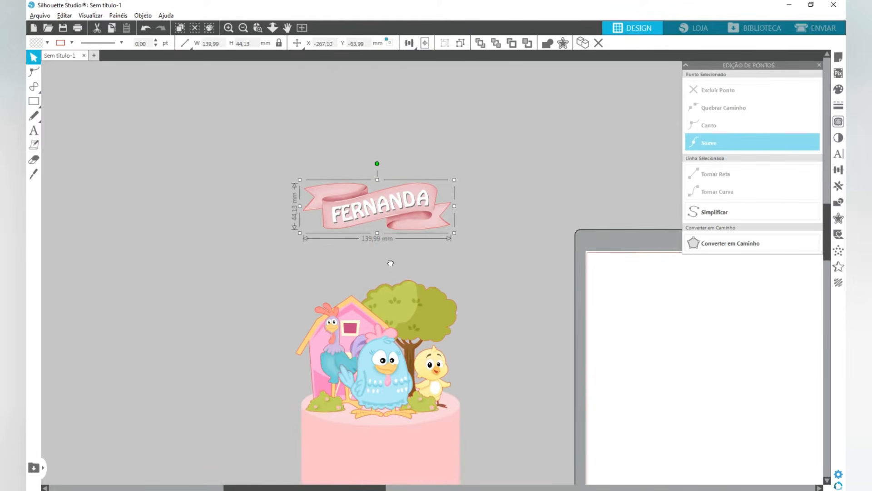
{"action": "left_click_drag", "start_coordinate": [389, 262], "coordinate": [384, 172]}
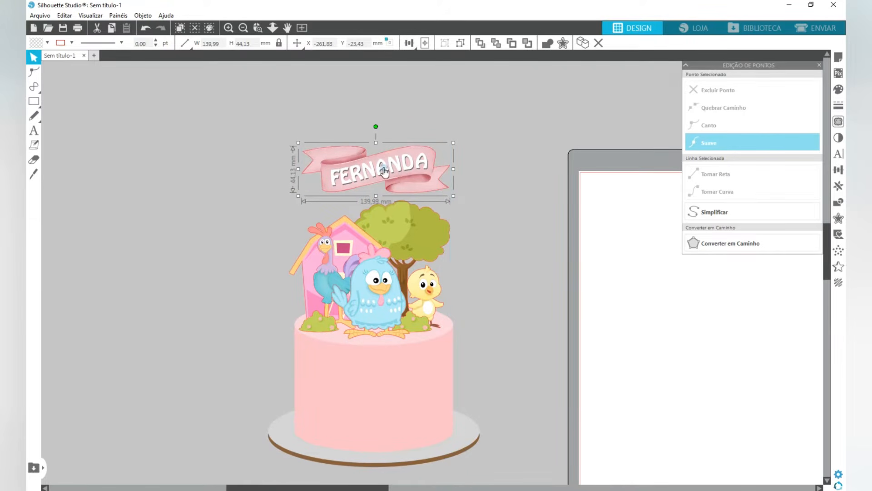
{"action": "left_click", "coordinate": [506, 326]}
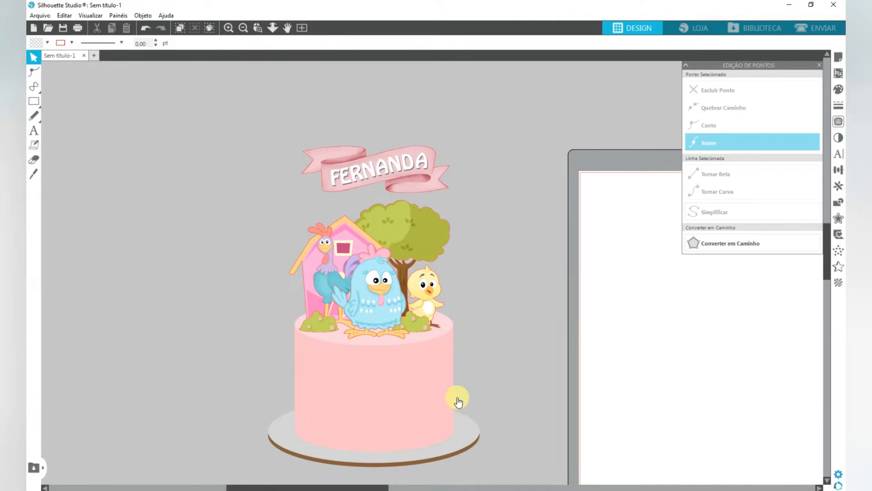
- Set the page's media size to A4
{"action": "left_click_drag", "start_coordinate": [481, 407], "coordinate": [390, 356]}
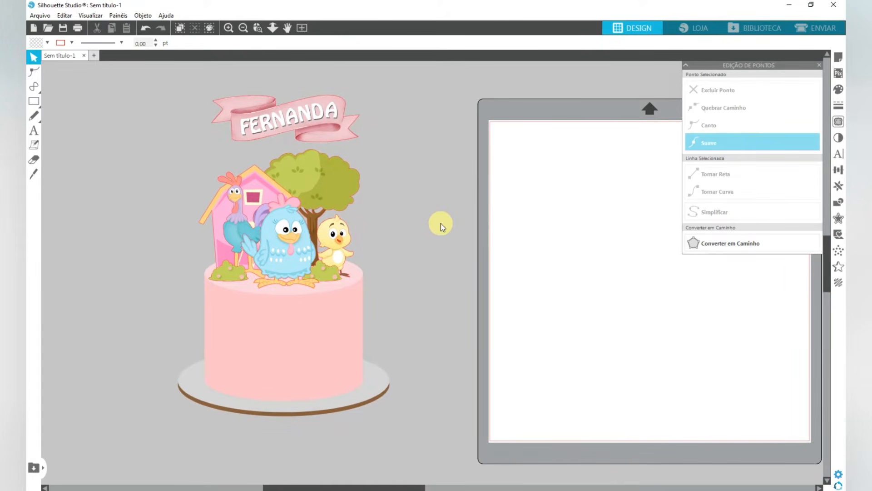
{"action": "left_click_drag", "start_coordinate": [654, 237], "coordinate": [495, 242]}
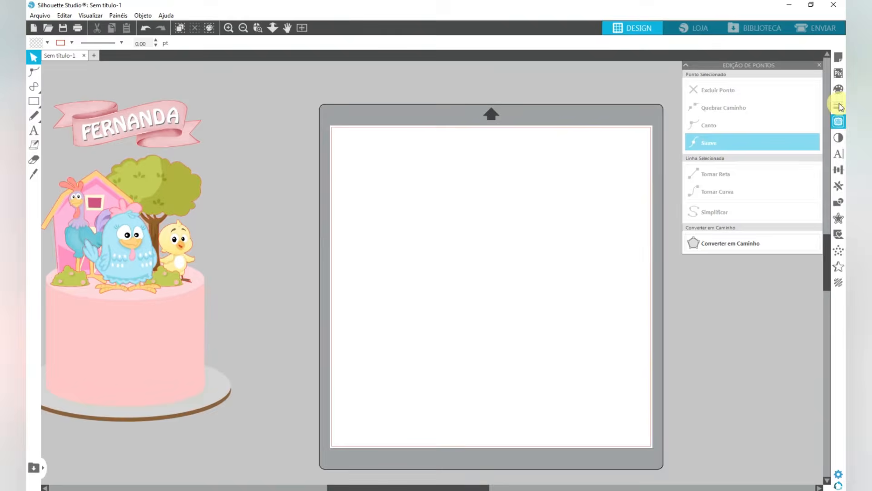
{"action": "left_click", "coordinate": [842, 56]}
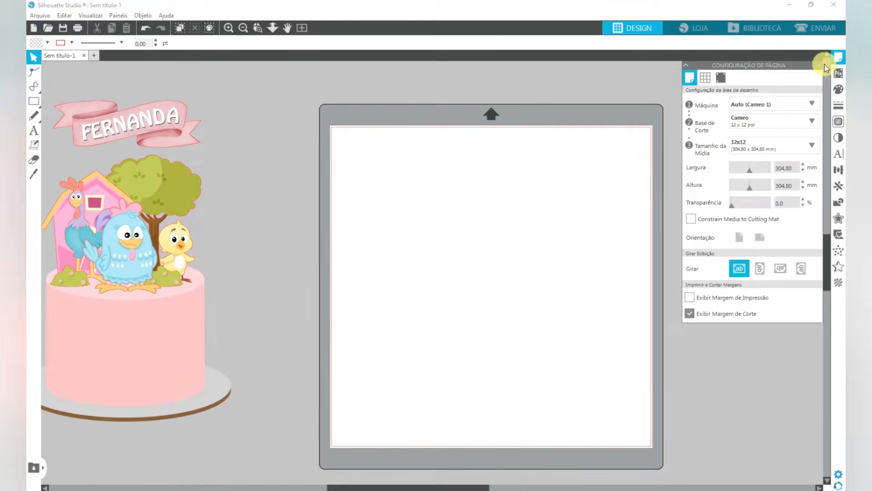
{"action": "left_click", "coordinate": [758, 149]}
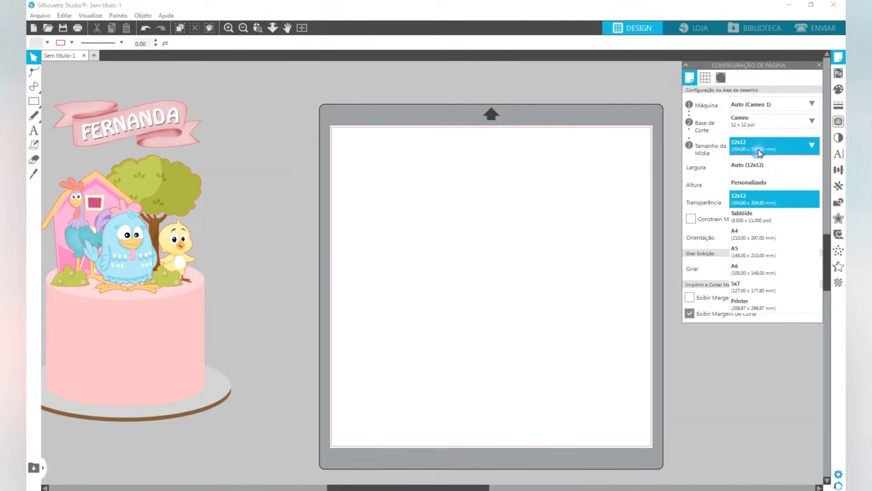
{"action": "left_click", "coordinate": [751, 238]}
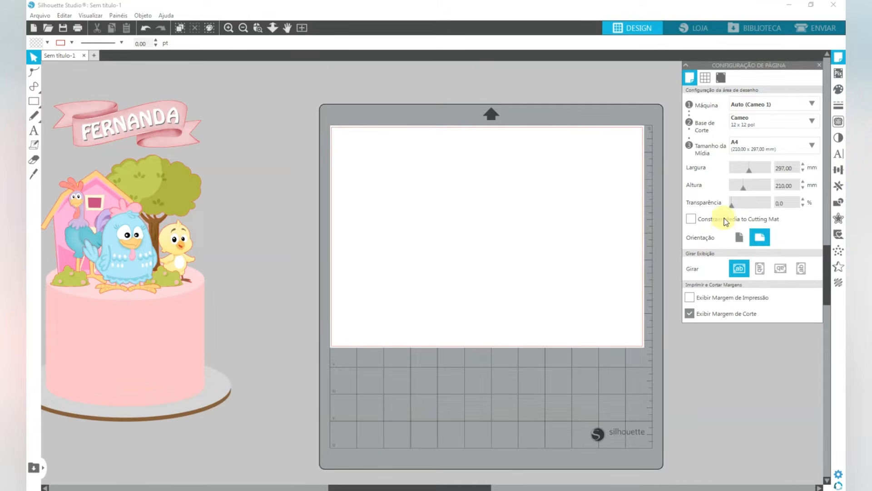
- Turn on registration marks for the page and set their inset to 10 mm
{"action": "left_click", "coordinate": [719, 79]}
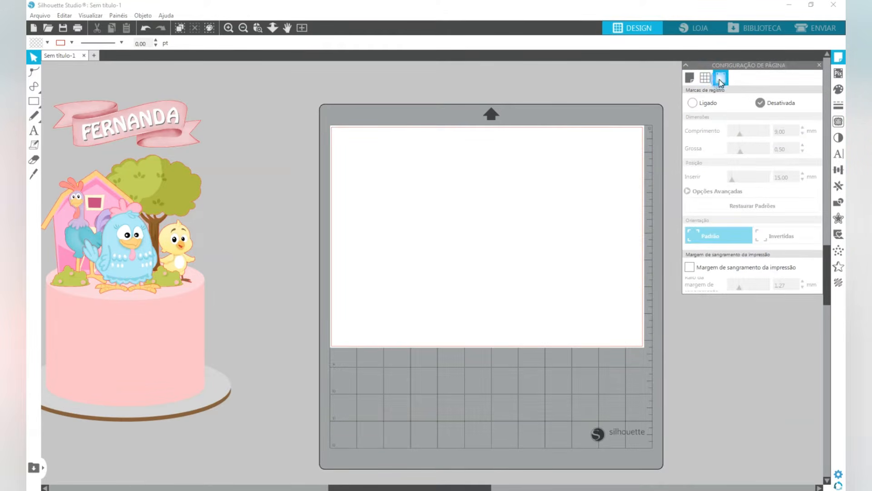
{"action": "left_click", "coordinate": [692, 103]}
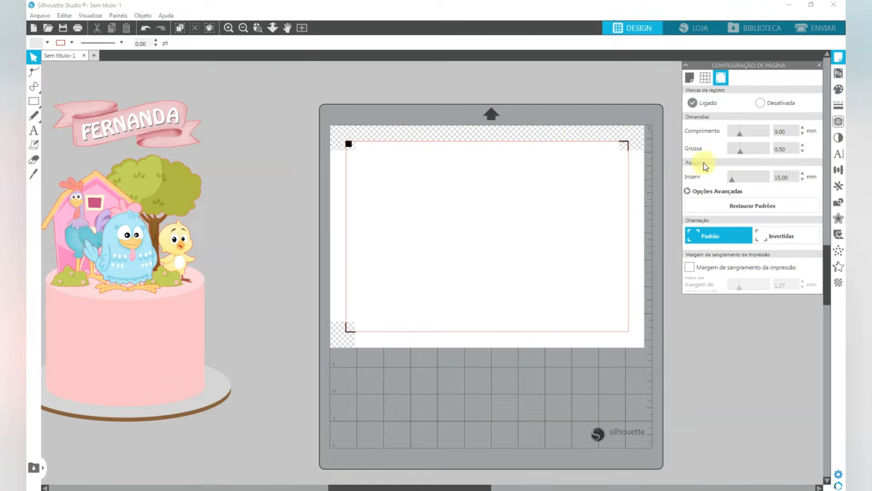
{"action": "left_click", "coordinate": [786, 181]}
{"action": "type", "text": "10"}
{"action": "key", "text": "Return"}
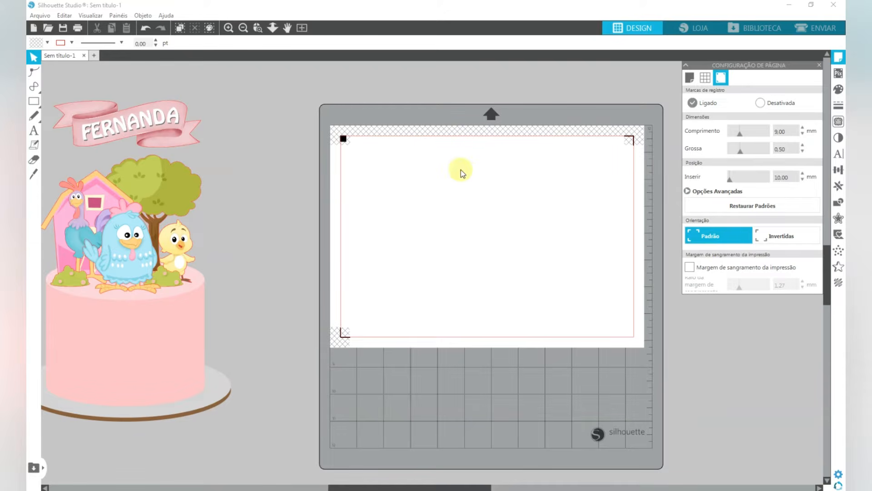
- Copy all topper pieces without the cake and its base onto the A4 sheet, leaving the original mockup in place
{"action": "left_click_drag", "start_coordinate": [146, 186], "coordinate": [203, 183]}
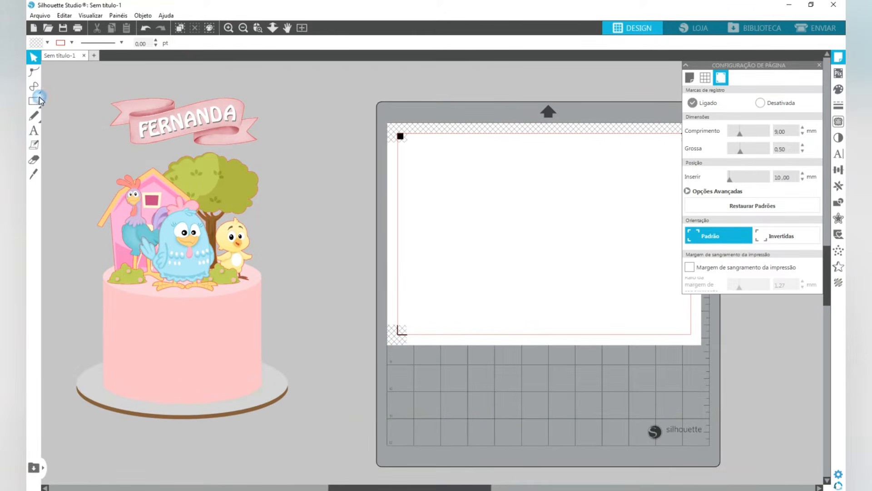
{"action": "left_click_drag", "start_coordinate": [255, 96], "coordinate": [129, 264]}
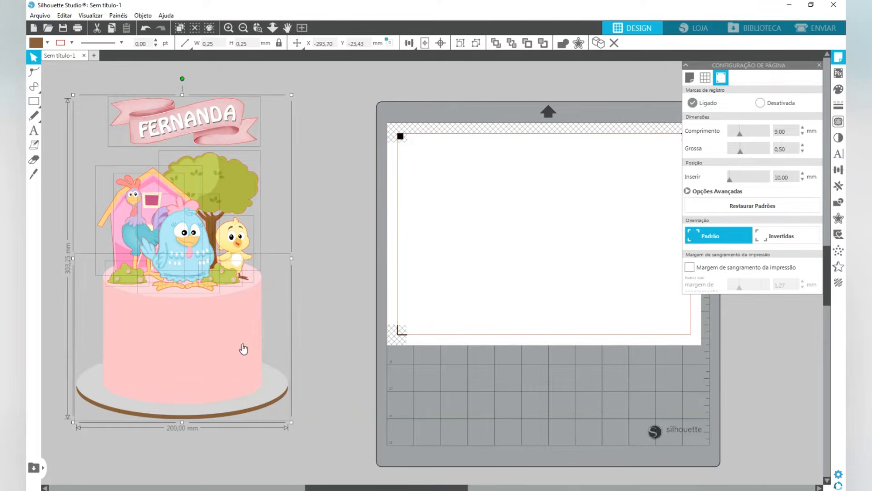
{"action": "left_click", "coordinate": [239, 366], "text": "shift"}
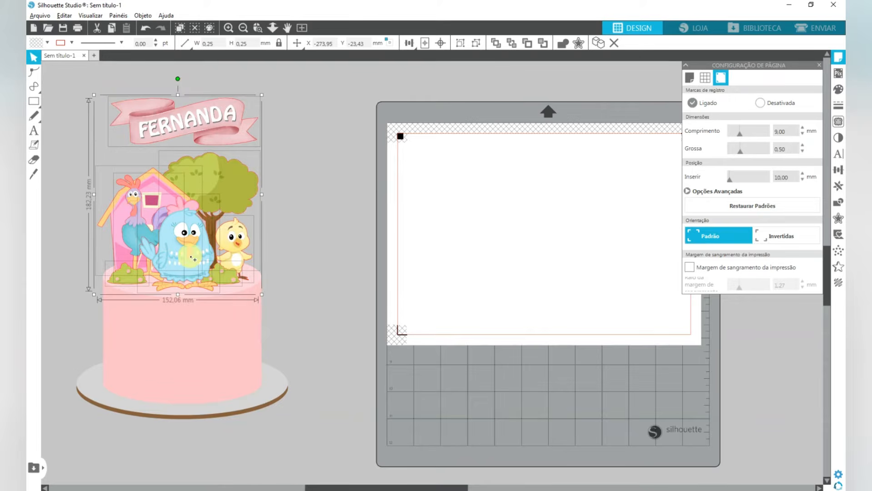
{"action": "left_click_drag", "start_coordinate": [191, 251], "coordinate": [401, 325]}
{"action": "left_click_drag", "start_coordinate": [388, 264], "coordinate": [367, 298]}
{"action": "left_click", "coordinate": [458, 267]}
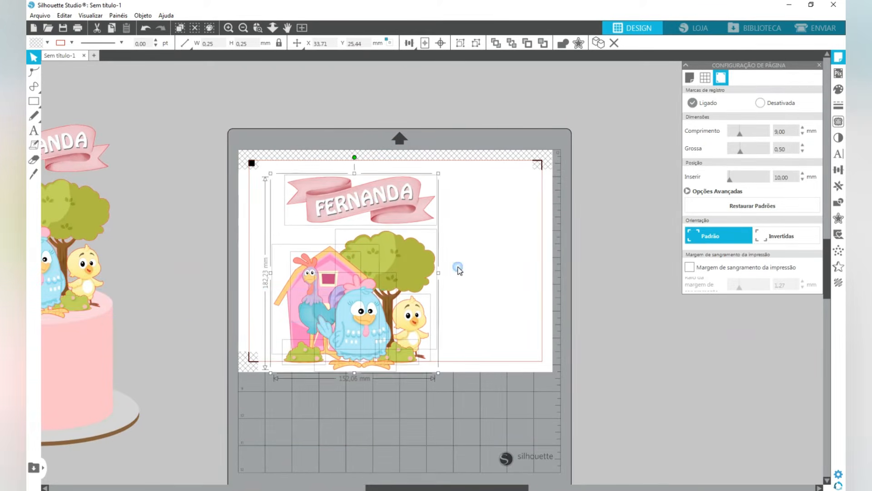
- Spread the ribbon banner to the sheet's upper left, the tree to the upper right and the barn to the lower left
{"action": "left_click_drag", "start_coordinate": [374, 196], "coordinate": [344, 182]}
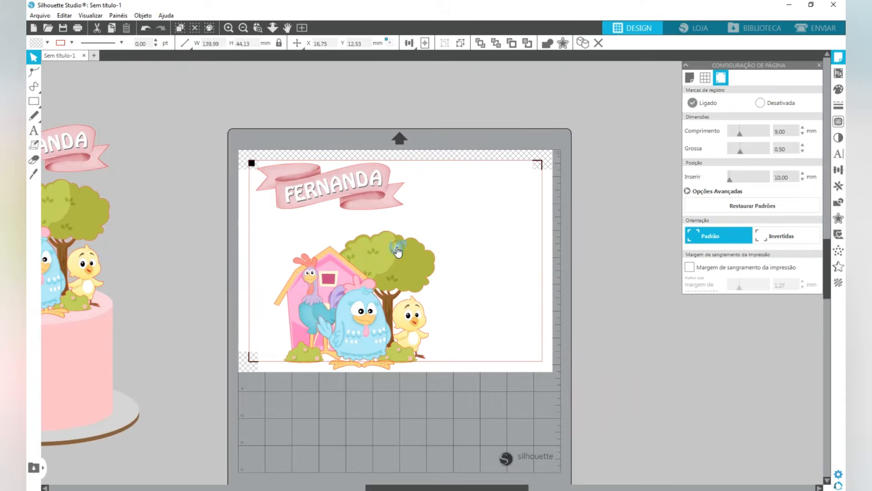
{"action": "left_click_drag", "start_coordinate": [398, 251], "coordinate": [486, 209]}
{"action": "left_click_drag", "start_coordinate": [332, 272], "coordinate": [312, 279]}
{"action": "left_click", "coordinate": [422, 333]}
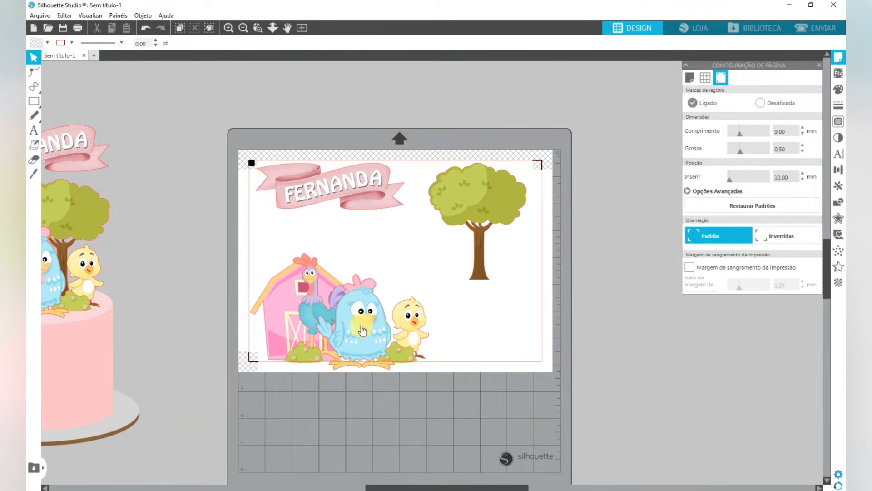
- Arrange the hen, chick, rooster and bushes around the barn and tree so no pieces overlap inside the cut border
{"action": "left_click_drag", "start_coordinate": [362, 331], "coordinate": [413, 261]}
{"action": "left_click_drag", "start_coordinate": [418, 339], "coordinate": [518, 328]}
{"action": "left_click_drag", "start_coordinate": [410, 267], "coordinate": [441, 318]}
{"action": "left_click_drag", "start_coordinate": [314, 330], "coordinate": [373, 284]}
{"action": "left_click_drag", "start_coordinate": [445, 311], "coordinate": [452, 315]}
{"action": "left_click_drag", "start_coordinate": [472, 201], "coordinate": [479, 201]}
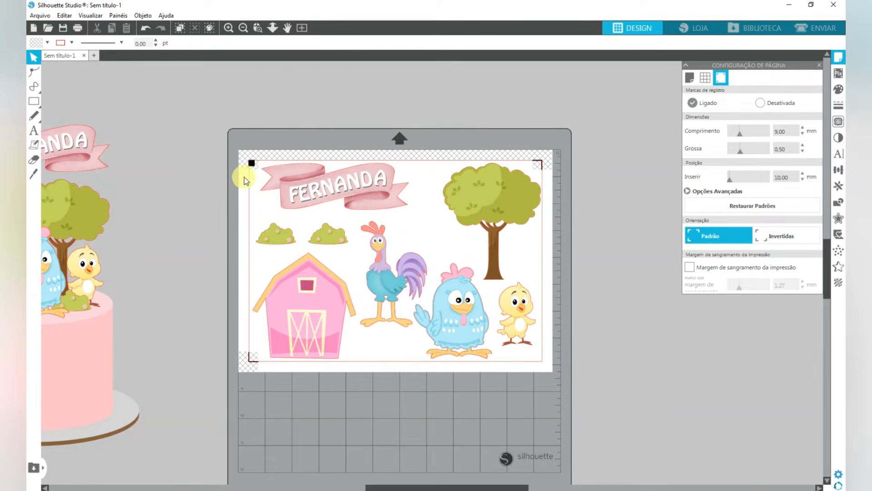
- Nudge the ribbon banner slightly left while keeping it clear of the hatched area around the square registration mark
{"action": "scroll", "coordinate": [236, 163], "scroll_direction": "up", "scroll_amount": 5}
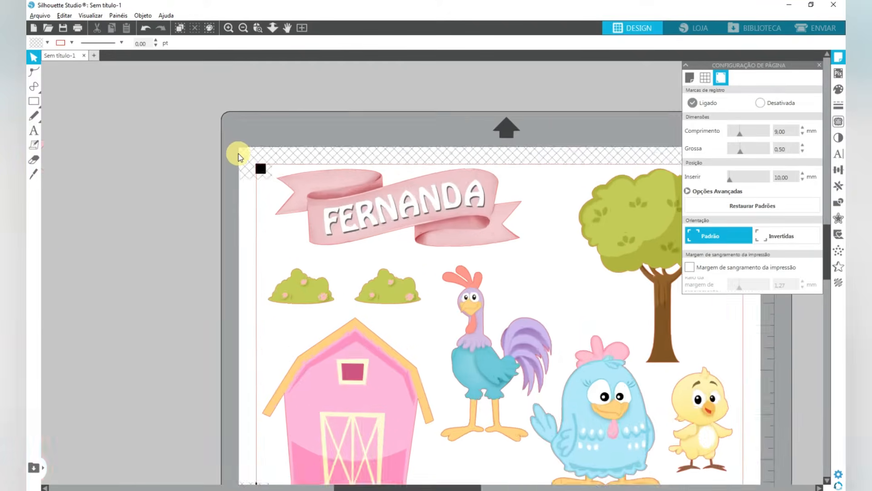
{"action": "key", "text": "alt"}
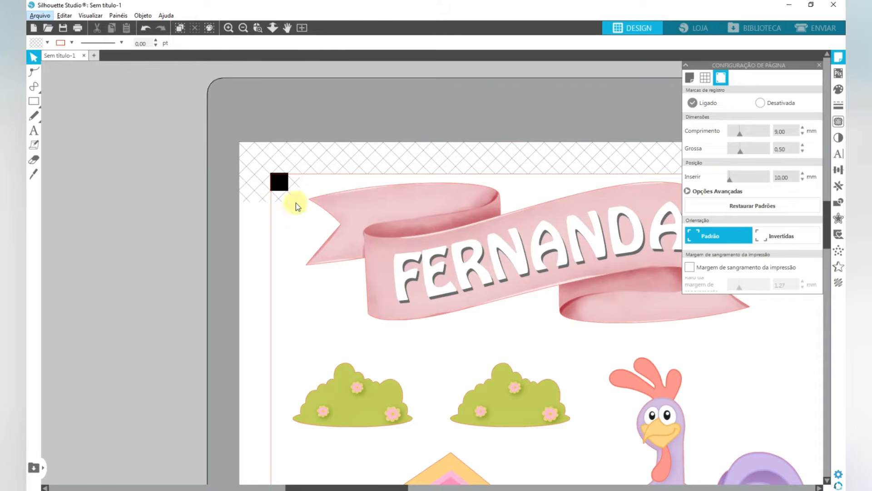
{"action": "mouse_move", "coordinate": [363, 213]}
{"action": "left_mouse_down"}
{"action": "mouse_move", "coordinate": [337, 196]}
{"action": "mouse_move", "coordinate": [327, 210]}
{"action": "mouse_move", "coordinate": [326, 191]}
{"action": "mouse_move", "coordinate": [321, 202]}
{"action": "mouse_move", "coordinate": [380, 212]}
{"action": "mouse_move", "coordinate": [358, 211]}
{"action": "left_mouse_up"}
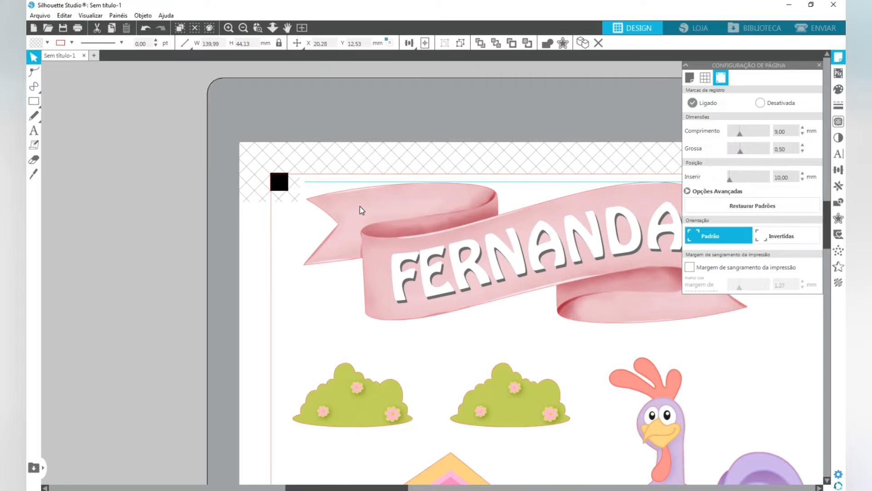
{"action": "left_click", "coordinate": [310, 214]}
- Examine the spacing between the pieces, the cut border and the registration marks across the sheet
{"action": "left_click_drag", "start_coordinate": [530, 274], "coordinate": [89, 252]}
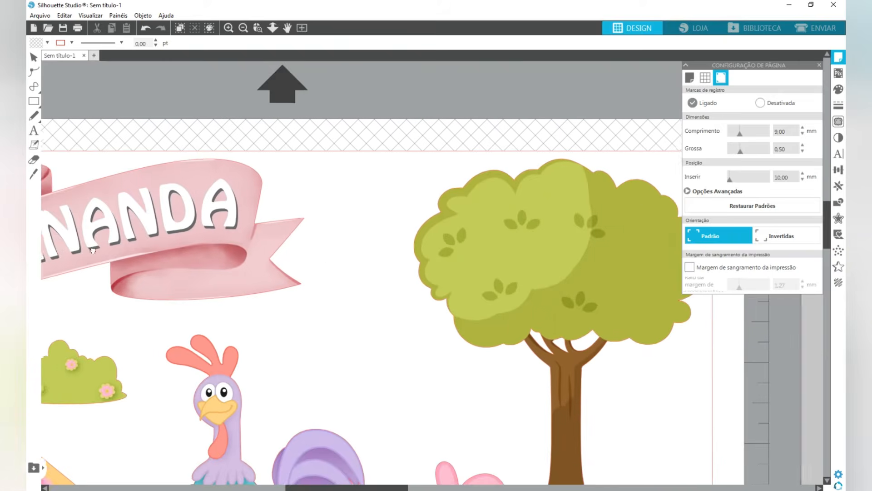
{"action": "left_click_drag", "start_coordinate": [432, 244], "coordinate": [314, 263]}
{"action": "left_click_drag", "start_coordinate": [260, 309], "coordinate": [512, 128]}
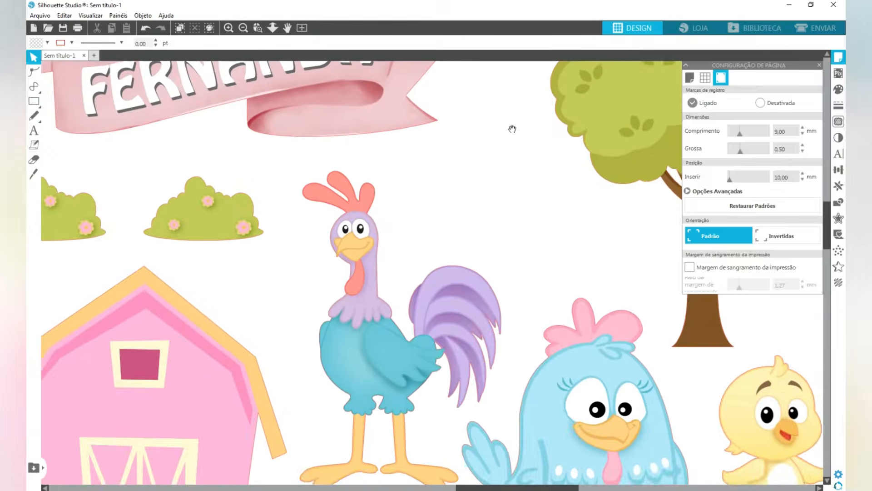
{"action": "left_click_drag", "start_coordinate": [235, 389], "coordinate": [419, 236]}
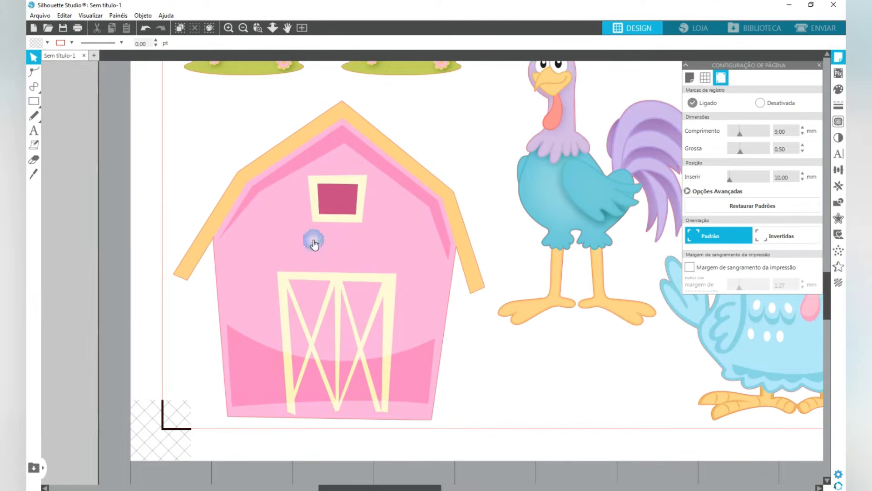
{"action": "scroll", "coordinate": [348, 239], "scroll_direction": "down", "scroll_amount": 3}
{"action": "scroll", "coordinate": [351, 240], "scroll_direction": "down", "scroll_amount": 2}
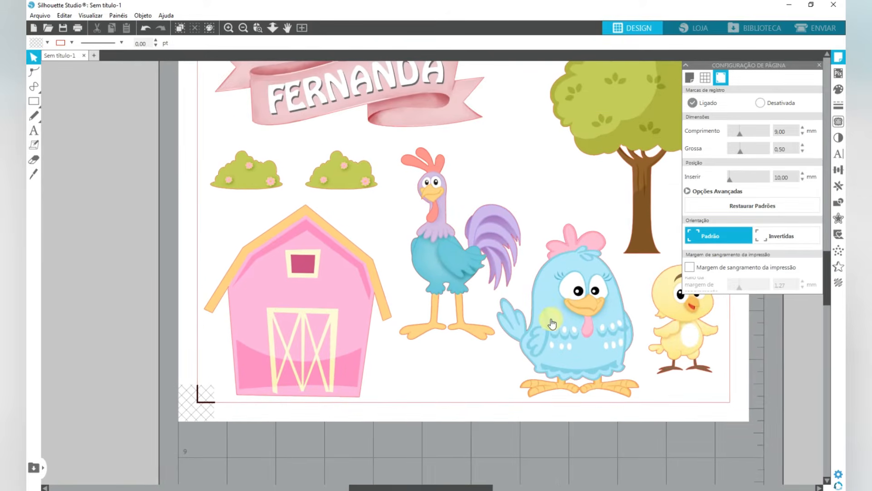
- Try the blue hen higher up beside the rooster, and return it to its place near the lower cut border
{"action": "left_click_drag", "start_coordinate": [552, 323], "coordinate": [525, 260]}
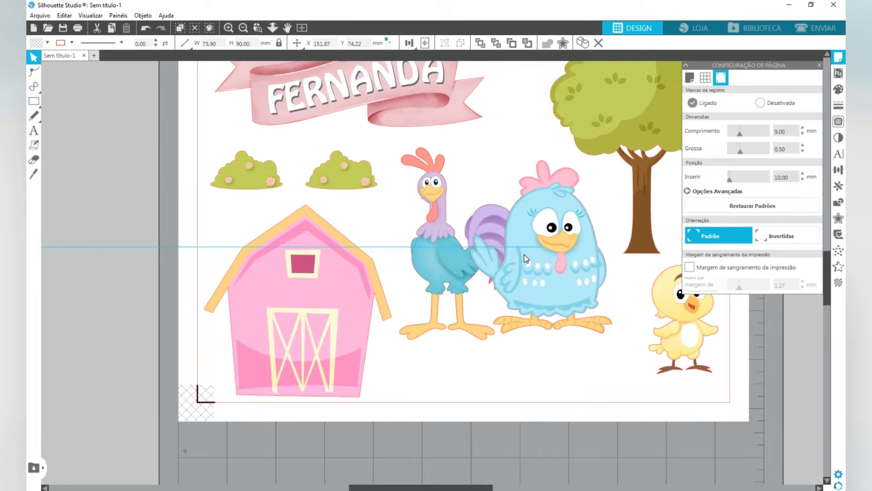
{"action": "left_click_drag", "start_coordinate": [547, 224], "coordinate": [575, 287]}
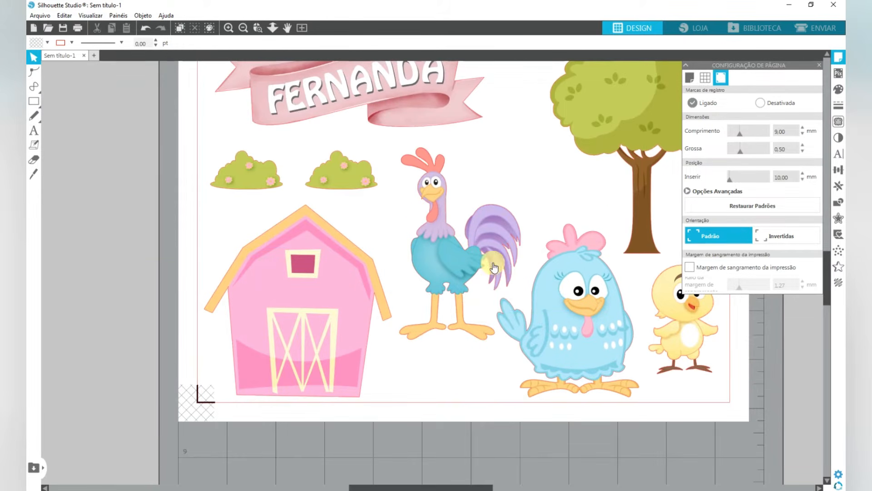
{"action": "left_click", "coordinate": [502, 353]}
- Turn on the print bleed margin for the sheet with a value of 0.80 mm
{"action": "key", "text": "space"}
{"action": "left_click_drag", "start_coordinate": [592, 330], "coordinate": [534, 331]}
{"action": "key", "text": "space"}
{"action": "left_click_drag", "start_coordinate": [366, 213], "coordinate": [380, 266]}
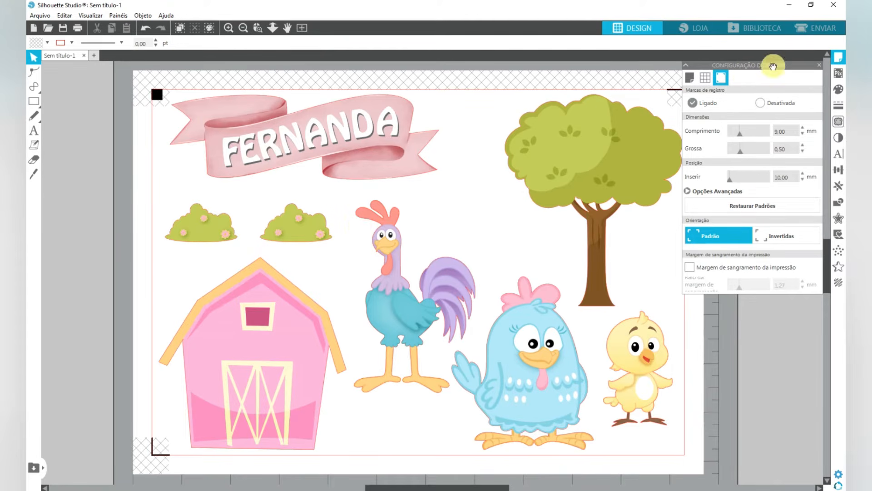
{"action": "left_click", "coordinate": [690, 269]}
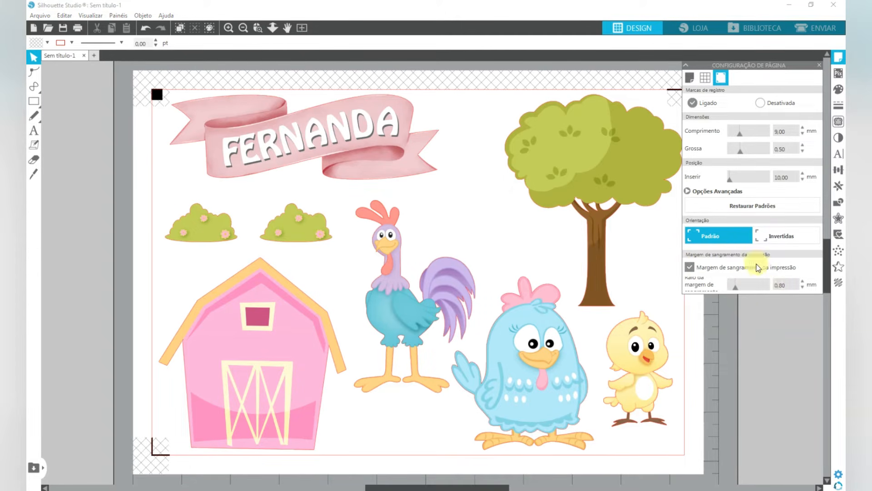
- Open the print preview of the sheet and set its paper orientation to landscape (Paisagem)
{"action": "left_click", "coordinate": [77, 30]}
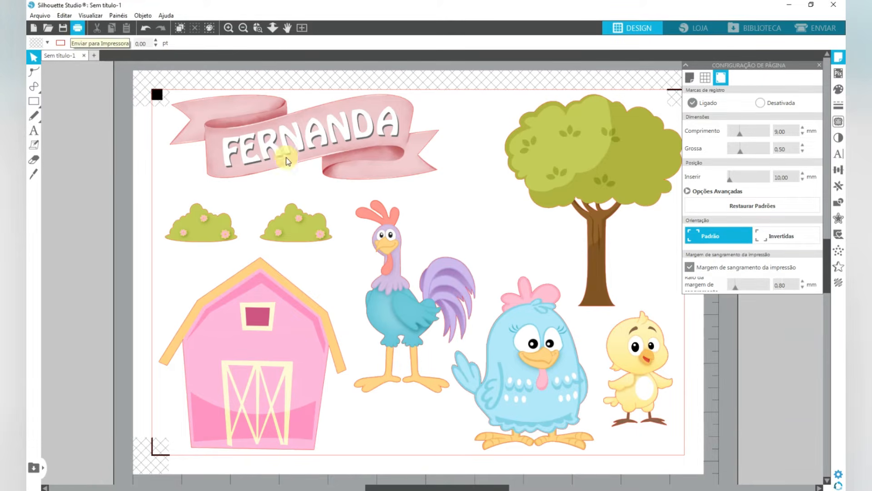
{"action": "left_click", "coordinate": [596, 426]}
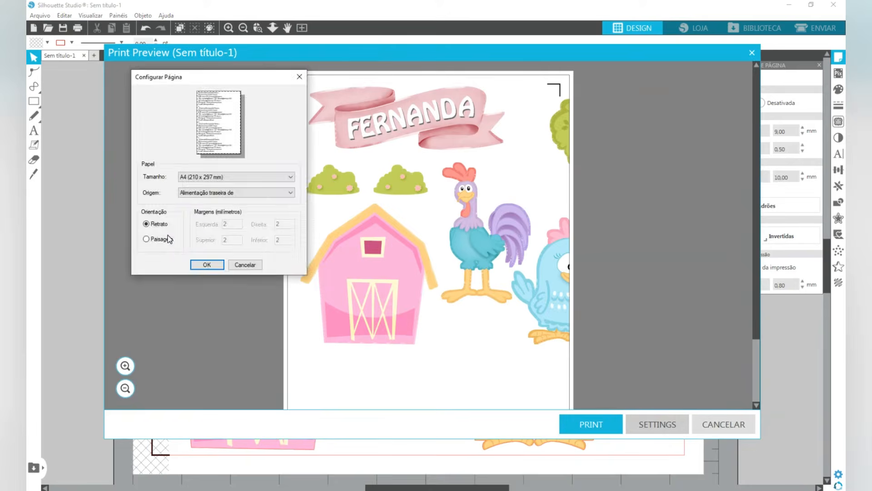
{"action": "left_click", "coordinate": [168, 235]}
{"action": "left_click", "coordinate": [204, 263]}
- Examine the bleed around the pieces up close in the print preview, and leave it without printing
{"action": "left_click", "coordinate": [125, 365]}
{"action": "left_click", "coordinate": [125, 365]}
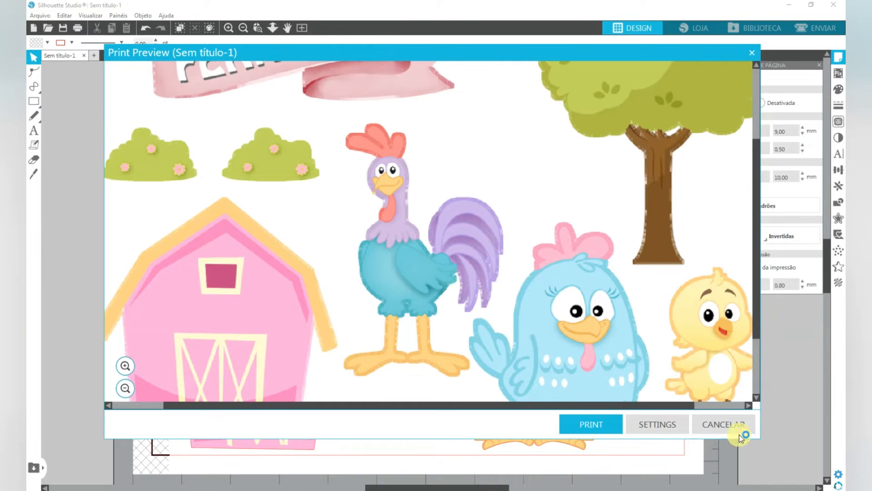
{"action": "left_click", "coordinate": [718, 424]}
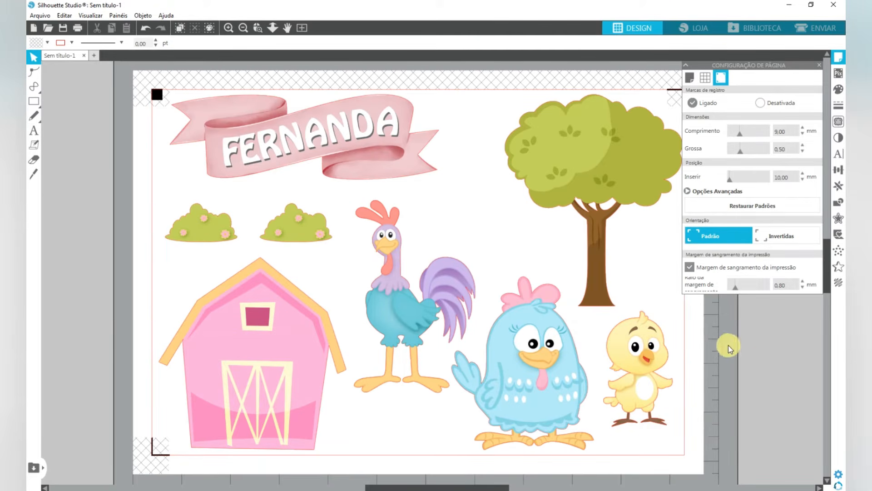
- Select all the pieces on the sheet and apply an outward offset of about 1 mm with rounded corners
{"action": "scroll", "coordinate": [228, 249], "scroll_direction": "down", "scroll_amount": 2}
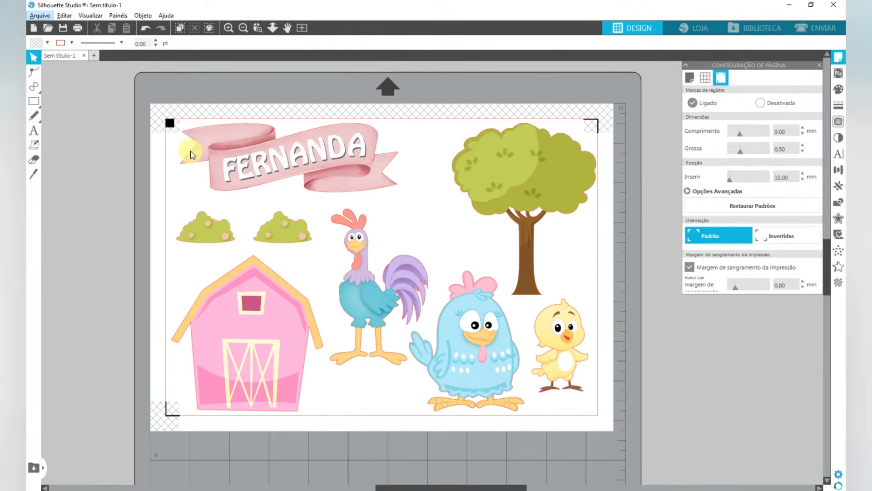
{"action": "left_click_drag", "start_coordinate": [129, 118], "coordinate": [622, 405]}
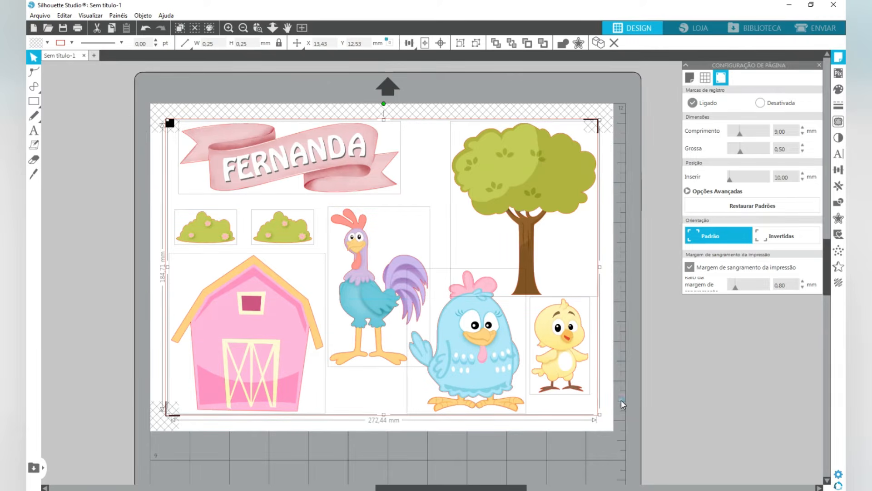
{"action": "left_click", "coordinate": [71, 42]}
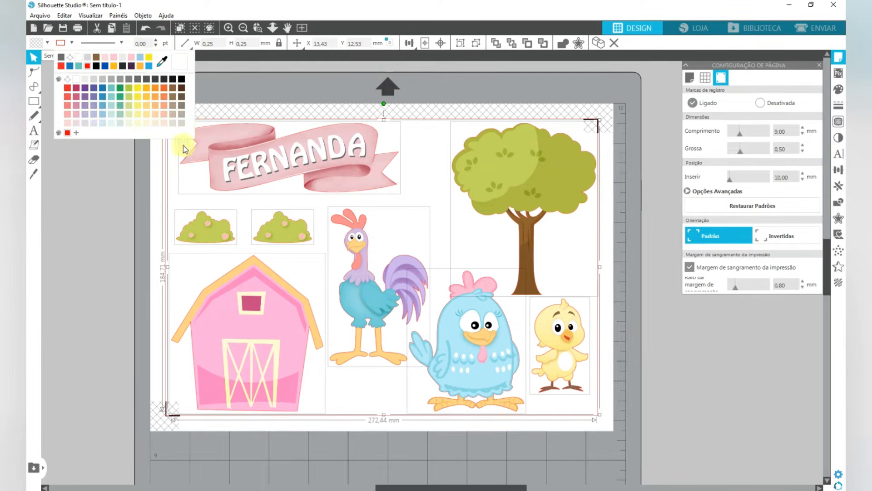
{"action": "left_click", "coordinate": [71, 43]}
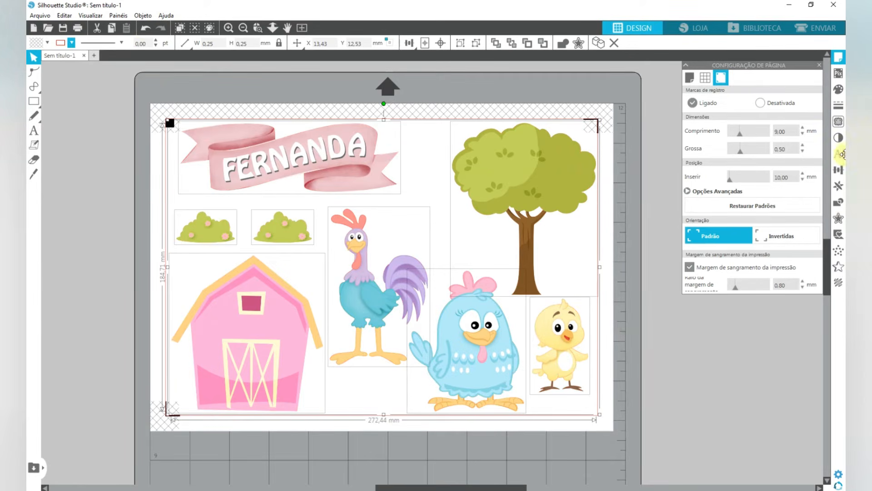
{"action": "left_click", "coordinate": [839, 218]}
{"action": "left_click", "coordinate": [723, 90]}
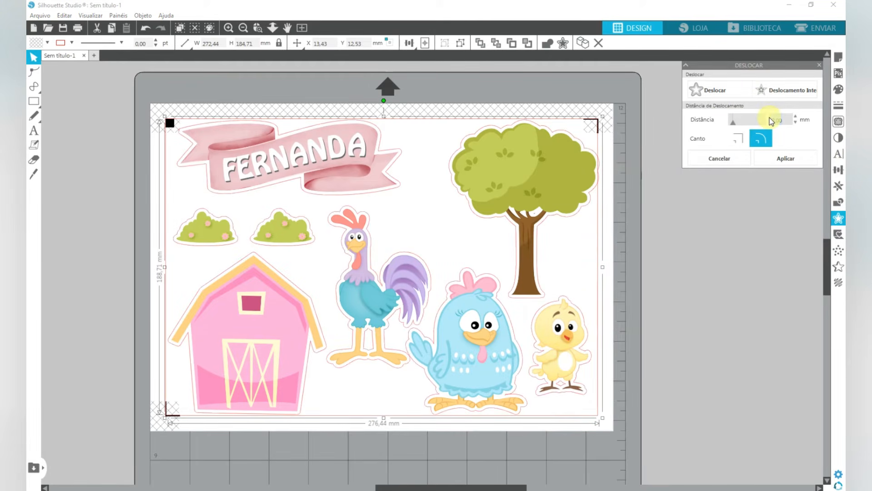
{"action": "left_click", "coordinate": [786, 159]}
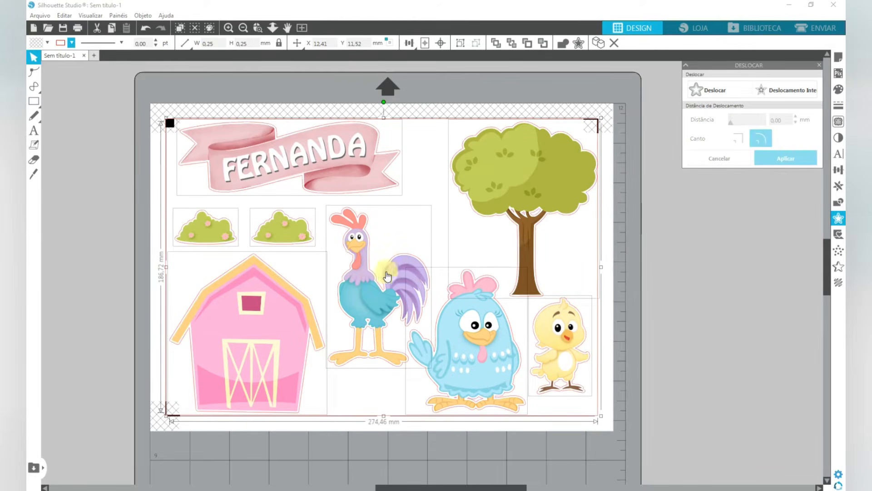
- Group the name banner with its offset cut outline
{"action": "left_click", "coordinate": [128, 160]}
{"action": "left_click_drag", "start_coordinate": [157, 130], "coordinate": [187, 100]}
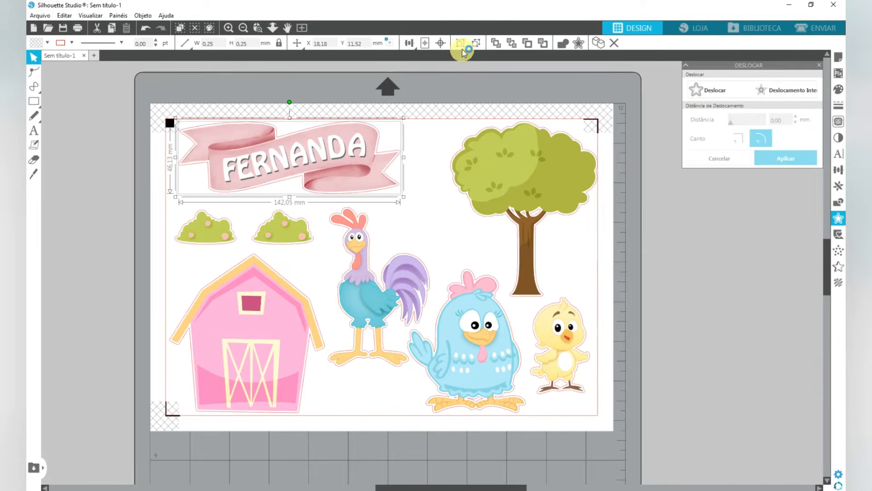
{"action": "left_click", "coordinate": [515, 304]}
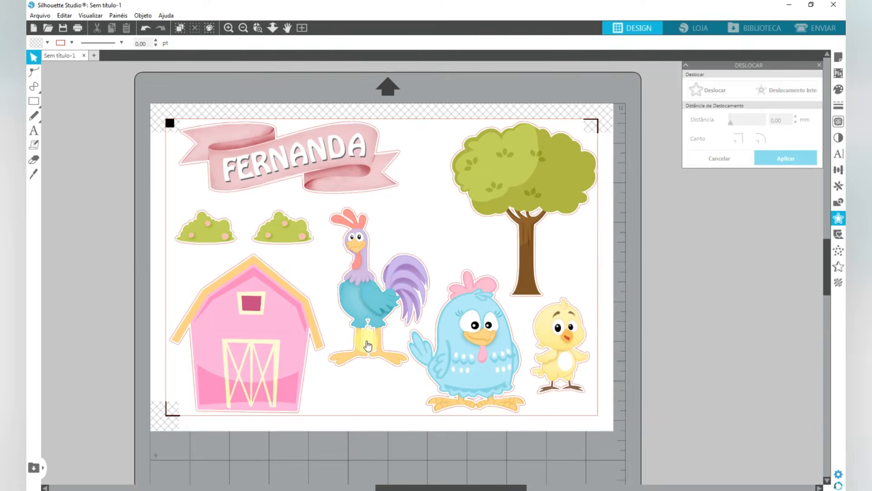
- Move the rooster with its offset outline off the sheet, and pull the artwork down away from the outline
{"action": "scroll", "coordinate": [368, 343], "scroll_direction": "up", "scroll_amount": 4}
{"action": "scroll", "coordinate": [368, 341], "scroll_direction": "up", "scroll_amount": 3}
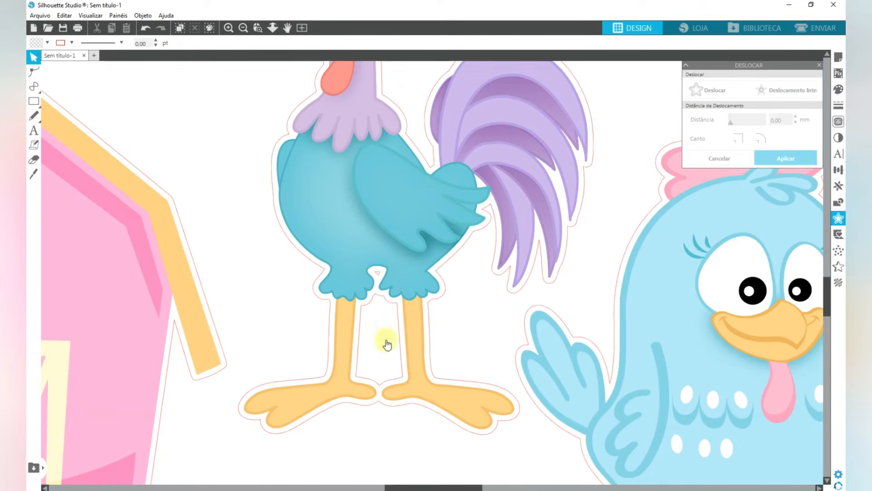
{"action": "left_click", "coordinate": [383, 303]}
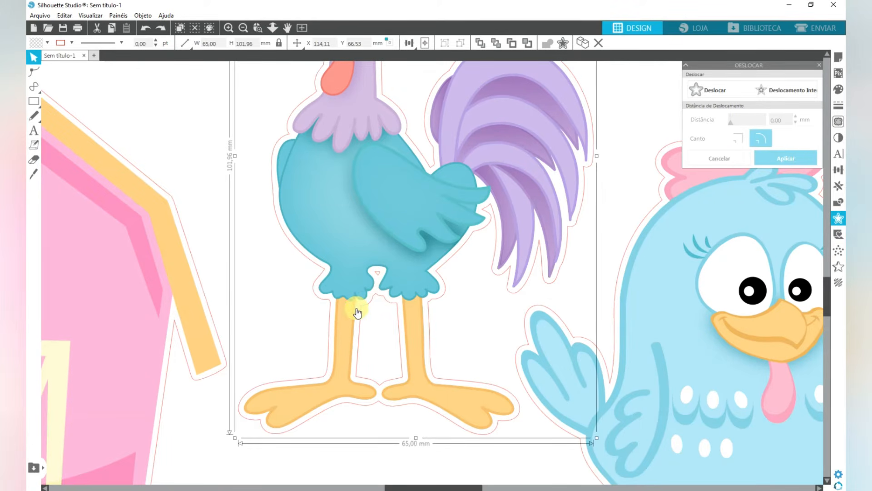
{"action": "scroll", "coordinate": [359, 309], "scroll_direction": "down", "scroll_amount": 5}
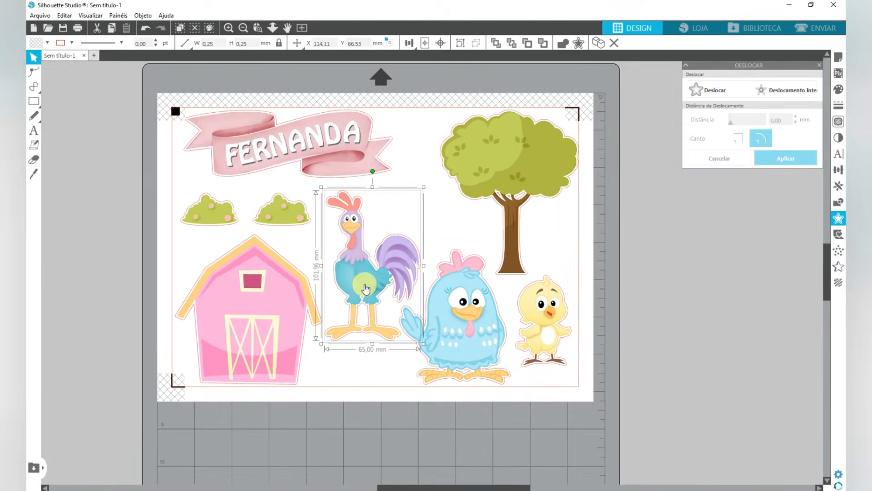
{"action": "left_click_drag", "start_coordinate": [368, 298], "coordinate": [709, 412]}
{"action": "left_click", "coordinate": [711, 379]}
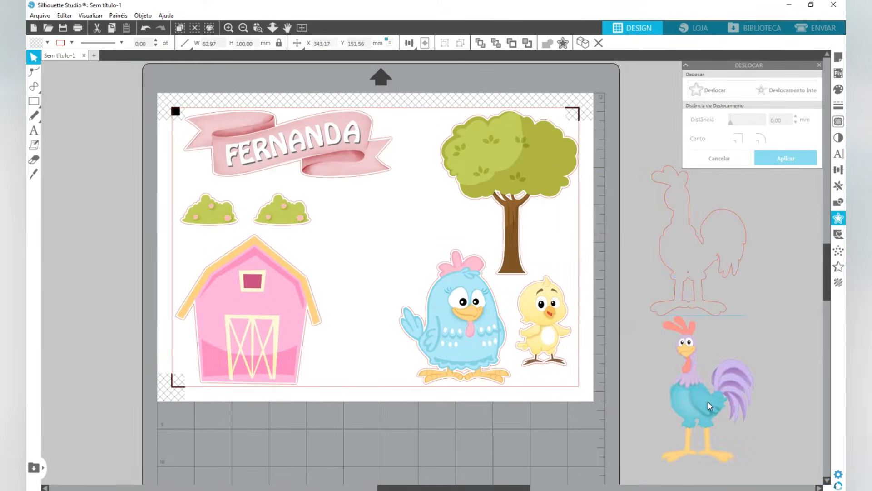
- Release the compound path of the rooster's outline and delete the tiny inner shape above the leg gap
{"action": "left_click", "coordinate": [705, 281]}
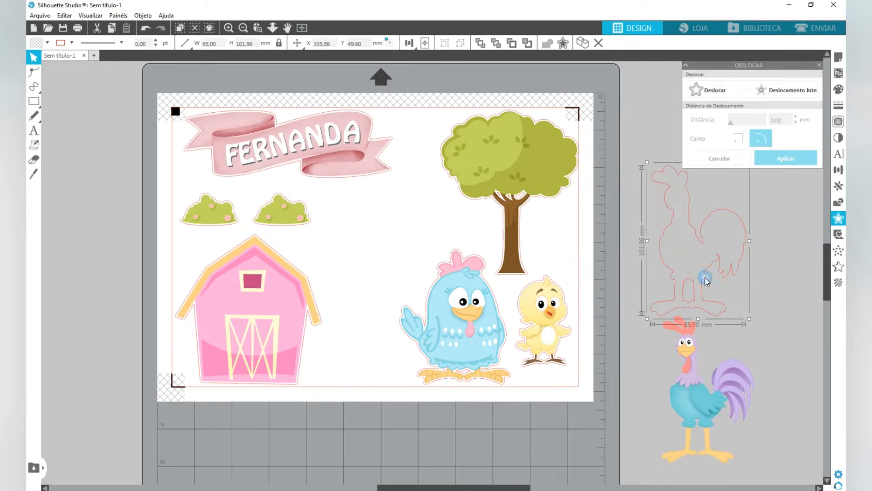
{"action": "right_click", "coordinate": [705, 280]}
{"action": "left_click", "coordinate": [752, 224]}
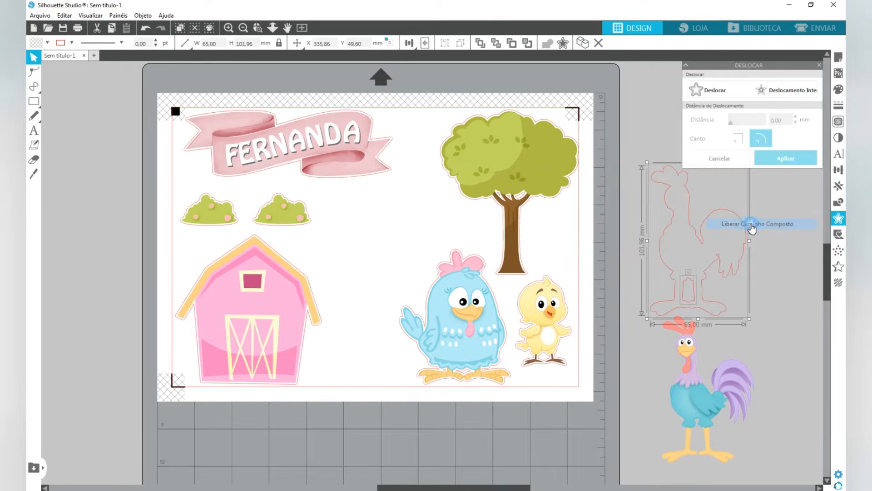
{"action": "left_click", "coordinate": [760, 265]}
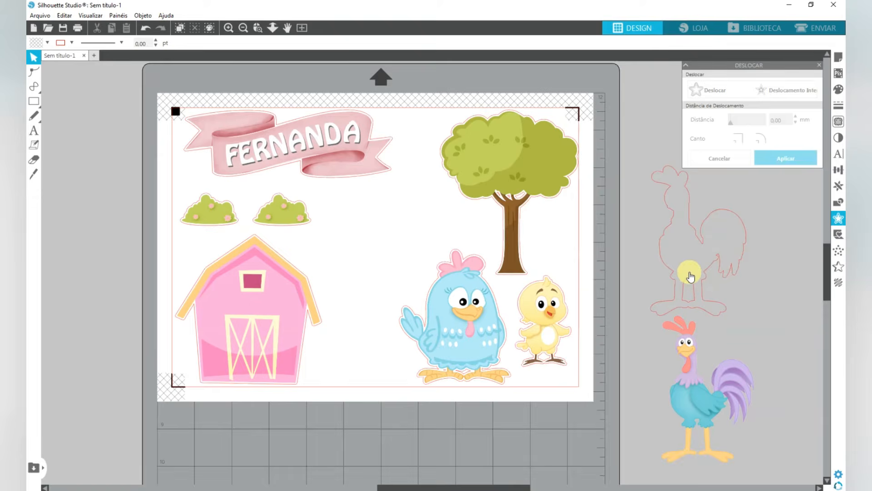
{"action": "left_click", "coordinate": [689, 273]}
{"action": "left_click", "coordinate": [772, 270]}
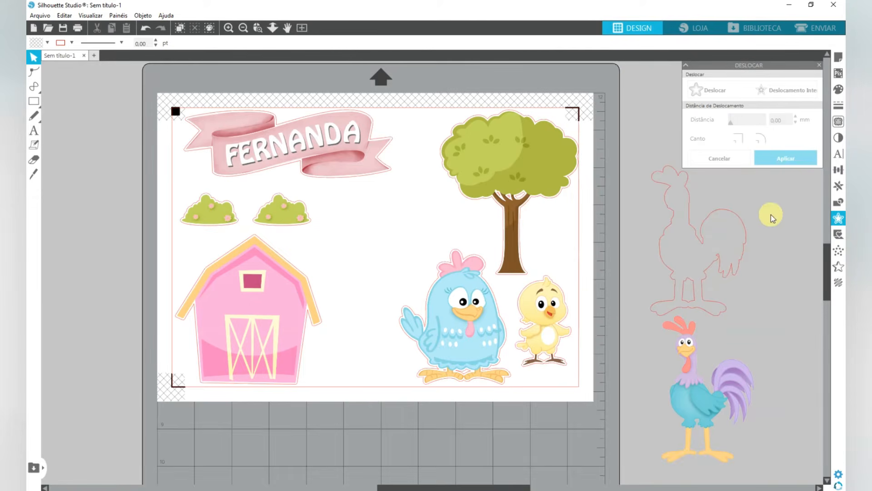
- Make the rooster's outer outline and the remaining leg opening one compound path again
{"action": "left_click", "coordinate": [745, 243]}
{"action": "right_click", "coordinate": [691, 281]}
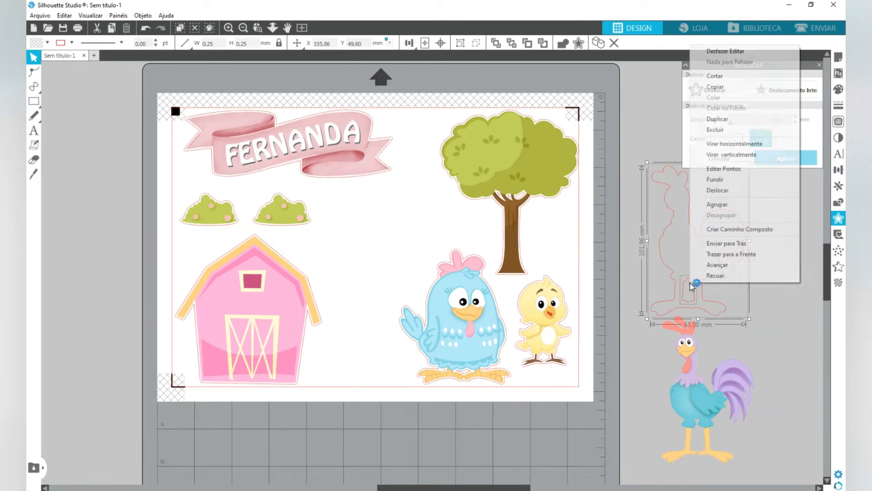
{"action": "left_click", "coordinate": [734, 230]}
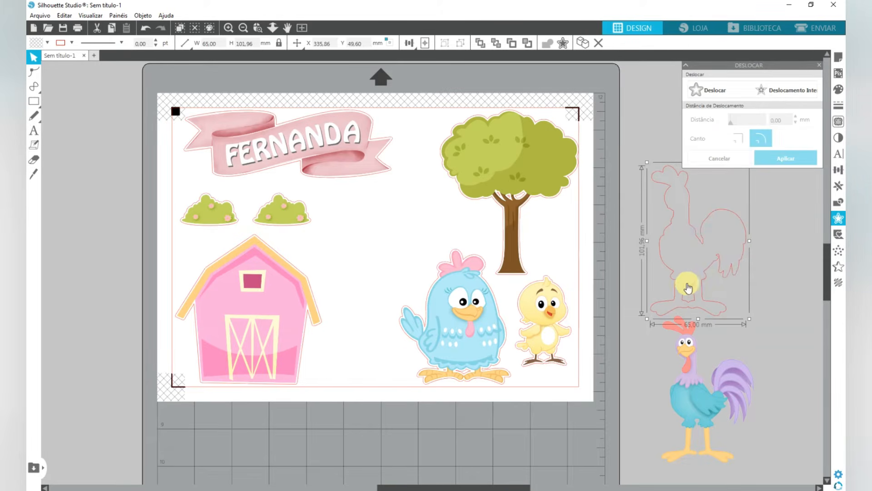
- Bring the rooster artwork back over its cut outline and centre the two on each other
{"action": "left_click_drag", "start_coordinate": [701, 377], "coordinate": [703, 284]}
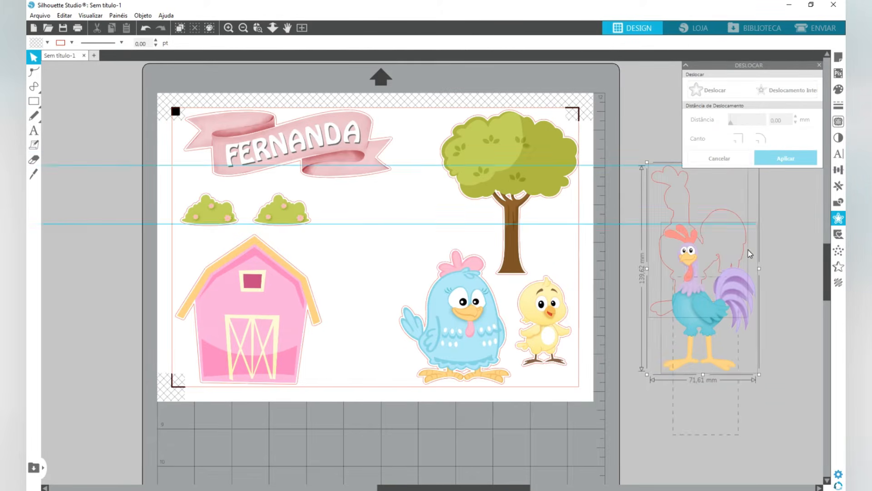
{"action": "left_click_drag", "start_coordinate": [749, 250], "coordinate": [745, 230]}
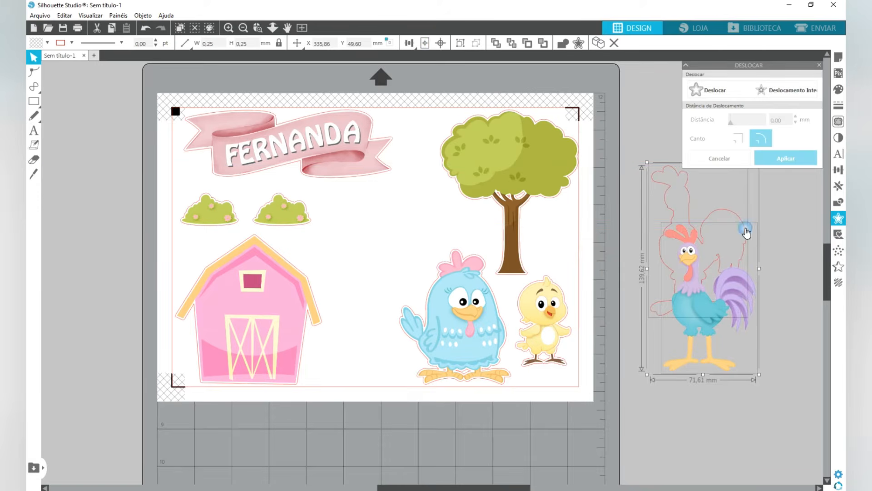
{"action": "left_click", "coordinate": [440, 43]}
- Return the rooster with its outline to the sheet, in the gap between the barn and the blue hen
{"action": "left_click_drag", "start_coordinate": [705, 273], "coordinate": [369, 282]}
{"action": "left_click", "coordinate": [369, 278]}
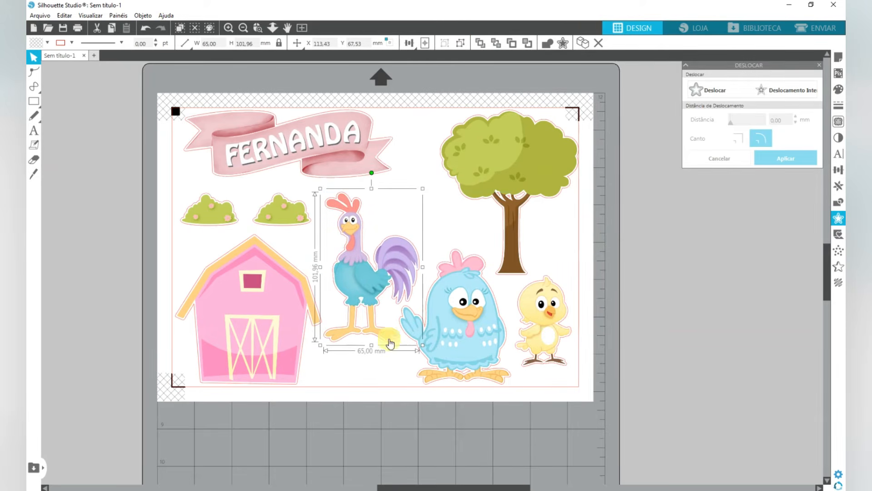
{"action": "mouse_move", "coordinate": [390, 343]}
{"action": "left_mouse_down"}
{"action": "mouse_move", "coordinate": [395, 338]}
{"action": "mouse_move", "coordinate": [389, 343]}
{"action": "left_mouse_up"}
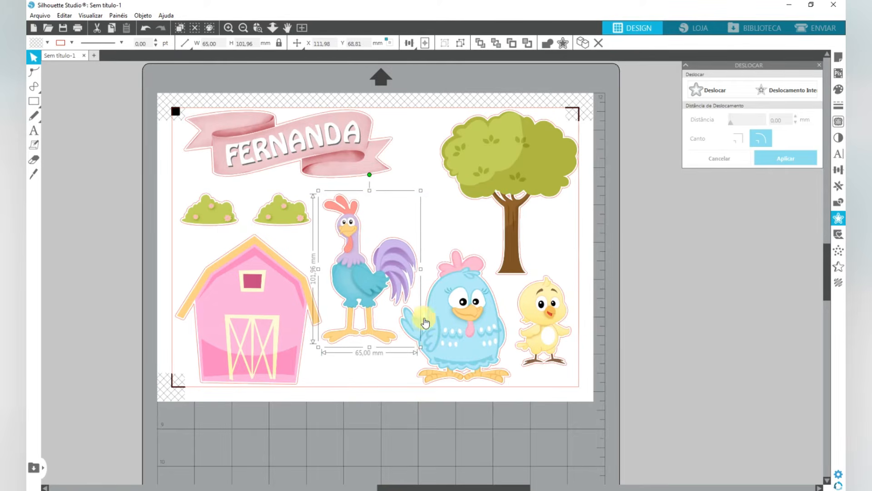
- Move the blue hen's artwork off the sheet, leaving its cut outline in place
{"action": "scroll", "coordinate": [434, 327], "scroll_direction": "up", "scroll_amount": 4}
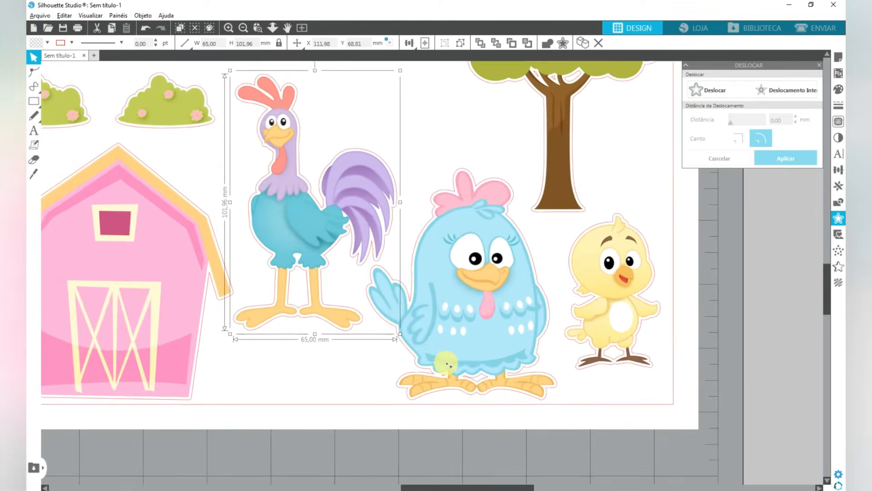
{"action": "key", "text": "alt"}
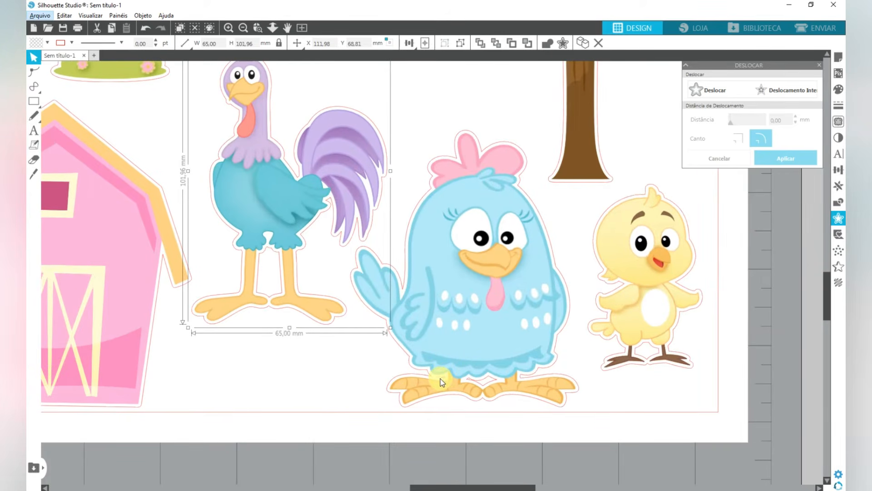
{"action": "left_click_drag", "start_coordinate": [499, 348], "coordinate": [786, 299]}
- Release the compound path of the hen's outline and delete the two small inner shapes above the feet
{"action": "right_click", "coordinate": [373, 336]}
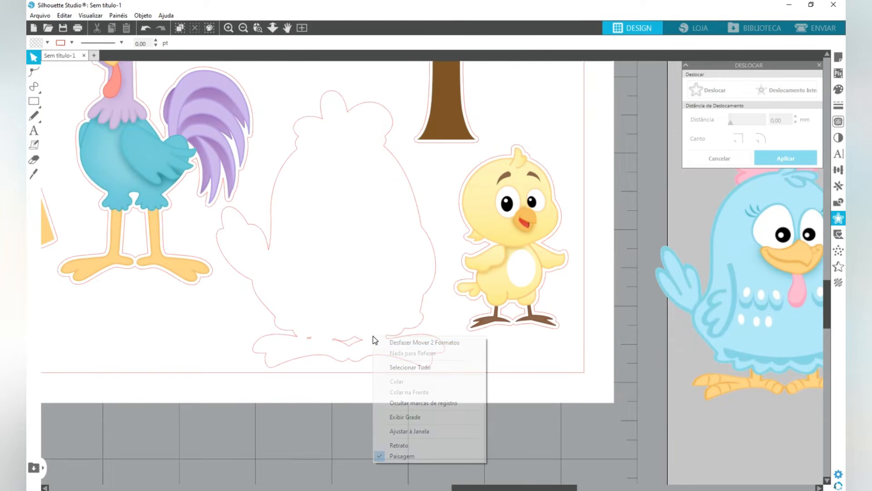
{"action": "left_click", "coordinate": [418, 310]}
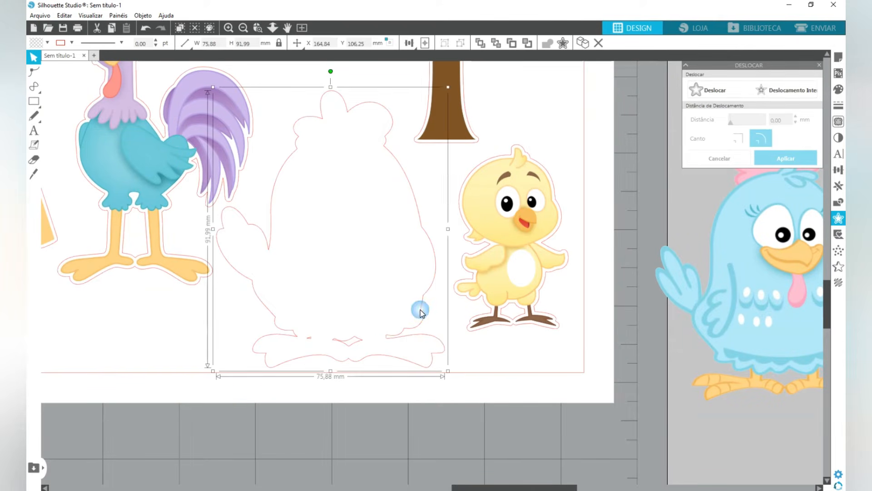
{"action": "right_click", "coordinate": [419, 309]}
{"action": "left_click", "coordinate": [445, 257]}
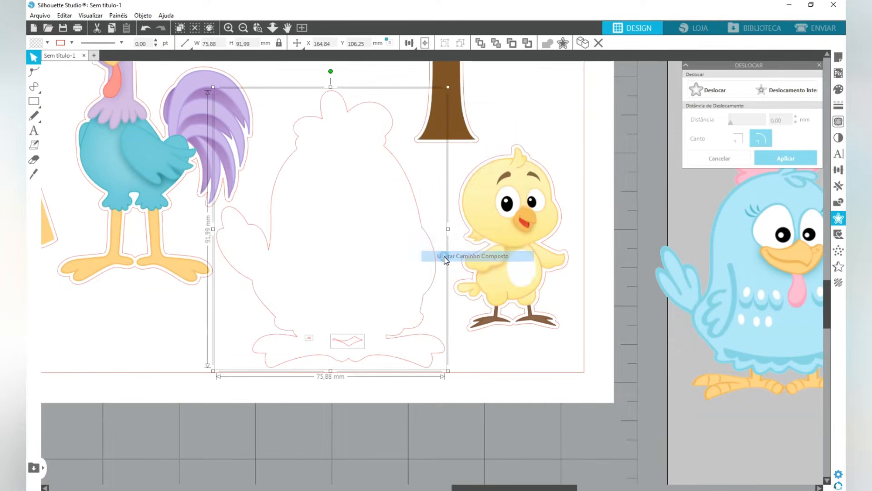
{"action": "left_click", "coordinate": [306, 399]}
{"action": "left_click", "coordinate": [313, 346]}
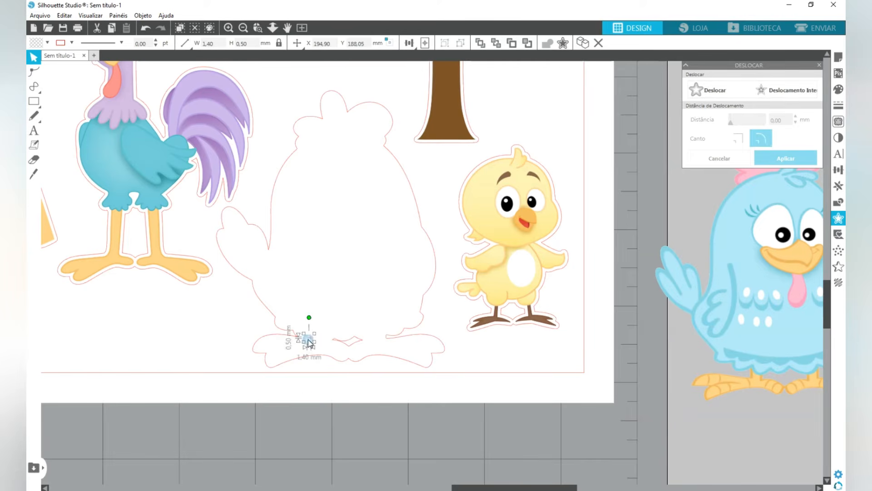
{"action": "left_click", "coordinate": [349, 343]}
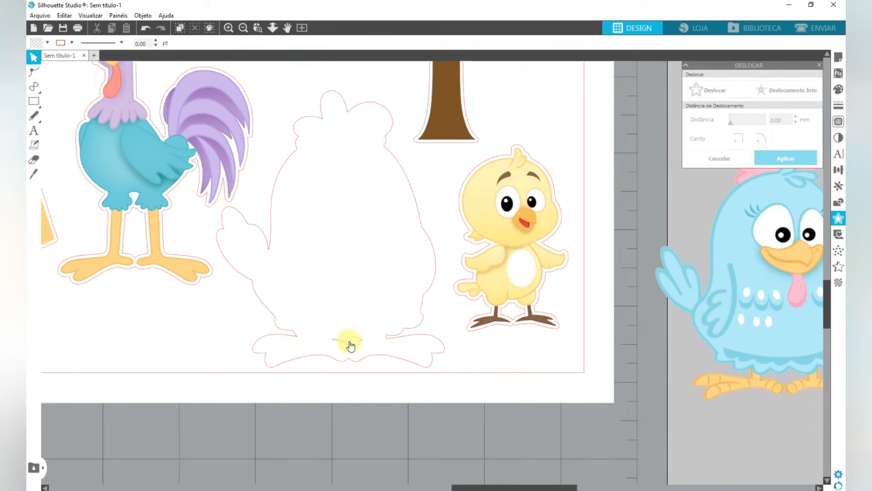
{"action": "key", "text": "Delete"}
- Return the hen's artwork to its cut outline, centre the two on each other and group them
{"action": "left_click_drag", "start_coordinate": [752, 354], "coordinate": [318, 361]}
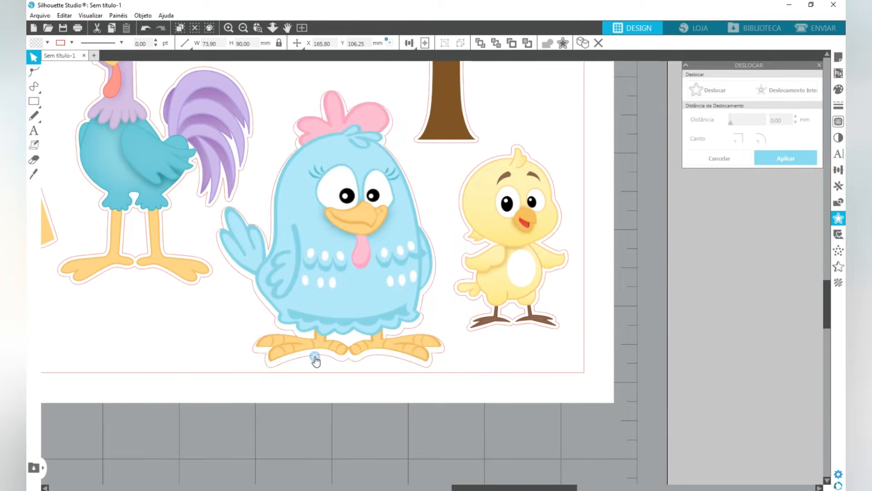
{"action": "left_click_drag", "start_coordinate": [364, 276], "coordinate": [366, 274]}
{"action": "left_click", "coordinate": [440, 44]}
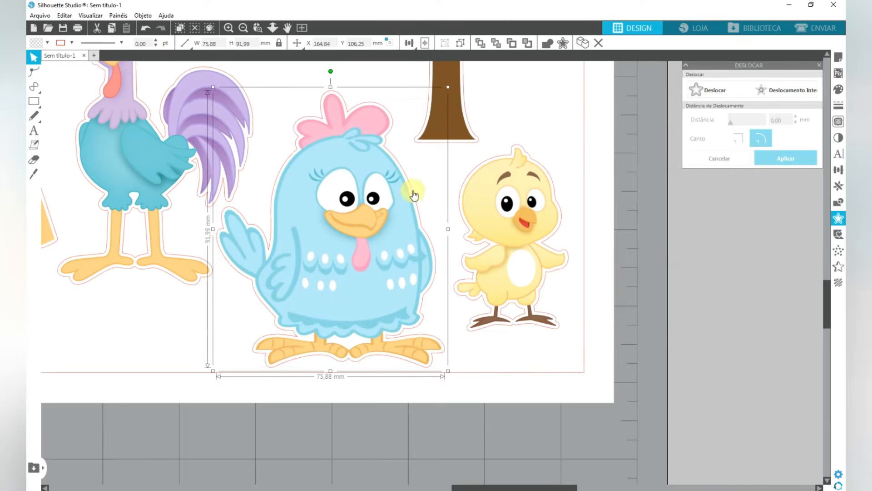
- Move the tree's artwork off the sheet, leaving its cut outline in place
{"action": "scroll", "coordinate": [360, 225], "scroll_direction": "down", "scroll_amount": 5}
{"action": "scroll", "coordinate": [360, 225], "scroll_direction": "down", "scroll_amount": 3}
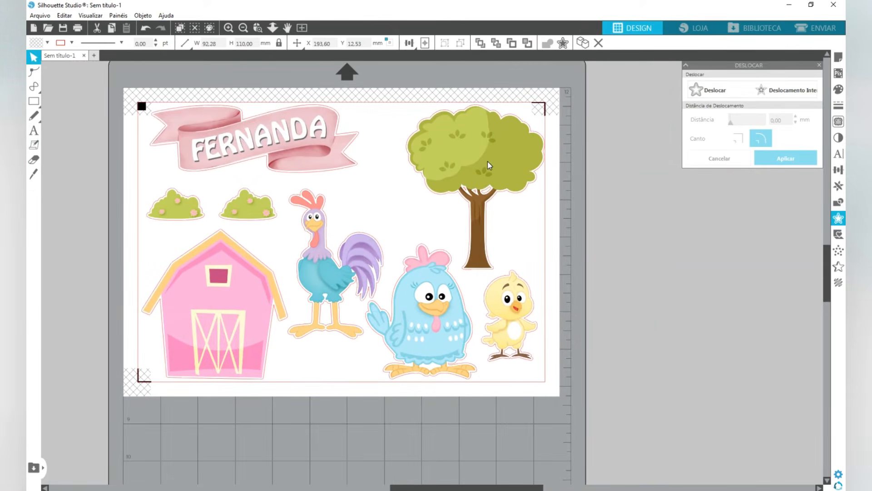
{"action": "left_click_drag", "start_coordinate": [486, 163], "coordinate": [634, 174]}
- Release the compound path of the tree's outline and delete the two smallest inner shapes among the branches
{"action": "left_click", "coordinate": [478, 197]}
{"action": "scroll", "coordinate": [478, 196], "scroll_direction": "up", "scroll_amount": 5}
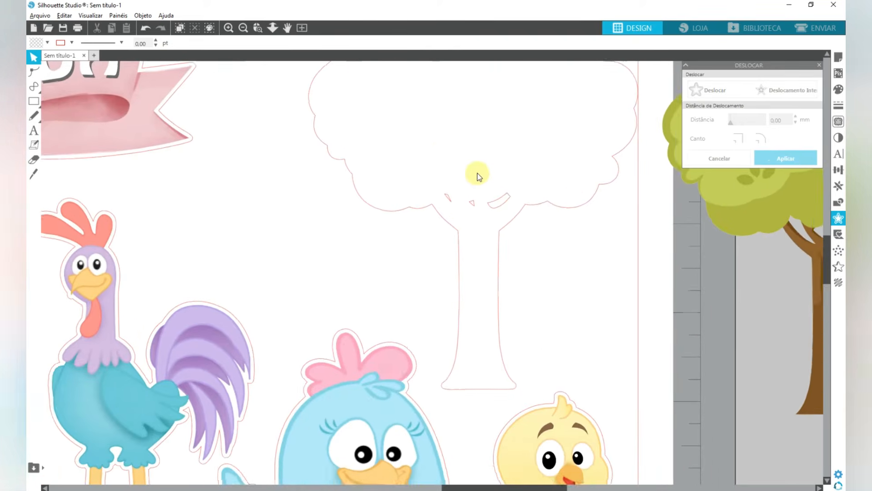
{"action": "key", "text": "alt"}
{"action": "left_click", "coordinate": [521, 214]}
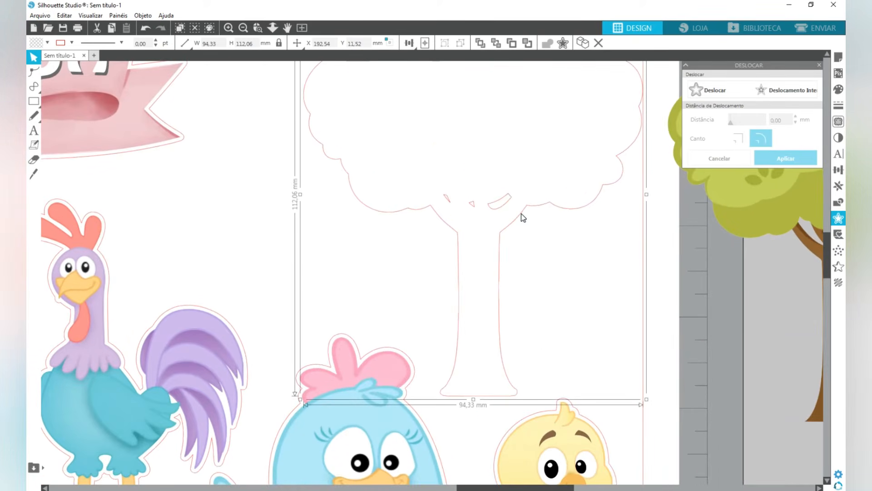
{"action": "right_click", "coordinate": [522, 214]}
{"action": "left_click", "coordinate": [598, 396]}
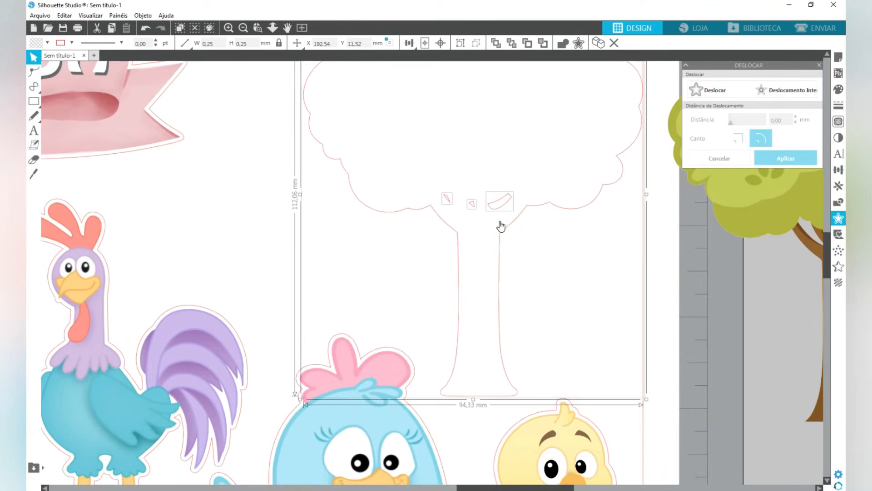
{"action": "left_click", "coordinate": [656, 265]}
{"action": "left_click", "coordinate": [447, 200]}
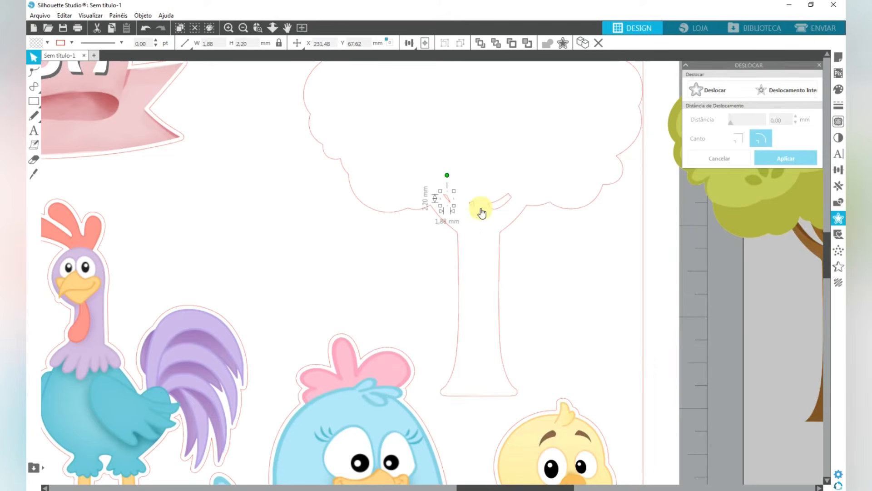
{"action": "key", "text": "Delete"}
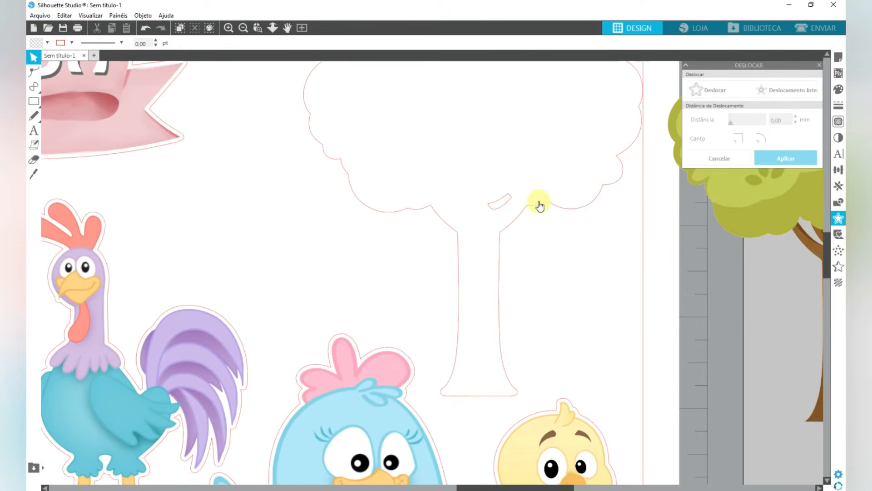
- Make a compound path of the tree's outline and remaining branch gap, and group it with the tree artwork moved back onto it
{"action": "right_click", "coordinate": [568, 209]}
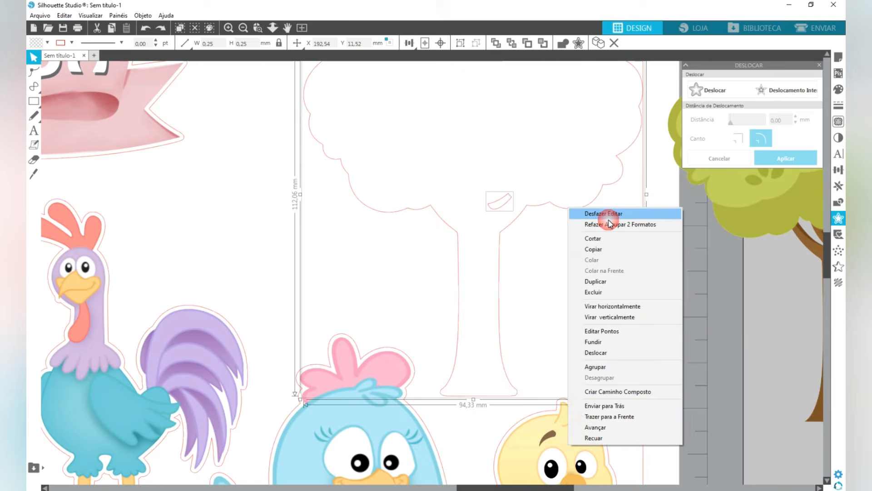
{"action": "left_click", "coordinate": [619, 393]}
{"action": "left_click_drag", "start_coordinate": [814, 210], "coordinate": [411, 192]}
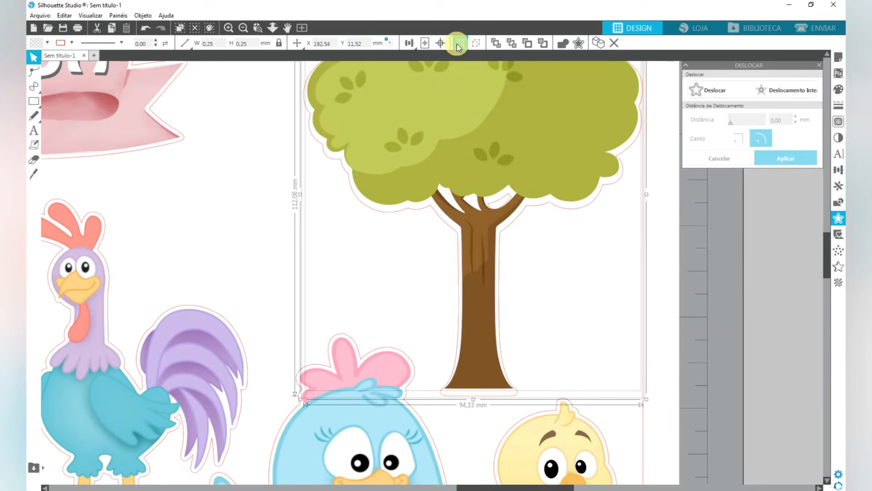
{"action": "left_click", "coordinate": [461, 42]}
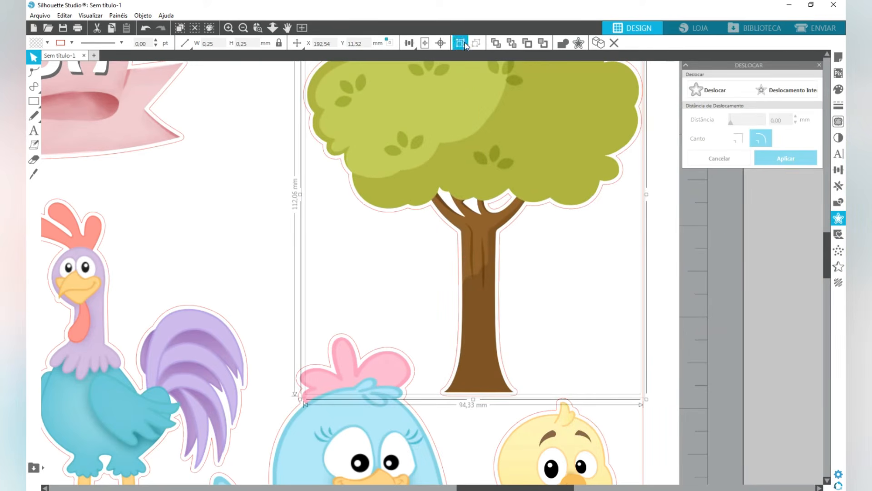
{"action": "scroll", "coordinate": [469, 249], "scroll_direction": "down", "scroll_amount": 5}
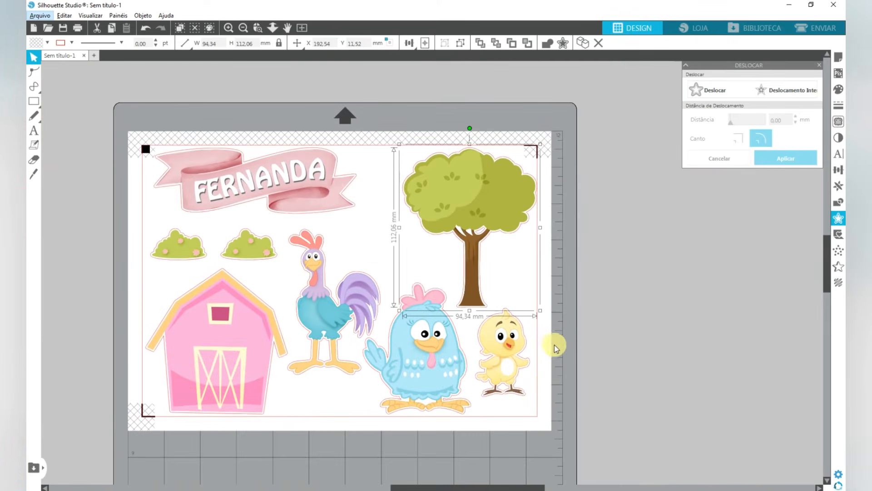
{"action": "left_click", "coordinate": [579, 341]}
- Group the name banner, the two bushes and the chick each with its own cut outline
{"action": "left_click", "coordinate": [225, 167]}
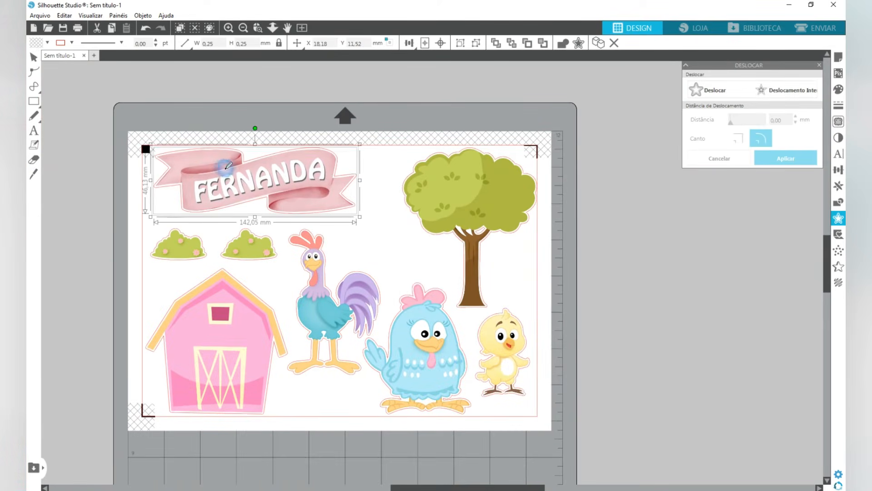
{"action": "left_click", "coordinate": [124, 230]}
{"action": "left_click", "coordinate": [175, 247]}
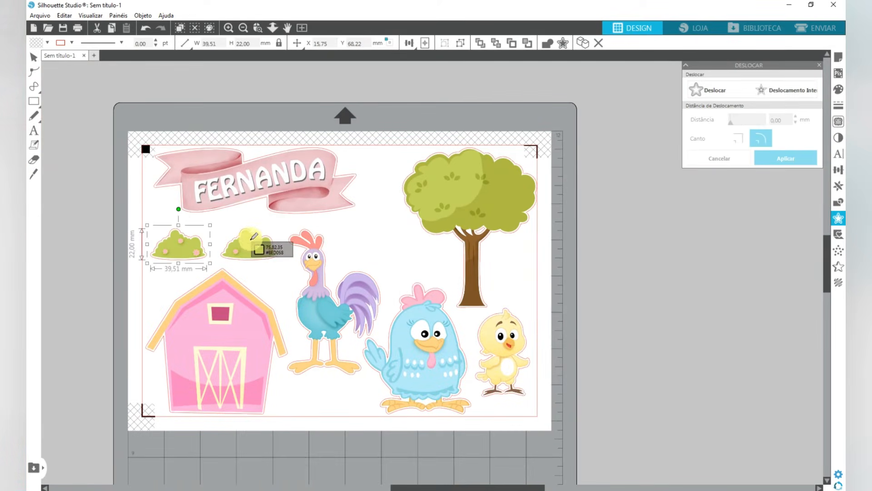
{"action": "left_click", "coordinate": [240, 248]}
{"action": "left_click", "coordinate": [502, 355]}
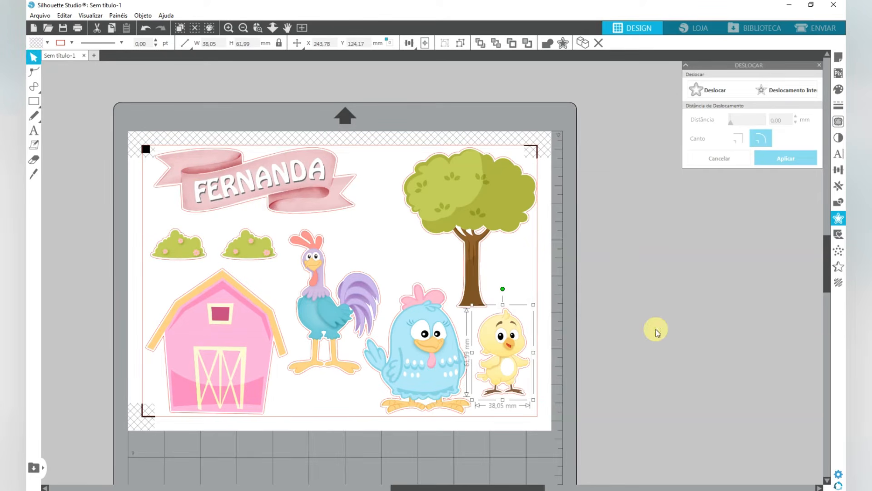
- Nudge the tree slightly left of the cut border and adjust the name banner's position beside the corner registration mark
{"action": "left_click_drag", "start_coordinate": [477, 225], "coordinate": [474, 226]}
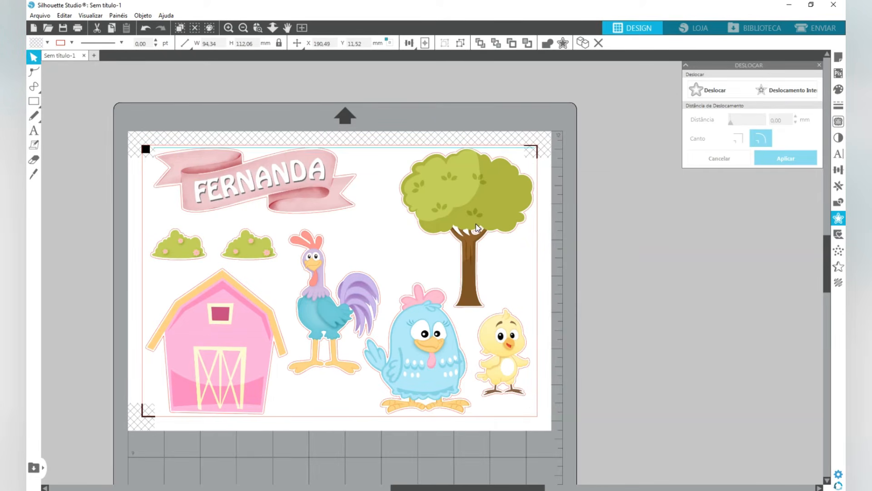
{"action": "left_click", "coordinate": [407, 110]}
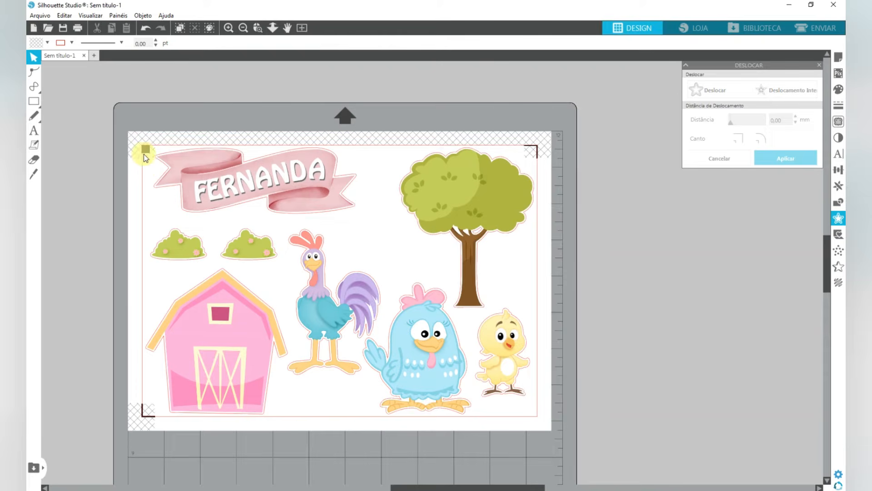
{"action": "left_click_drag", "start_coordinate": [199, 179], "coordinate": [203, 179]}
{"action": "left_click", "coordinate": [155, 146]}
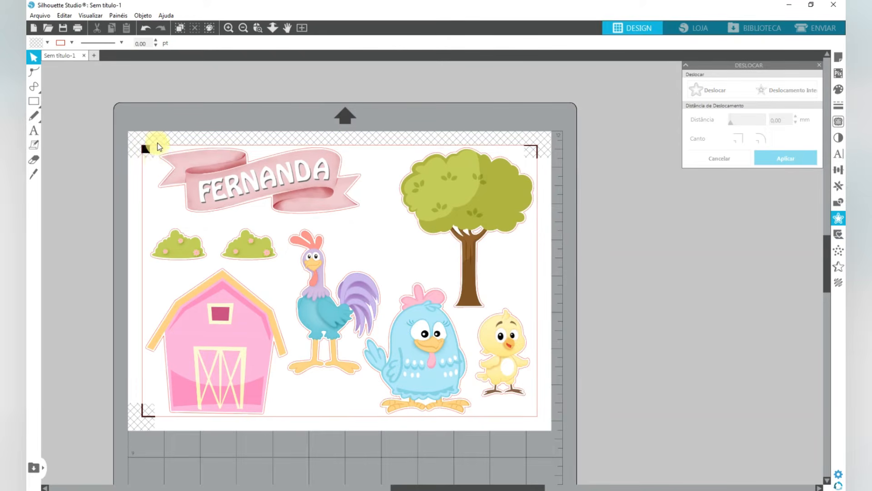
{"action": "left_click_drag", "start_coordinate": [201, 169], "coordinate": [196, 169]}
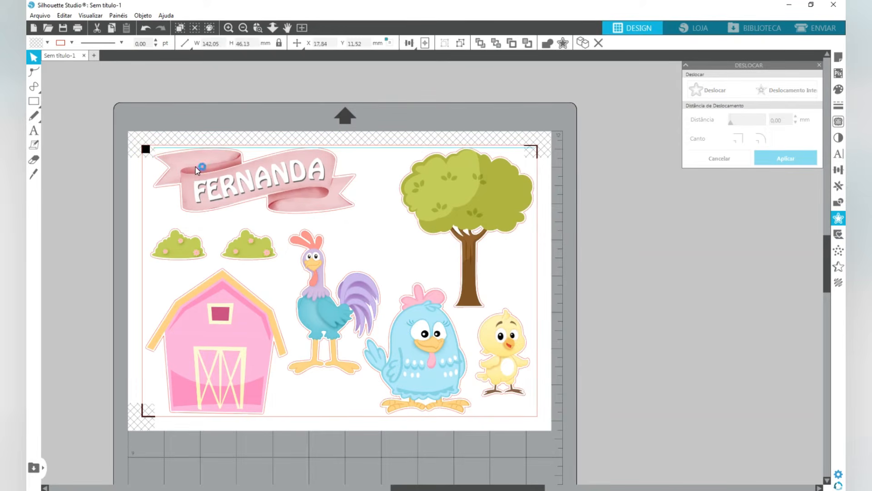
{"action": "left_click", "coordinate": [382, 120]}
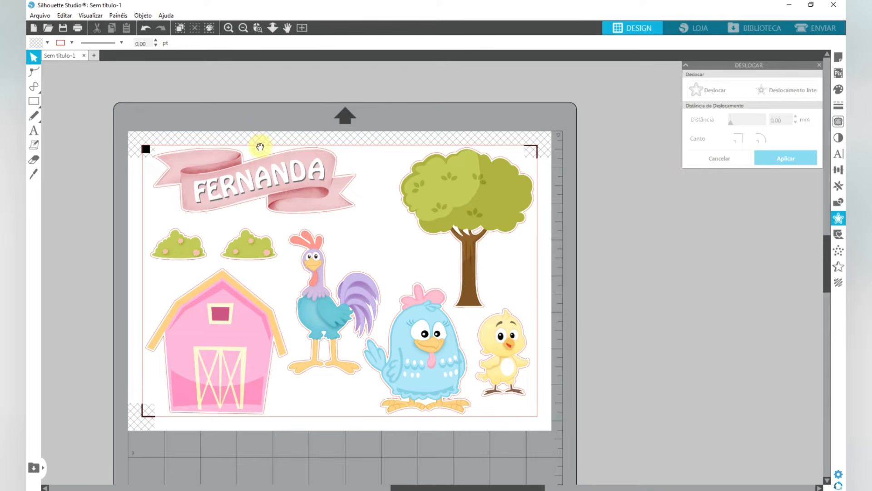
- Try the name banner over the hatched margin along the sheet's upper edge, and undo the move
{"action": "left_click_drag", "start_coordinate": [260, 146], "coordinate": [305, 158]}
{"action": "scroll", "coordinate": [270, 143], "scroll_direction": "up", "scroll_amount": 5}
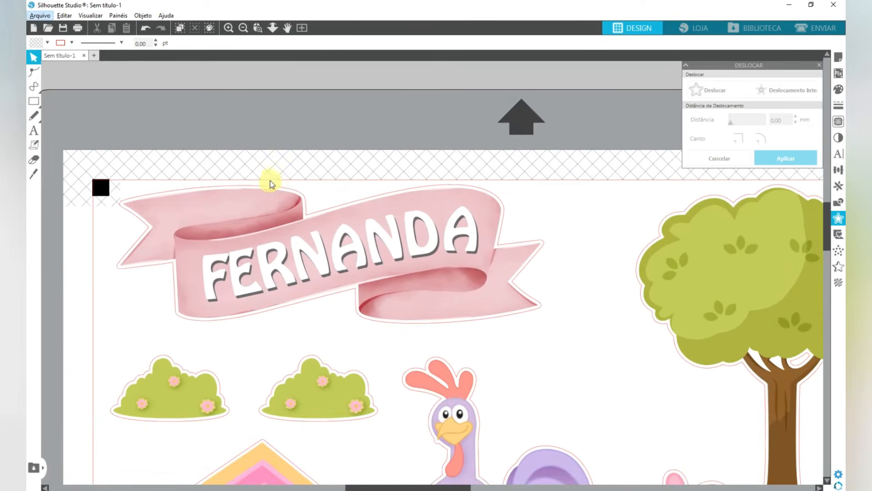
{"action": "left_click_drag", "start_coordinate": [458, 253], "coordinate": [462, 231]}
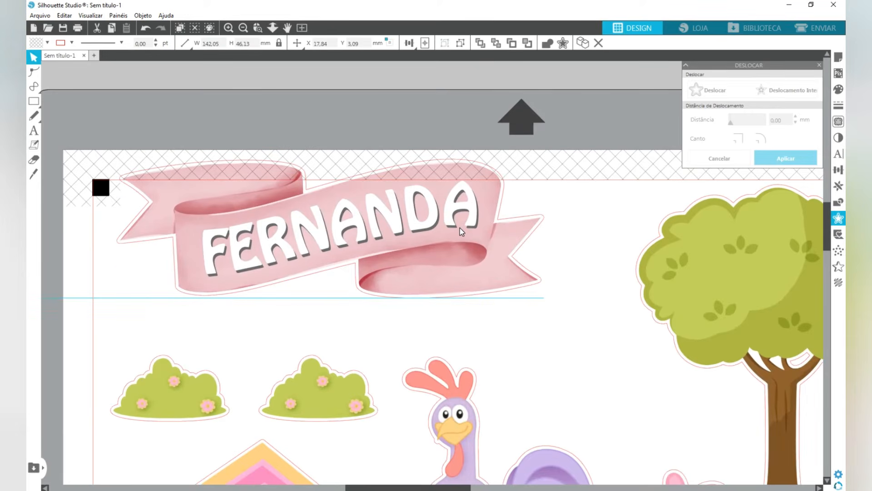
{"action": "key", "text": "Escape"}
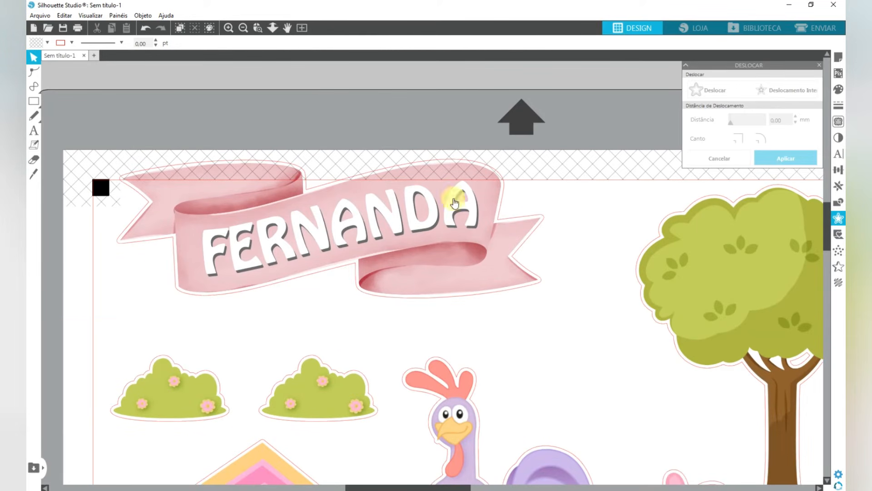
{"action": "key", "text": "ctrl+z"}
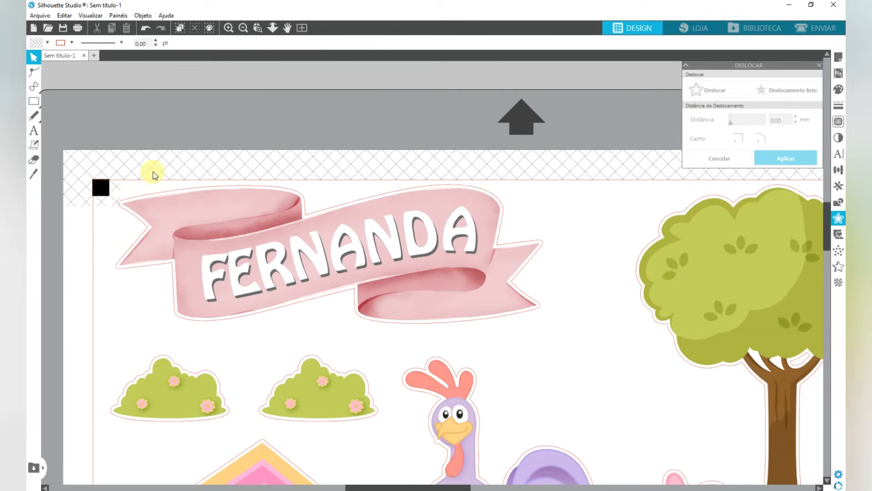
- Place the name banner slightly lower, inside the cut border and clear of the corner registration mark
{"action": "key", "text": "ctrl+z"}
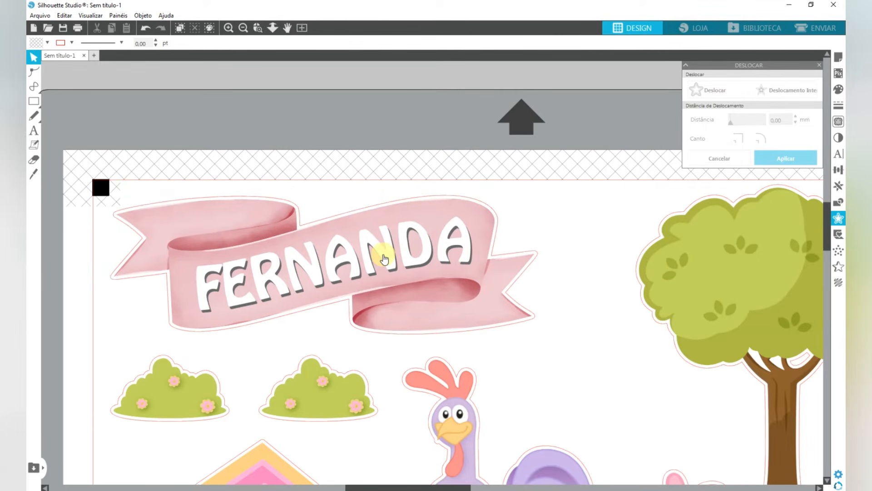
{"action": "scroll", "coordinate": [391, 263], "scroll_direction": "down", "scroll_amount": 6}
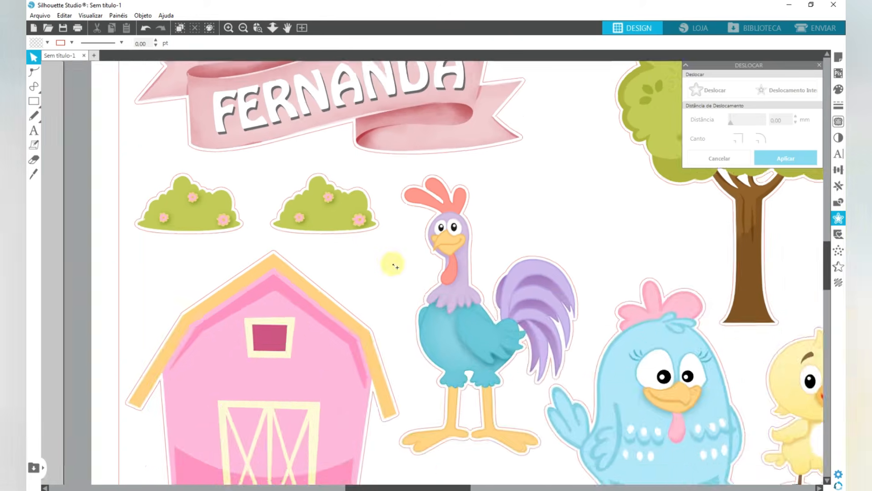
{"action": "left_click_drag", "start_coordinate": [577, 273], "coordinate": [529, 268]}
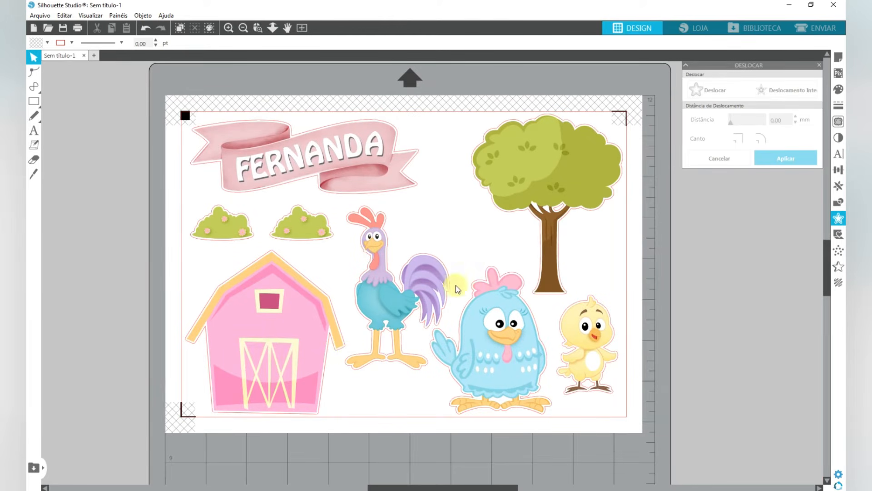
- Turn off the print bleed margin and disable the registration marks in the page setup
{"action": "left_click", "coordinate": [836, 58]}
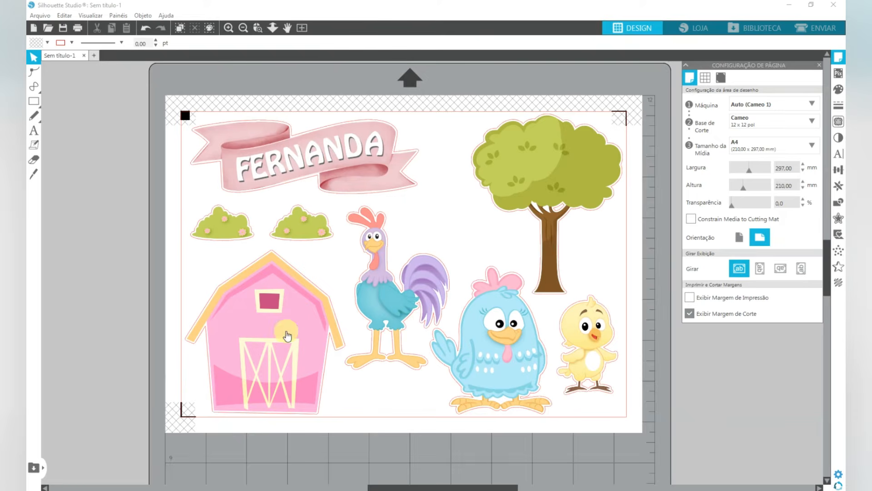
{"action": "scroll", "coordinate": [274, 398], "scroll_direction": "down", "scroll_amount": 2}
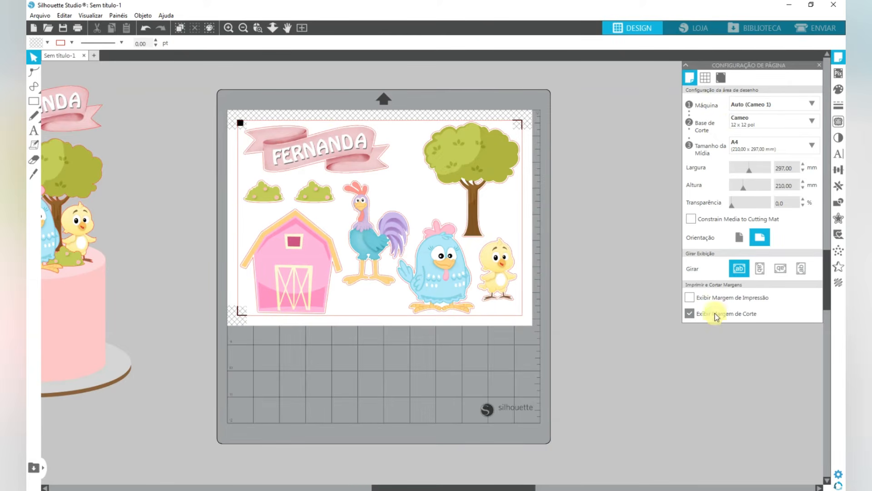
{"action": "left_click", "coordinate": [722, 77]}
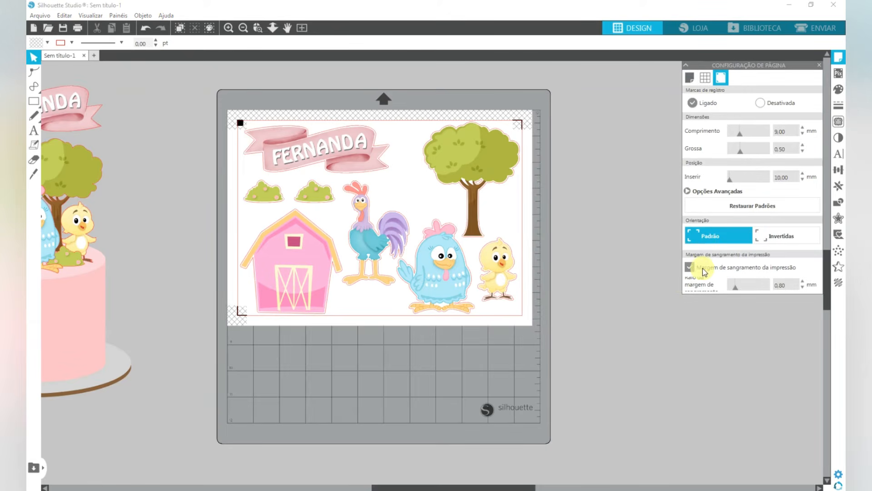
{"action": "left_click", "coordinate": [780, 271]}
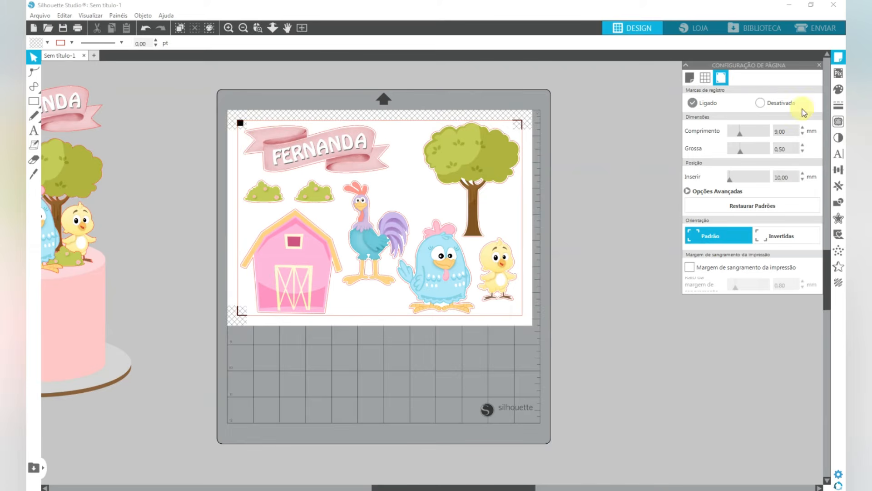
{"action": "left_click", "coordinate": [760, 104]}
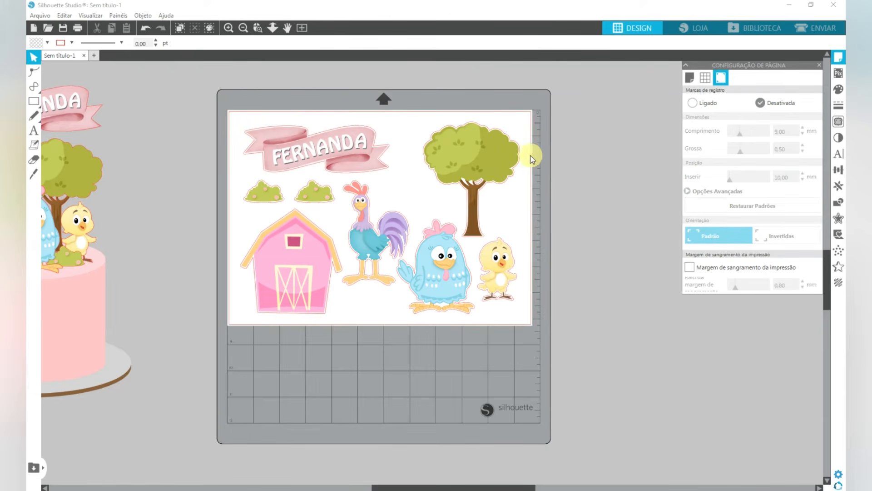
{"action": "scroll", "coordinate": [324, 175], "scroll_direction": "up", "scroll_amount": 3}
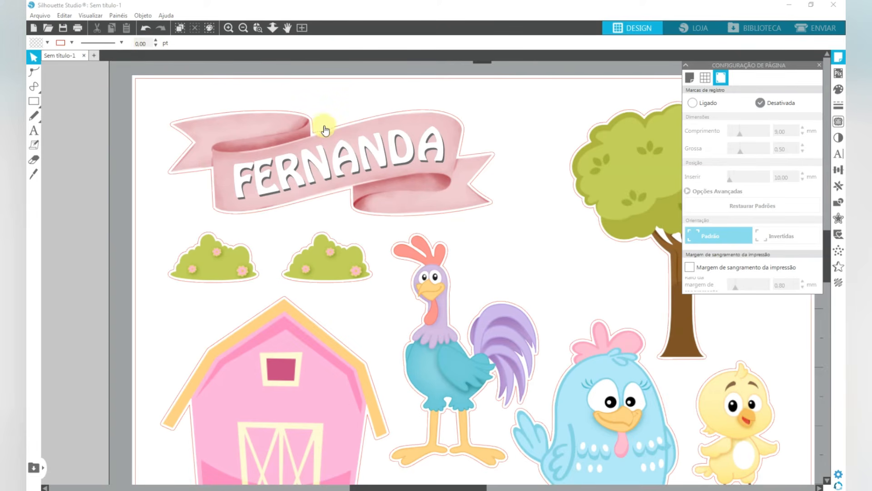
{"action": "scroll", "coordinate": [194, 146], "scroll_direction": "down", "scroll_amount": 2}
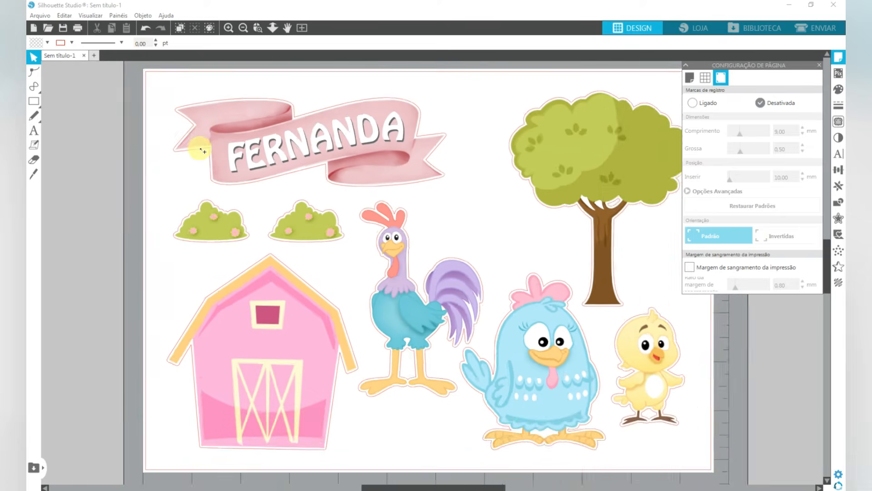
- Select all the pieces on the sheet and set their line colour to black
{"action": "scroll", "coordinate": [203, 151], "scroll_direction": "down", "scroll_amount": 1}
{"action": "key", "text": "ctrl+a"}
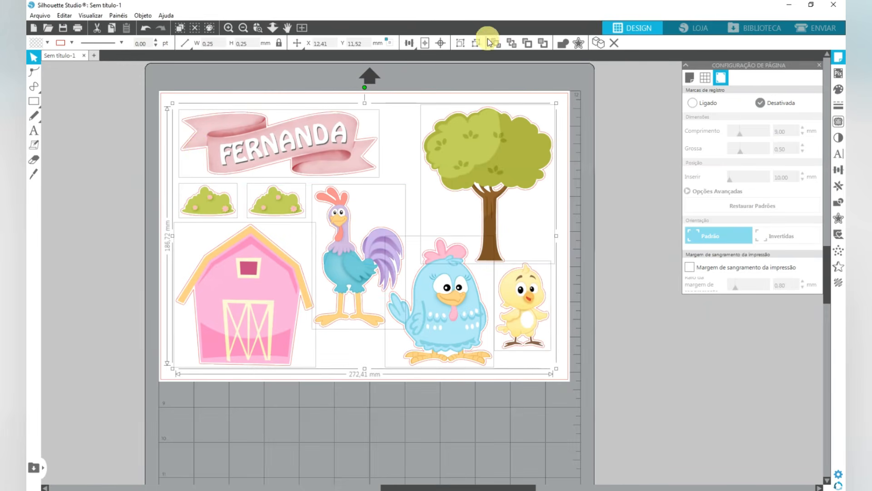
{"action": "left_click", "coordinate": [474, 42]}
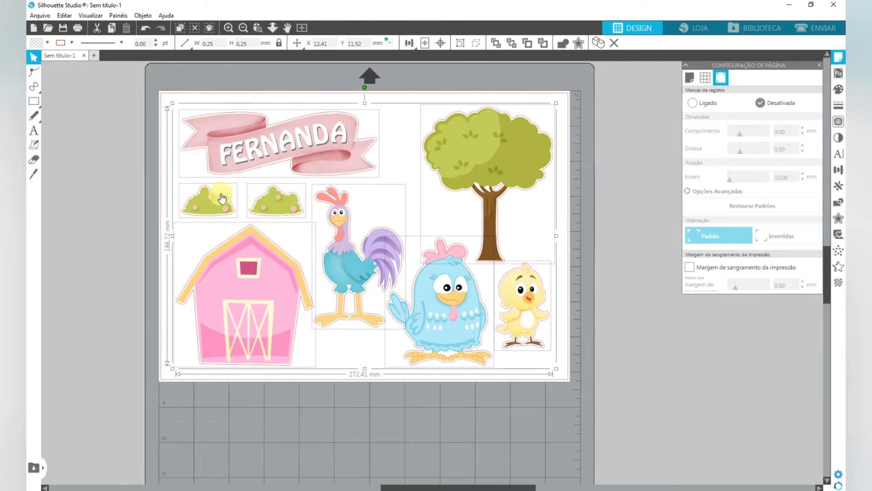
{"action": "left_click", "coordinate": [69, 43]}
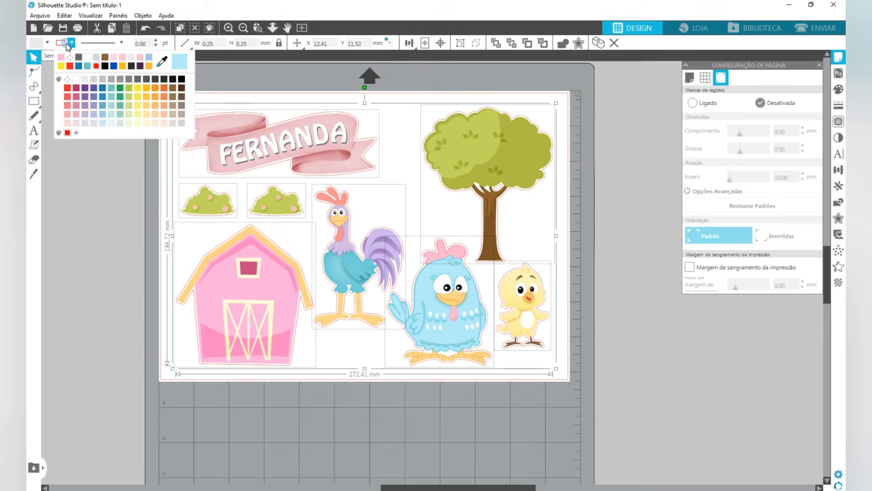
{"action": "left_click", "coordinate": [182, 83]}
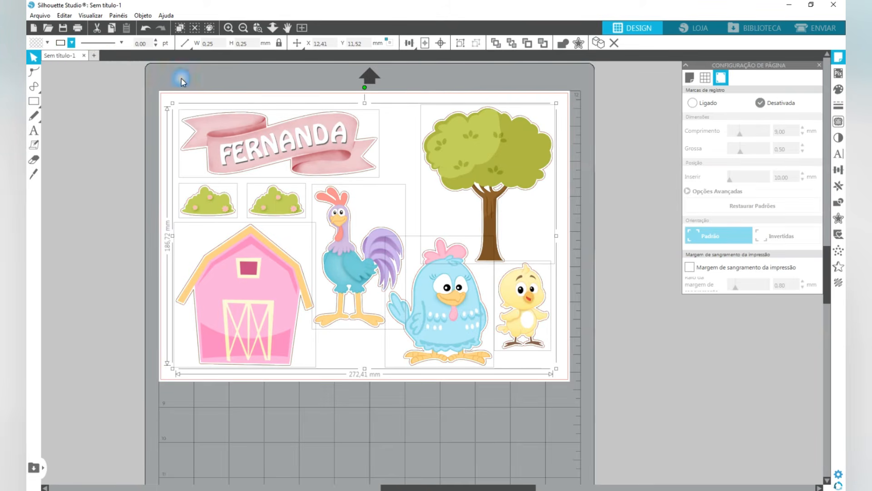
- Set the line thickness of all the selected pieces to 0,25 pt
{"action": "left_click", "coordinate": [155, 41]}
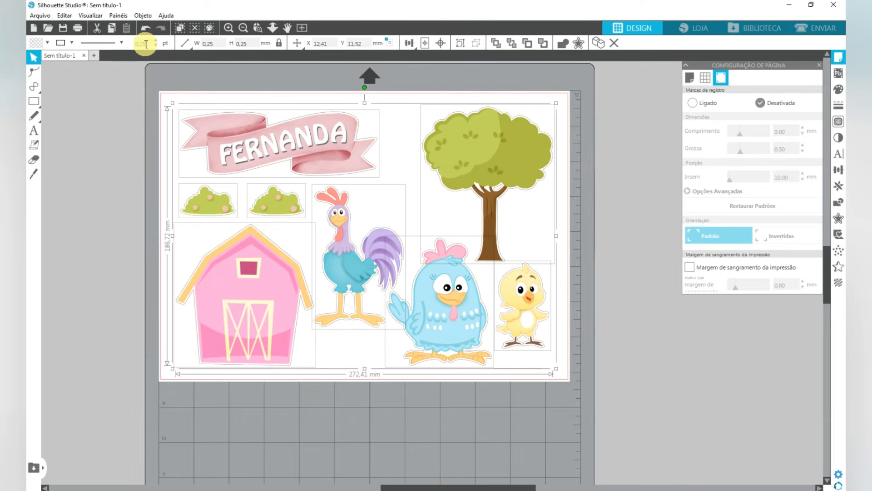
{"action": "left_click", "coordinate": [157, 41]}
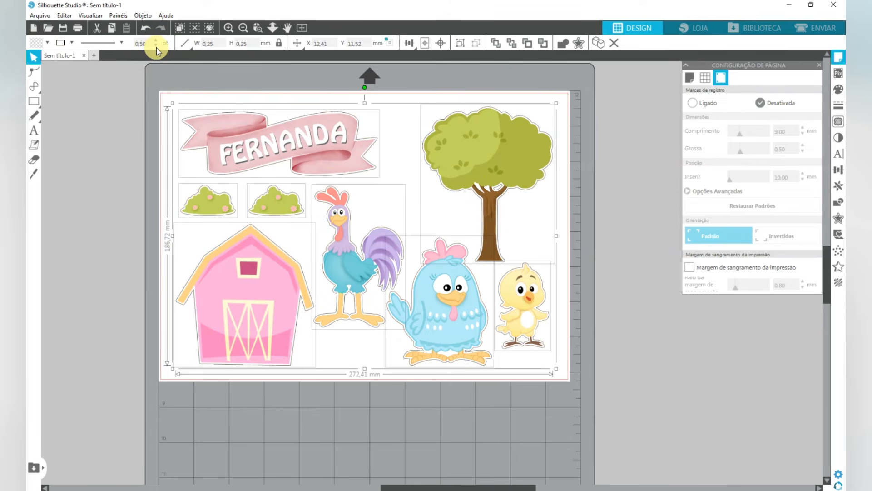
{"action": "left_click", "coordinate": [156, 47]}
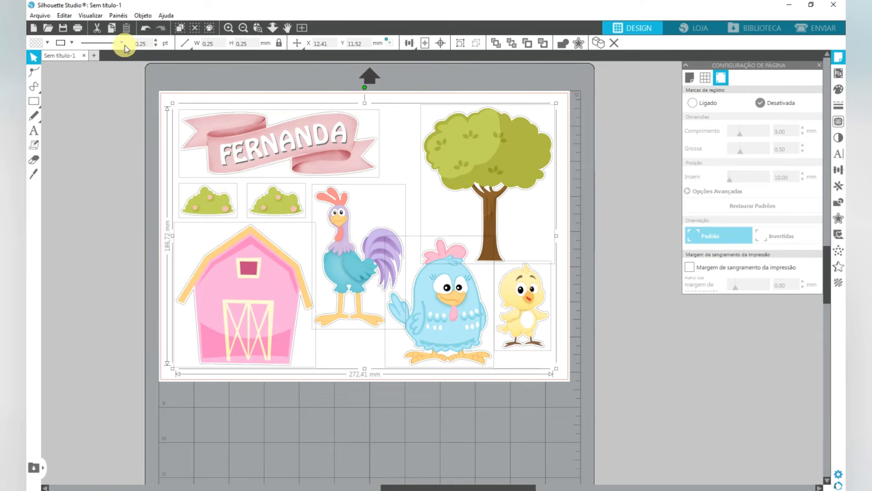
- Try progressively darker greys as the line colour of all the selected pieces, ending on a medium grey
{"action": "left_click", "coordinate": [72, 43]}
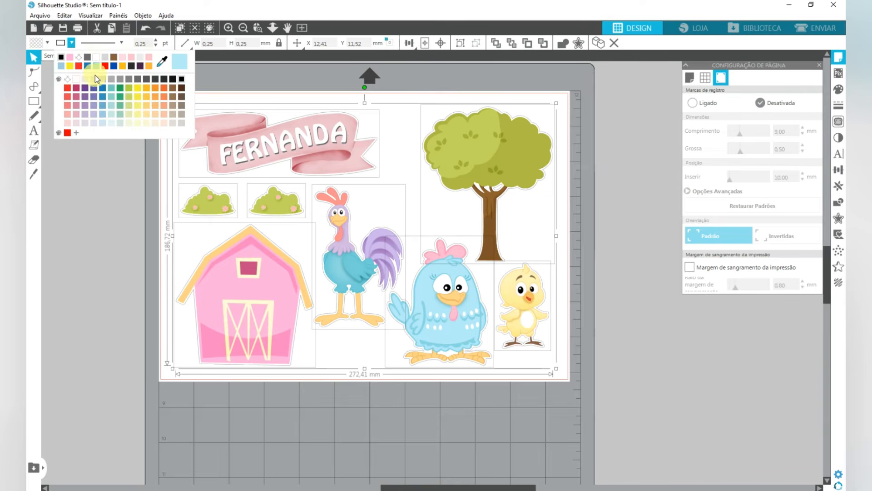
{"action": "left_click", "coordinate": [109, 80]}
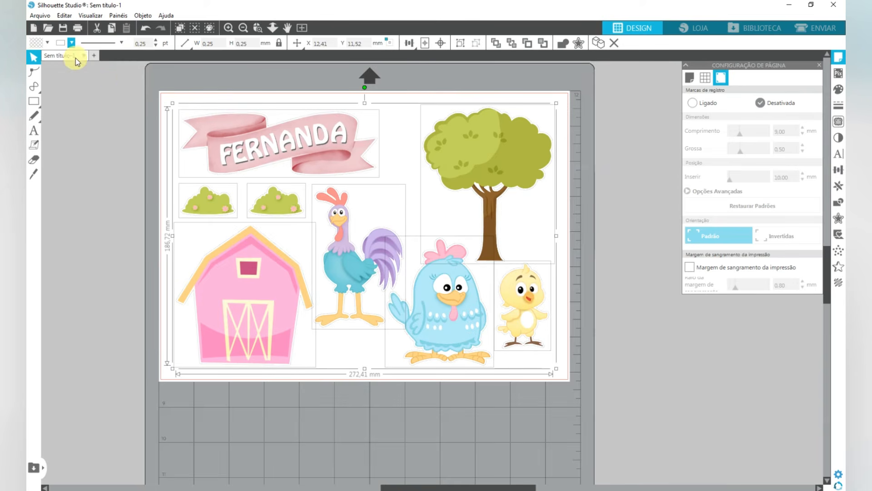
{"action": "left_click", "coordinate": [72, 43]}
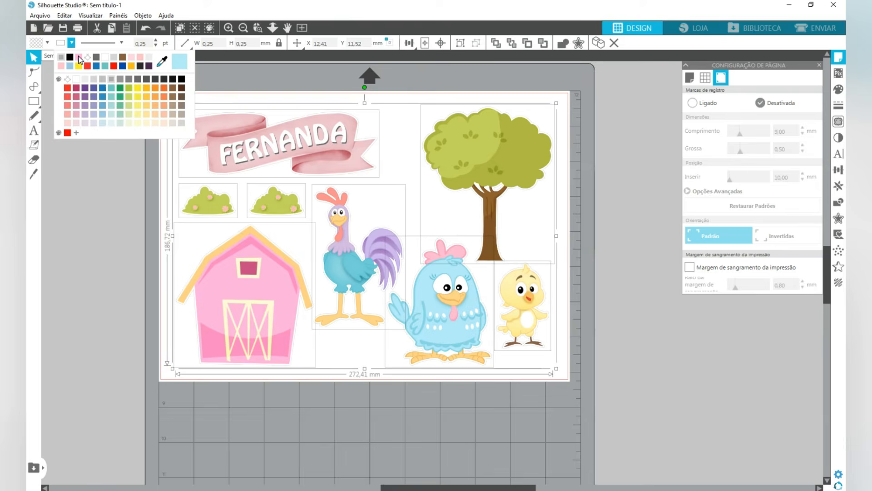
{"action": "left_click", "coordinate": [123, 78]}
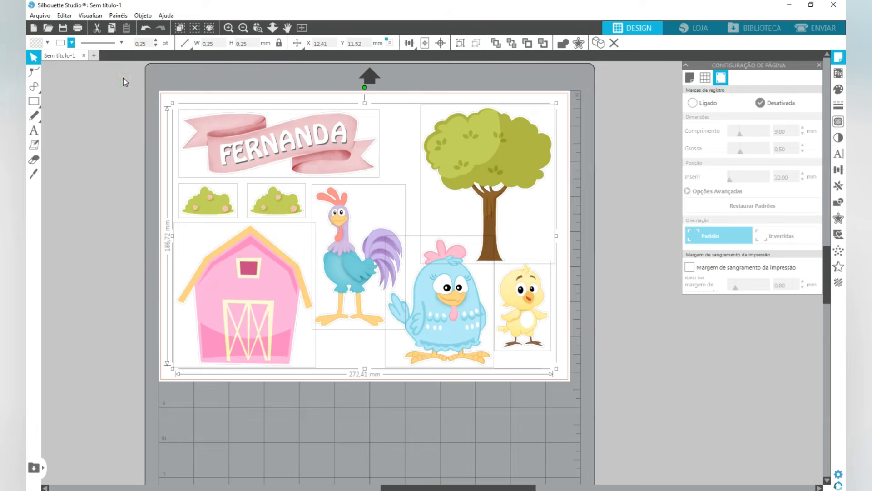
{"action": "left_click", "coordinate": [71, 43]}
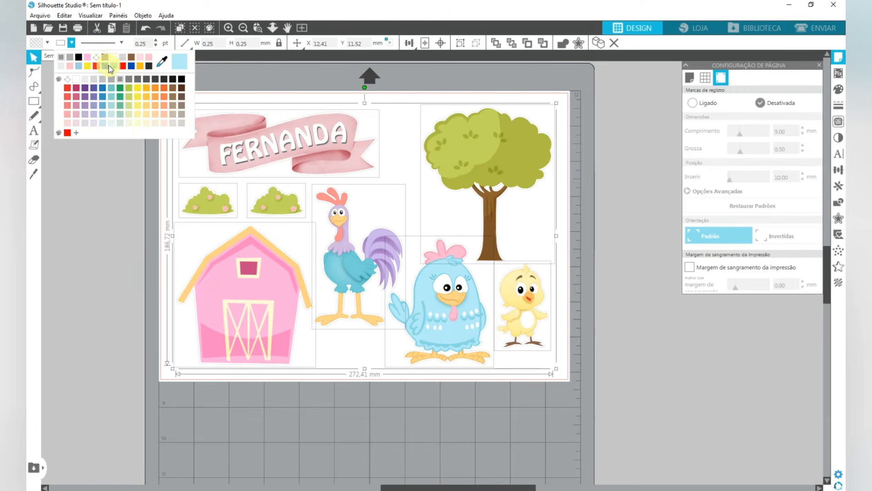
{"action": "left_click", "coordinate": [132, 82]}
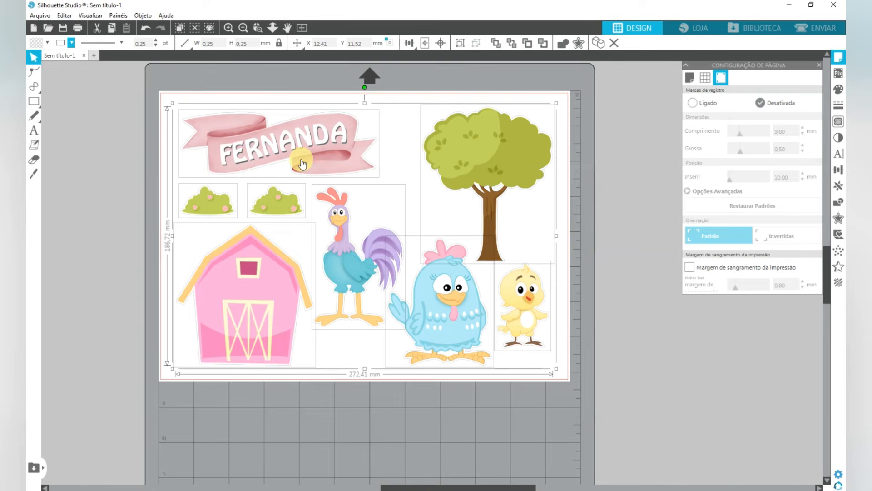
- Open the print preview and examine the grey outlines around the pieces up close and on the full sheet
{"action": "left_click", "coordinate": [78, 28]}
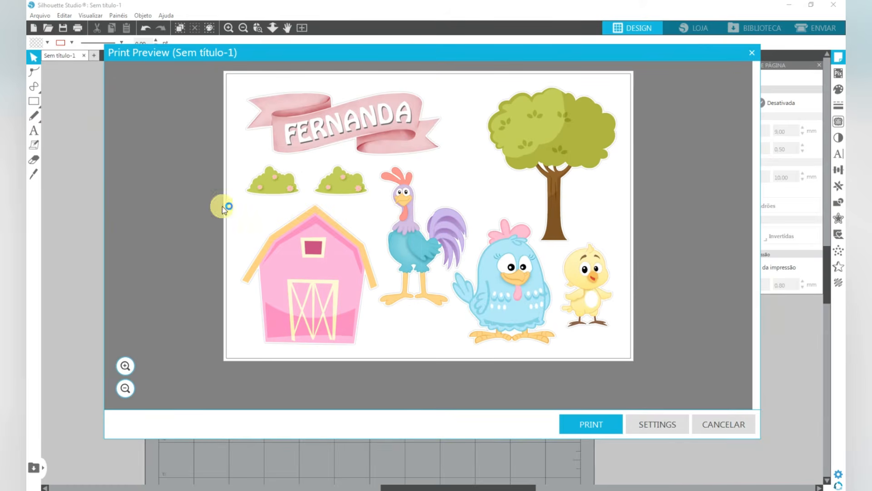
{"action": "left_click", "coordinate": [125, 365]}
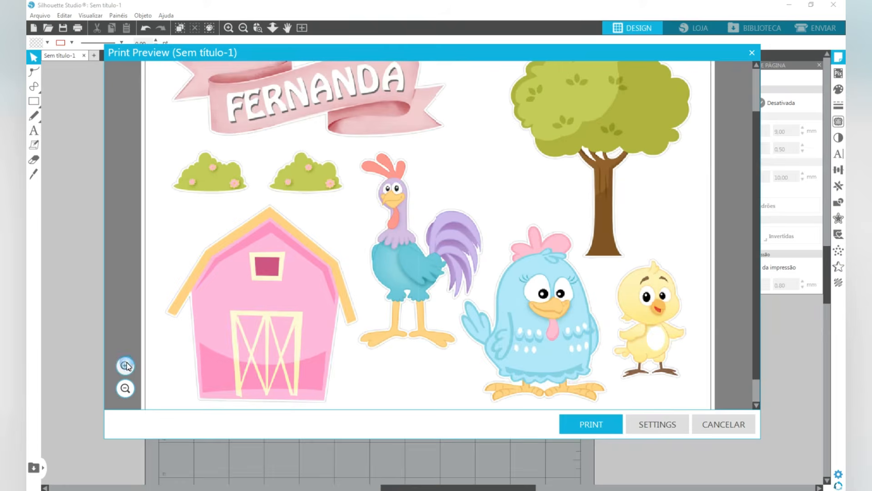
{"action": "left_click", "coordinate": [125, 365]}
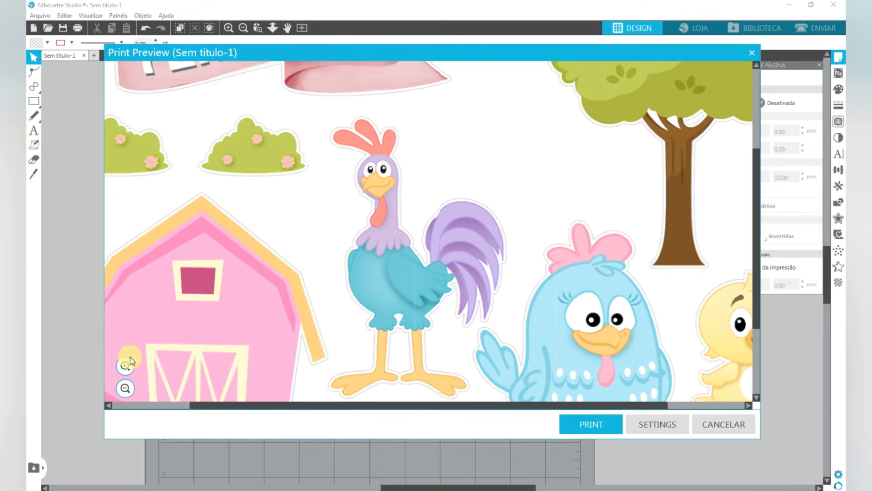
{"action": "left_click", "coordinate": [125, 388]}
{"action": "left_click", "coordinate": [125, 388]}
{"action": "left_click", "coordinate": [126, 388]}
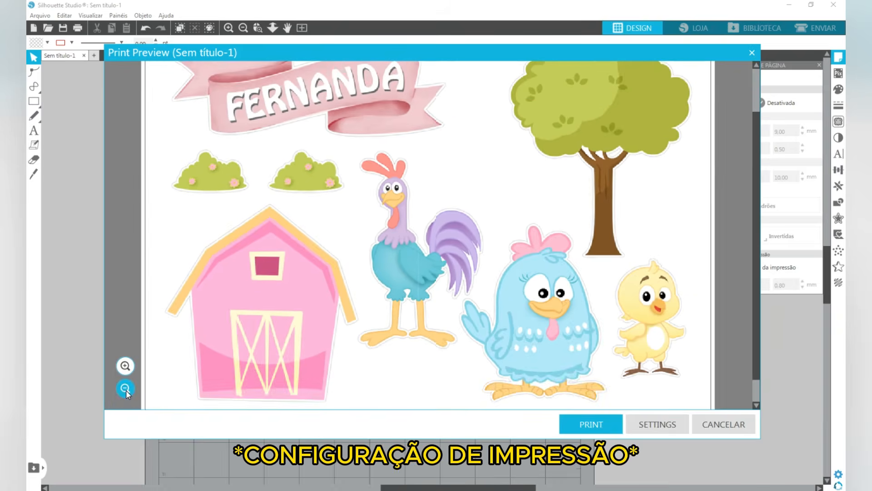
{"action": "left_click", "coordinate": [125, 388]}
{"action": "left_click", "coordinate": [126, 388]}
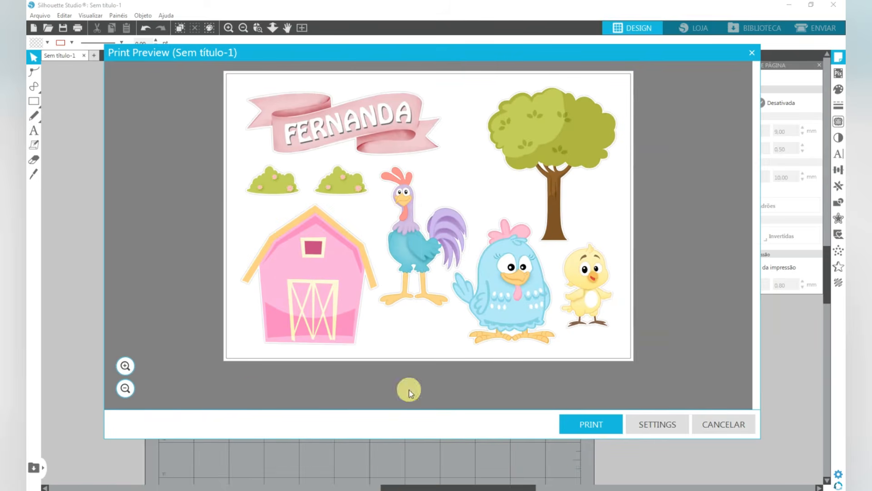
- Open the EPSON L805 printing preferences and set the paper type to Photo Paper Glossy with Padrão quality
{"action": "left_click", "coordinate": [601, 424]}
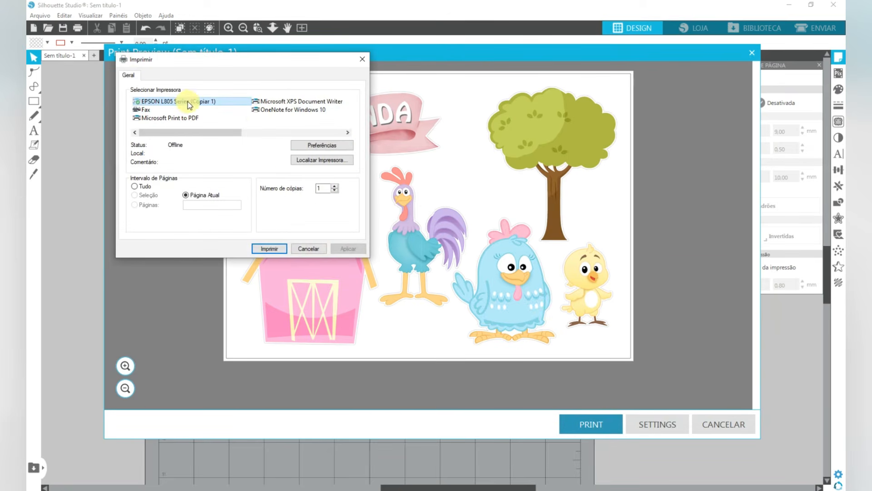
{"action": "left_click", "coordinate": [327, 146]}
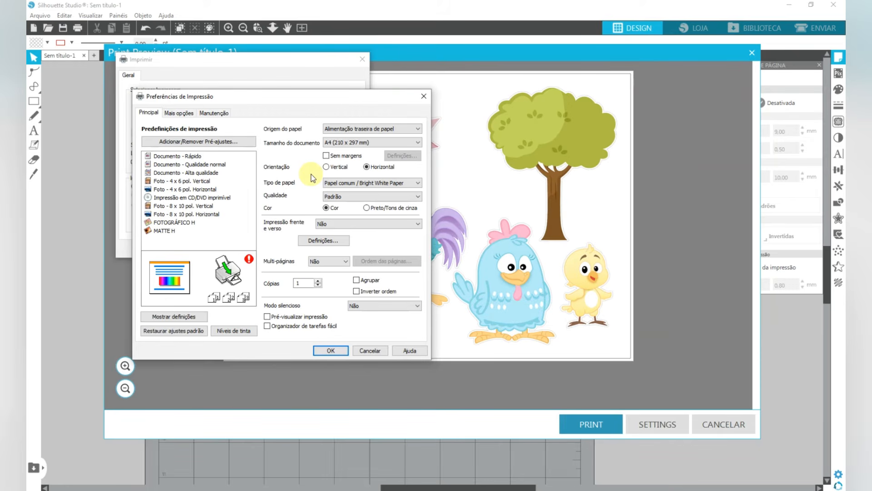
{"action": "left_click", "coordinate": [350, 183]}
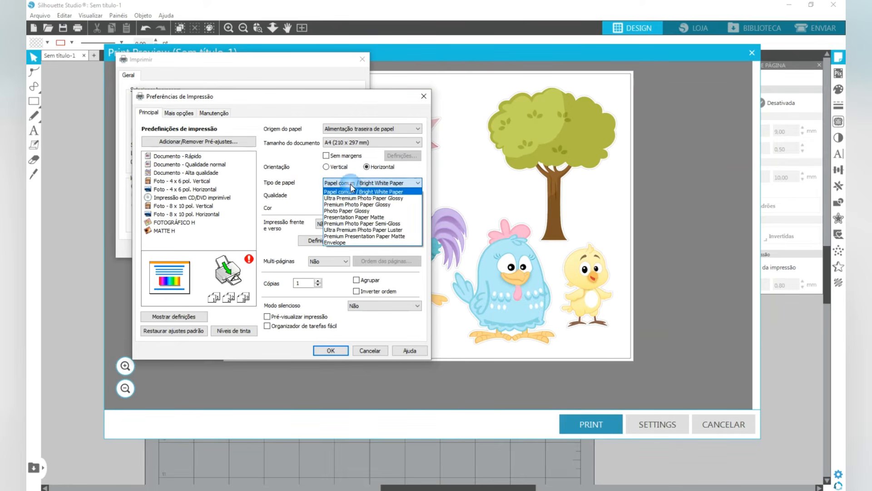
{"action": "left_click", "coordinate": [367, 211]}
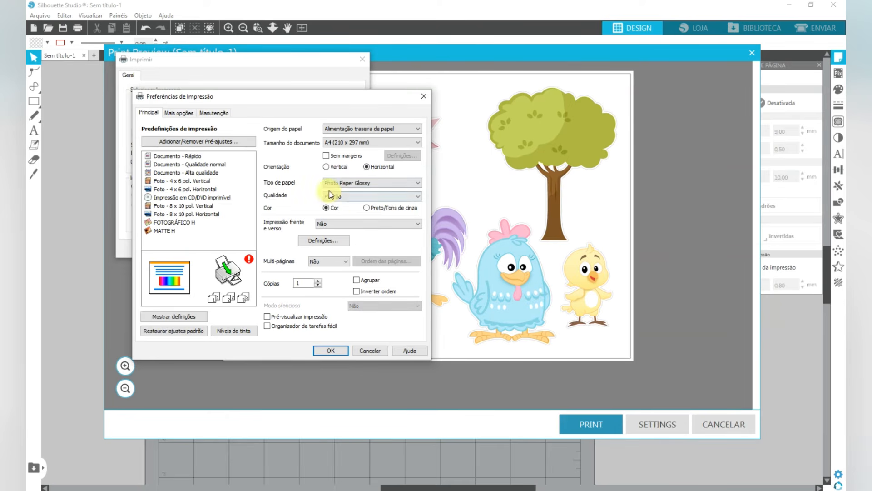
{"action": "left_click", "coordinate": [347, 197]}
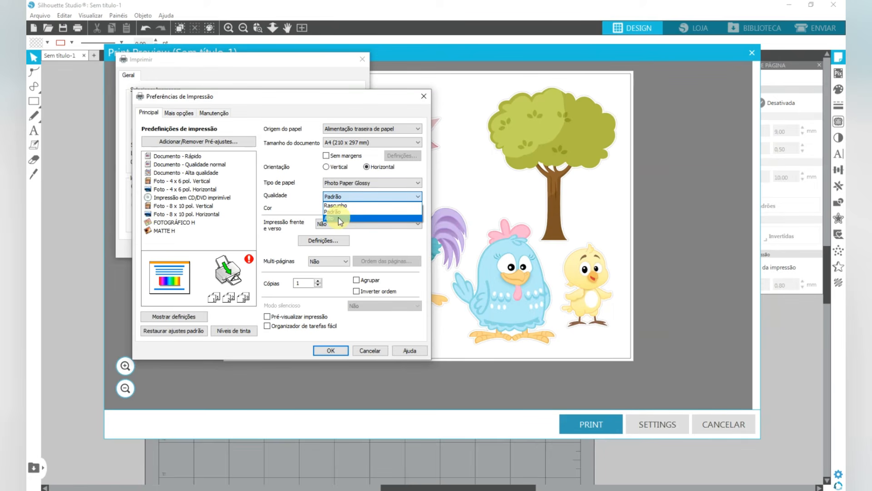
{"action": "left_click", "coordinate": [321, 203]}
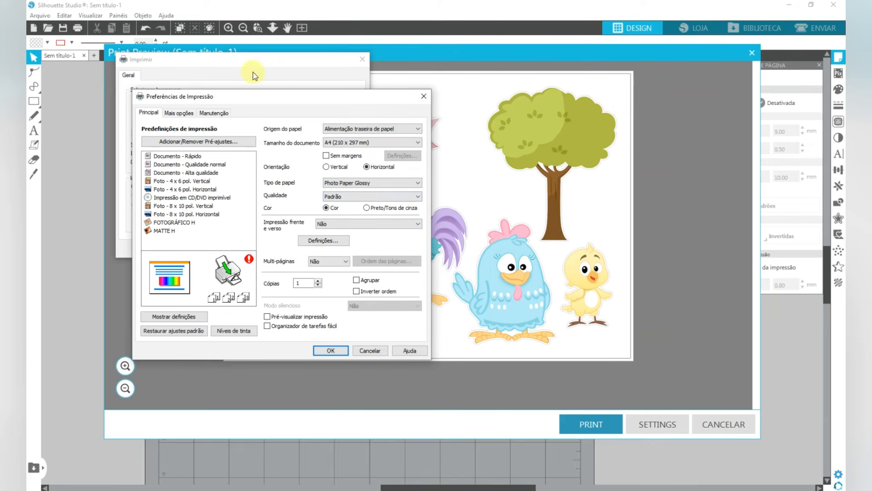
- Switch the printer's colour correction to Personalizado, using Controles de cor with the Adobe RGB colour mode
{"action": "left_click", "coordinate": [179, 112]}
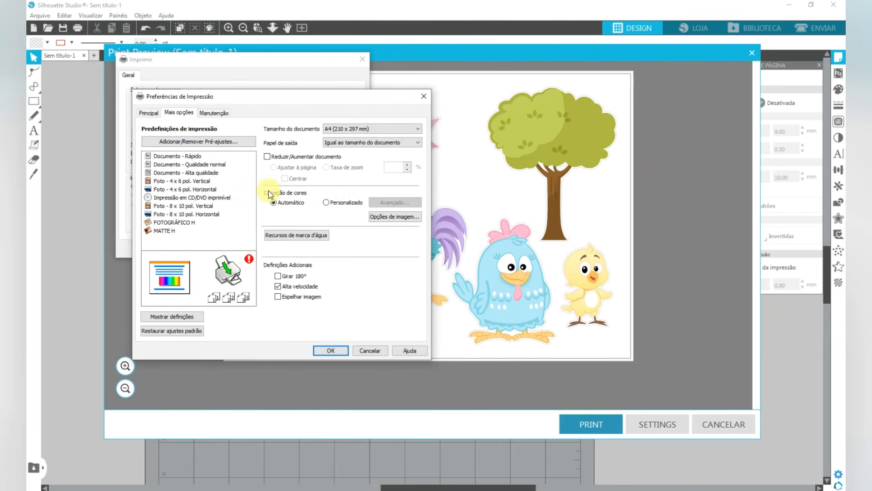
{"action": "left_click", "coordinate": [326, 202]}
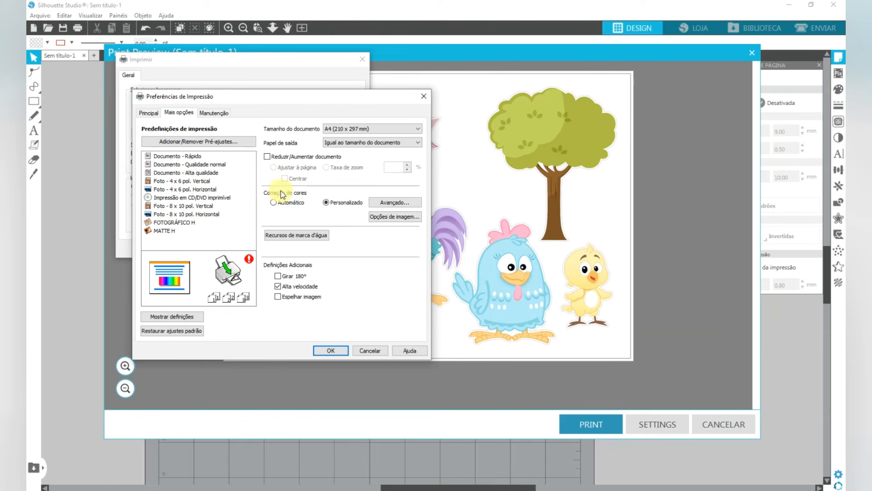
{"action": "left_click", "coordinate": [396, 202]}
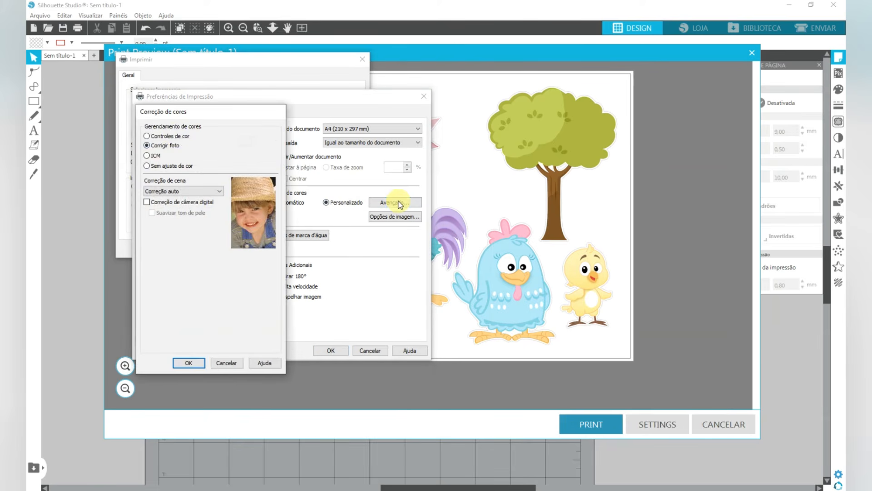
{"action": "left_click", "coordinate": [166, 136]}
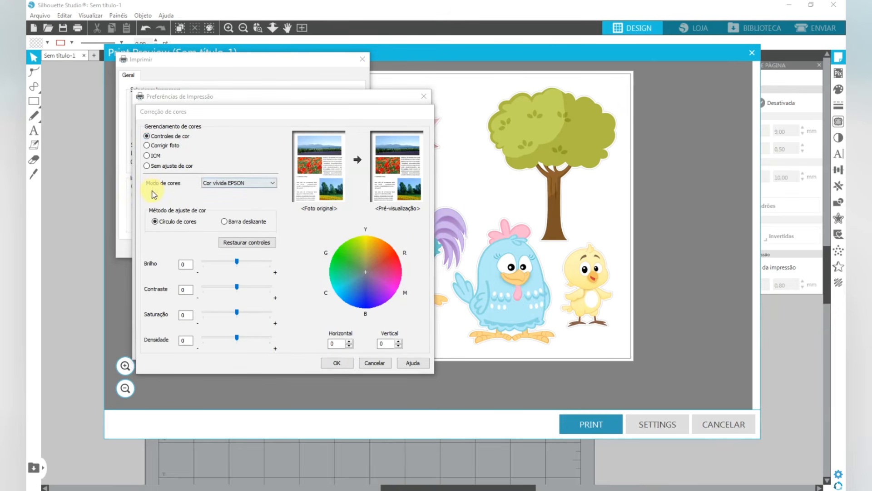
{"action": "left_click", "coordinate": [232, 183]}
{"action": "left_click", "coordinate": [235, 205]}
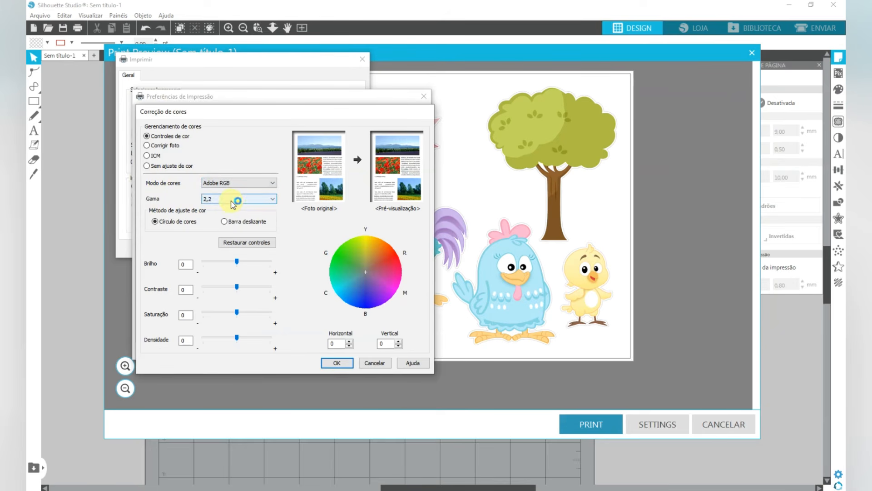
- Compare the gamma options, set the gamma to 1,8 and accept the colour correction
{"action": "left_click", "coordinate": [233, 200]}
{"action": "left_click", "coordinate": [227, 209]}
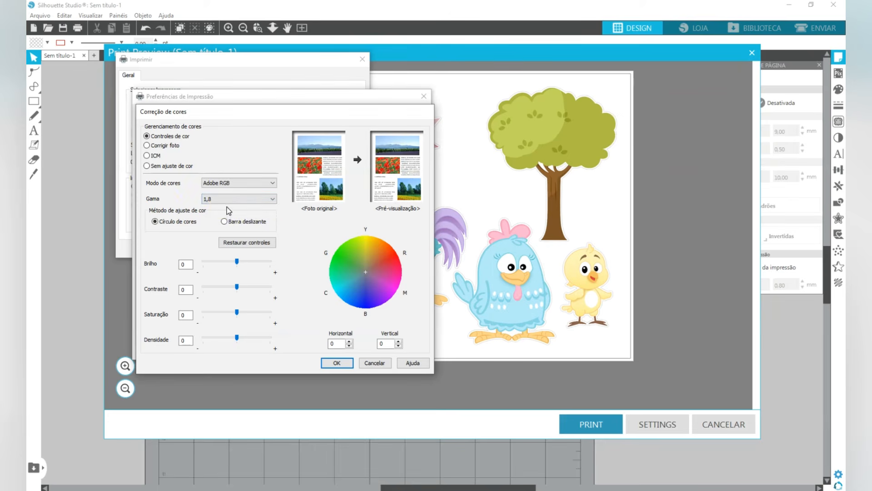
{"action": "left_click", "coordinate": [245, 203]}
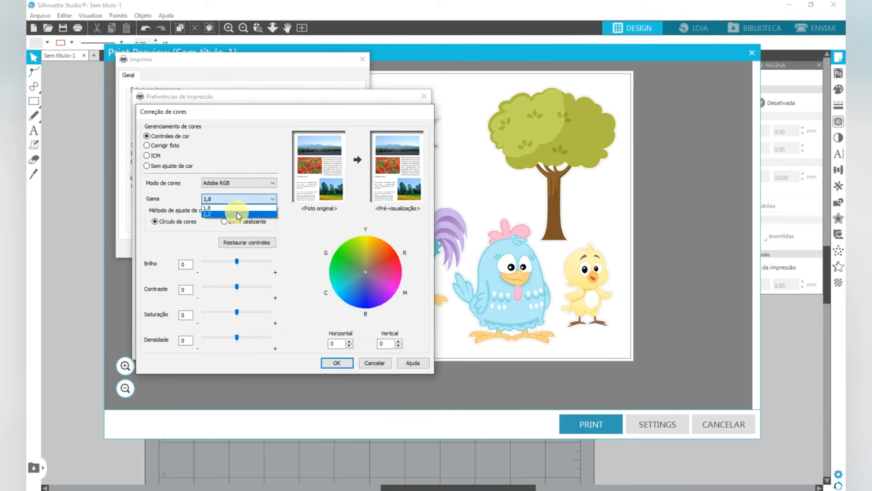
{"action": "left_click", "coordinate": [233, 213]}
{"action": "left_click", "coordinate": [219, 200]}
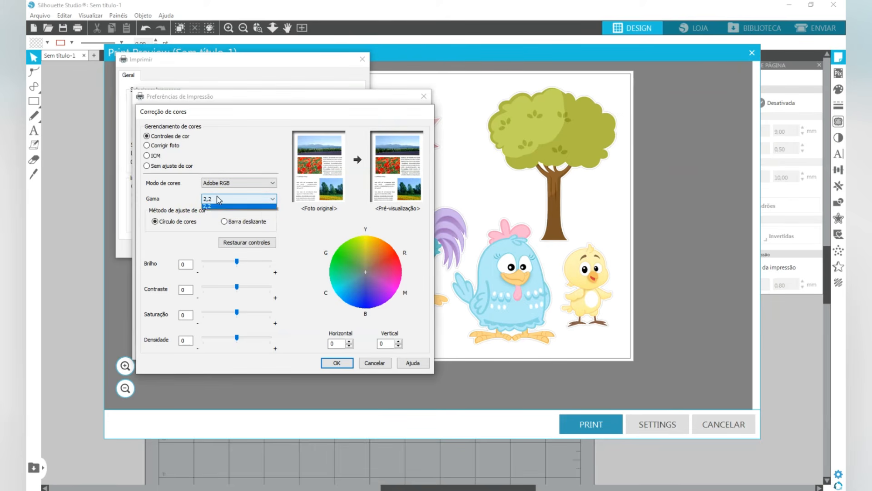
{"action": "left_click", "coordinate": [216, 208]}
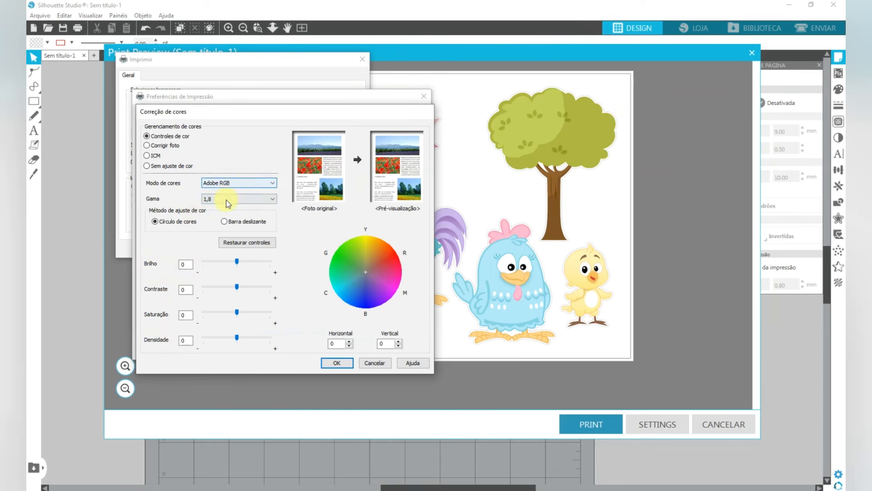
{"action": "left_click", "coordinate": [336, 362]}
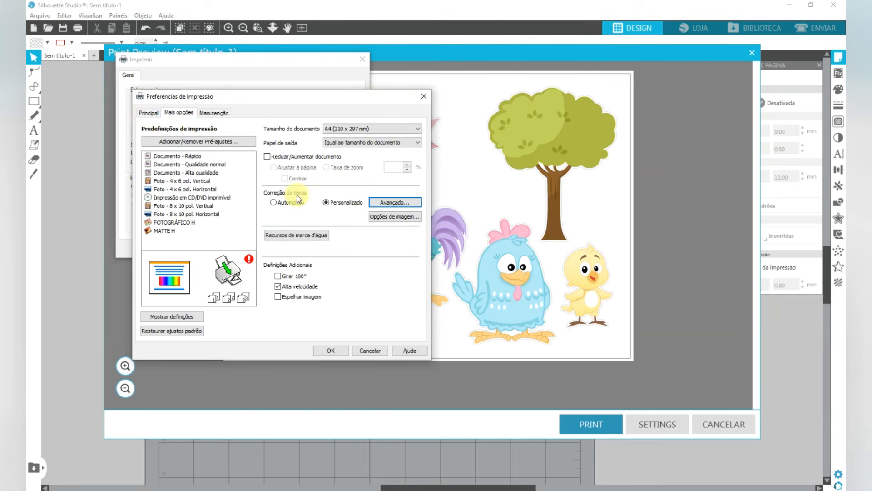
- Change the paper type to Presentation Paper Matte in the main printing preferences
{"action": "left_click", "coordinate": [146, 112]}
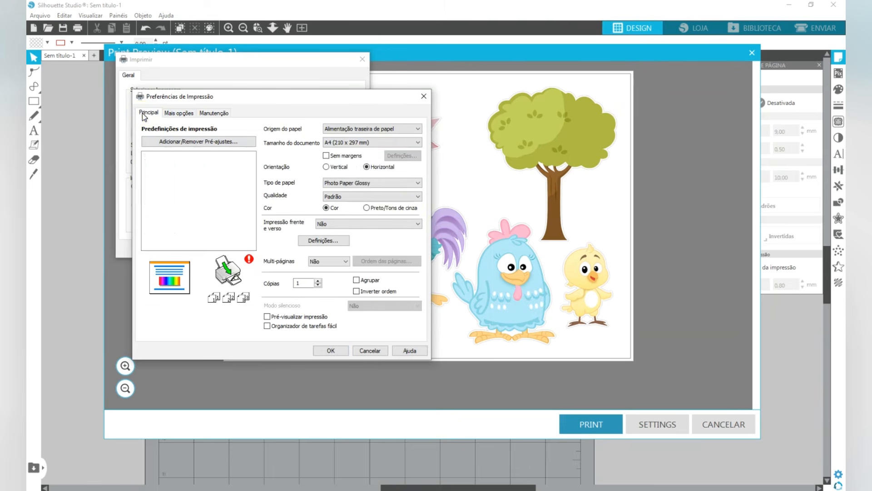
{"action": "left_click", "coordinate": [363, 184]}
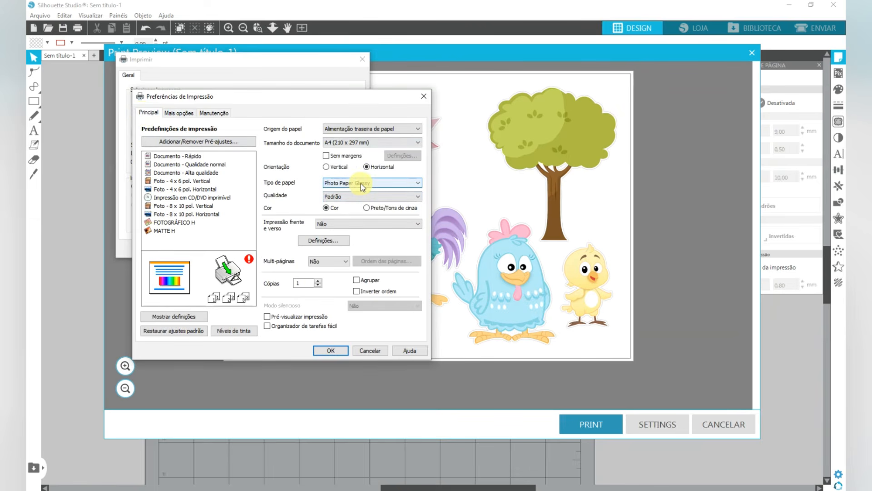
{"action": "left_click", "coordinate": [362, 185]}
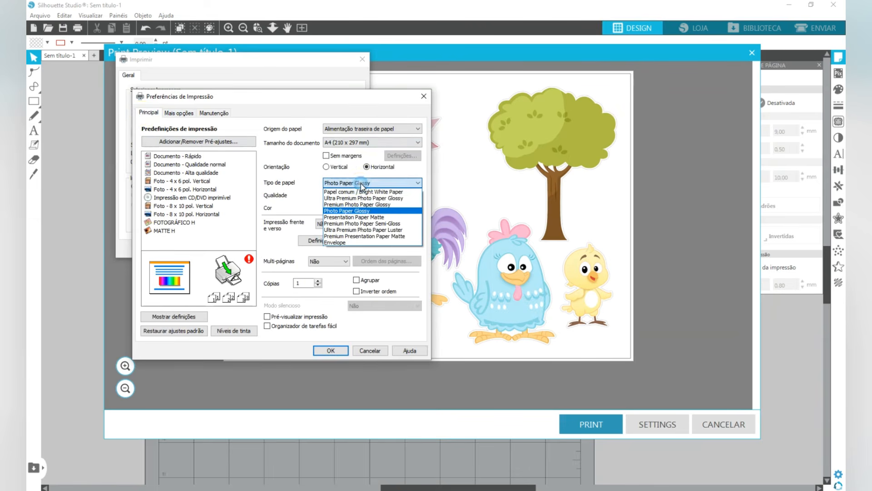
{"action": "left_click", "coordinate": [367, 220]}
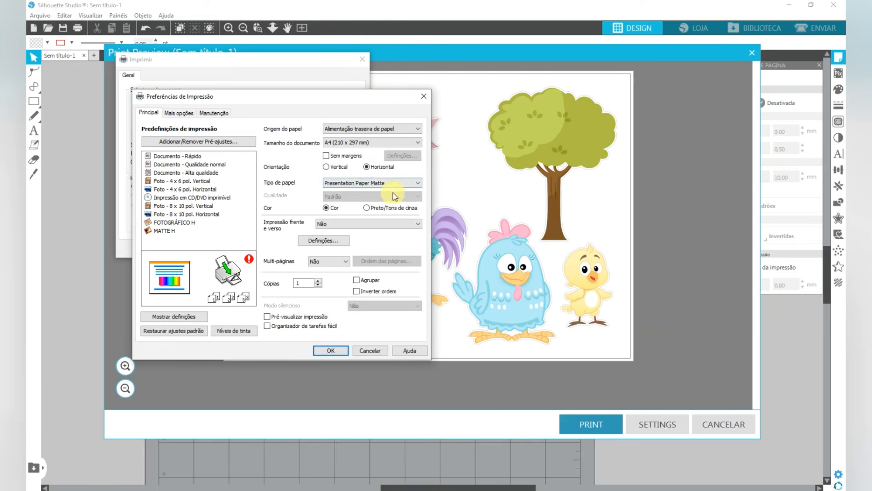
- Review and accept the advanced colour correction and printing preferences, and close the print dialog and preview without printing
{"action": "left_click", "coordinate": [178, 114]}
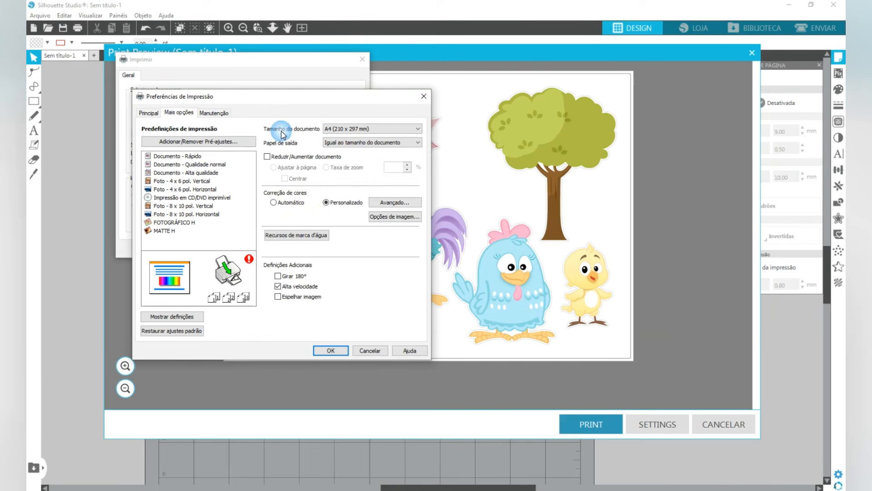
{"action": "left_click", "coordinate": [396, 202]}
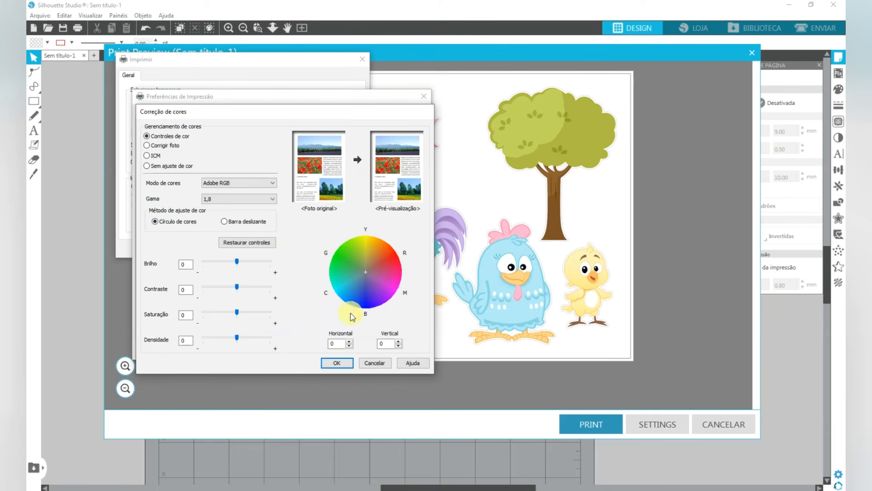
{"action": "left_click", "coordinate": [339, 363]}
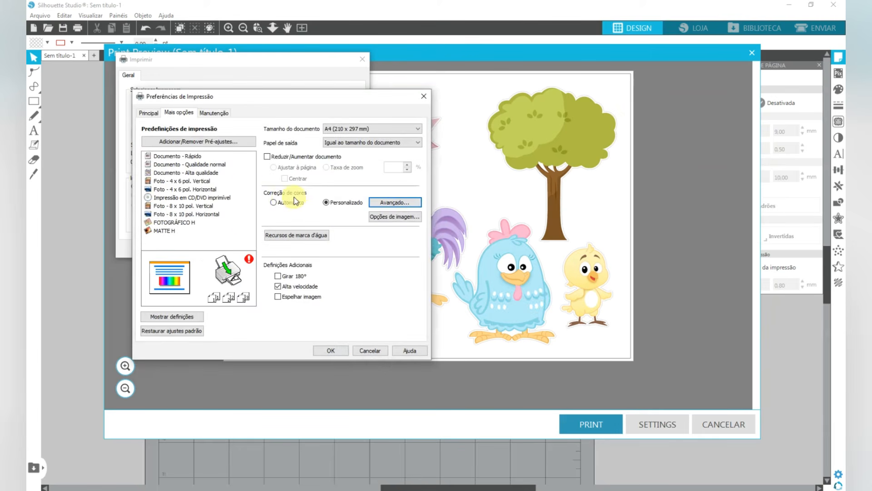
{"action": "left_click", "coordinate": [328, 352]}
{"action": "left_click", "coordinate": [362, 60]}
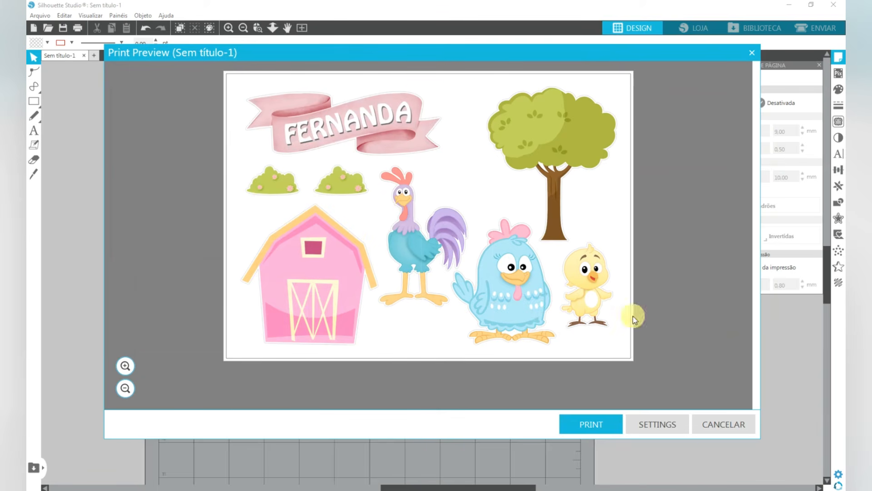
{"action": "left_click", "coordinate": [719, 425]}
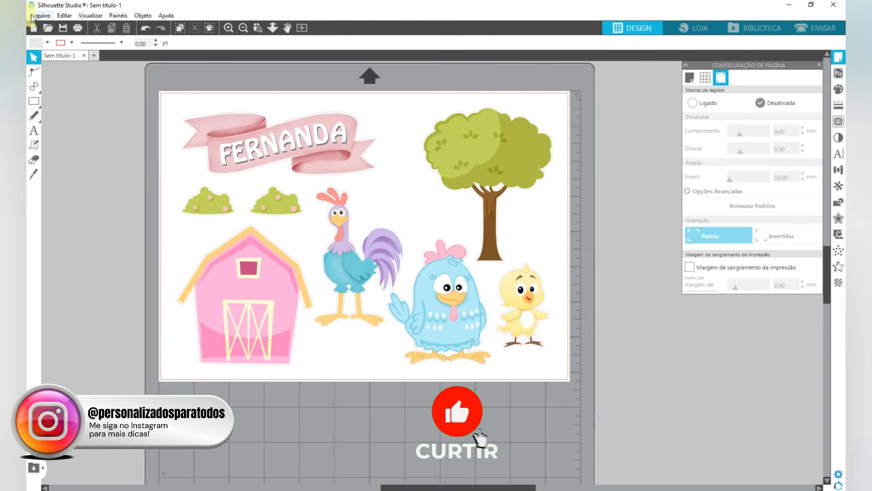